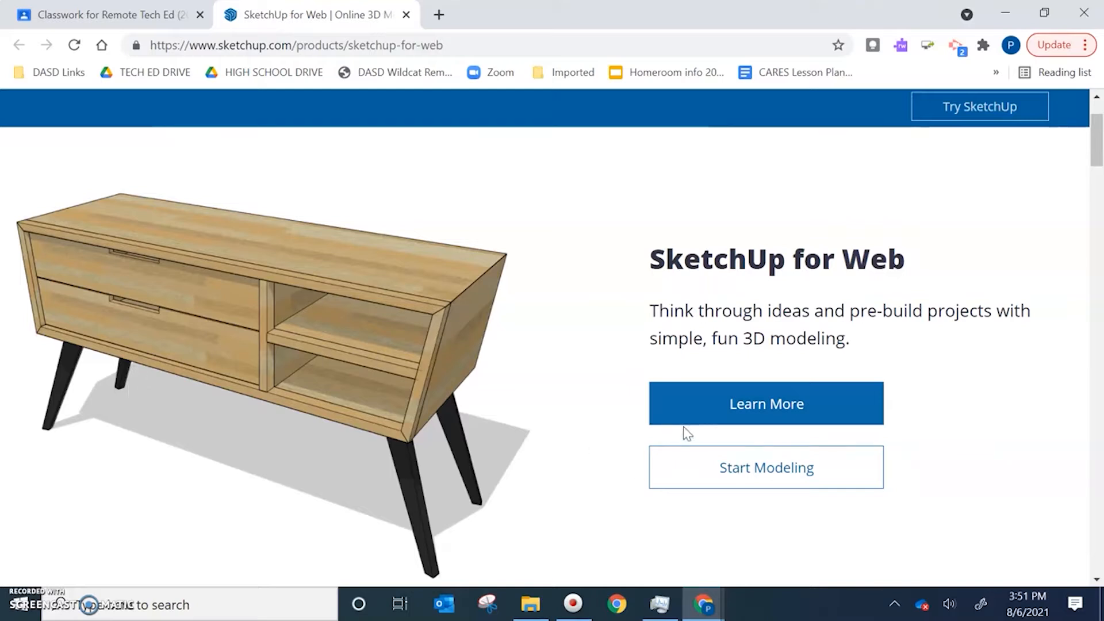
- Start modeling in SketchUp for Web and sign in through Google with the school account
click(759, 471)
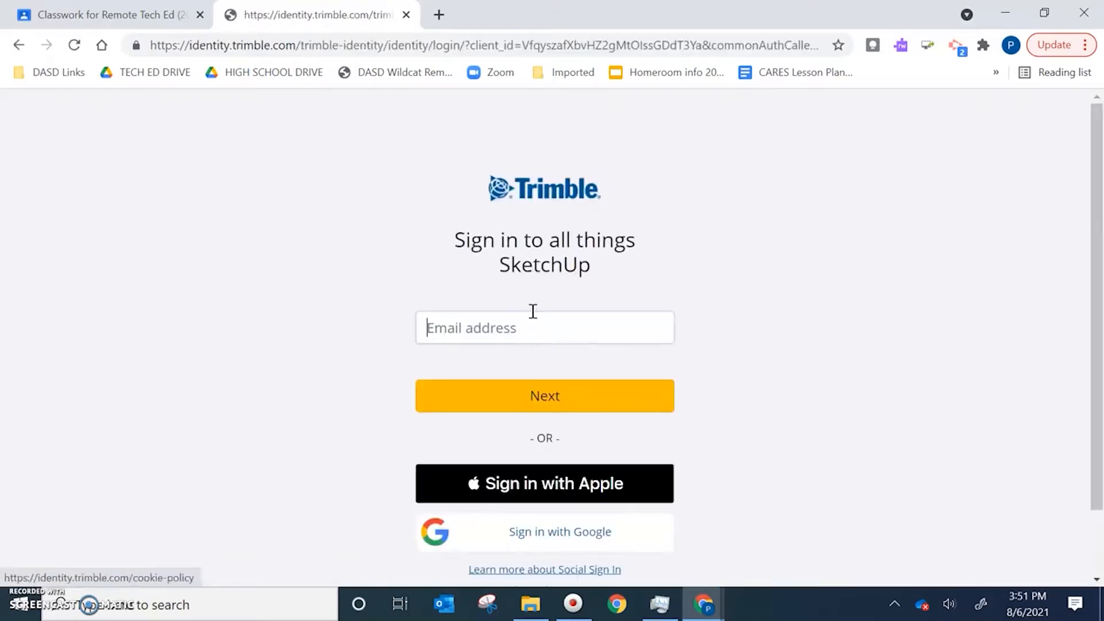
scroll(591, 196, down, 2)
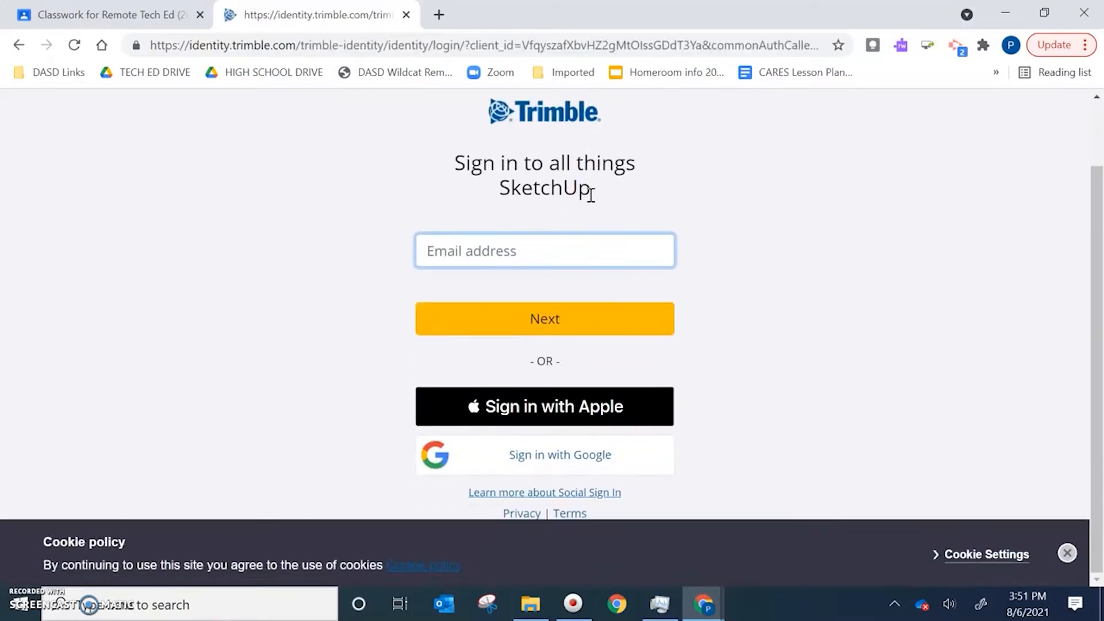
click(532, 467)
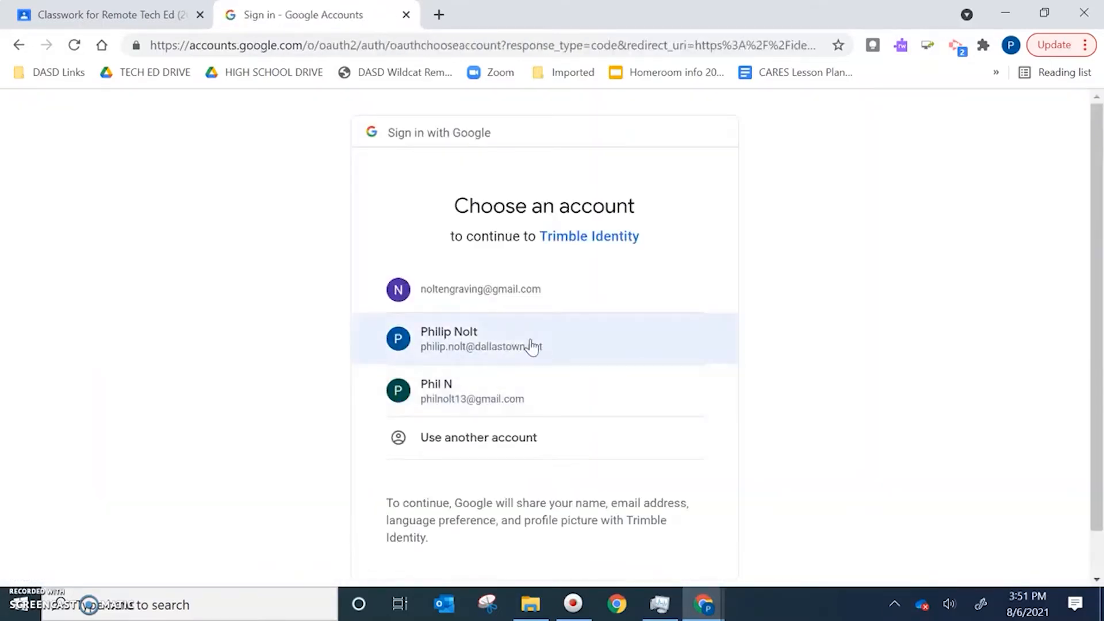
click(532, 345)
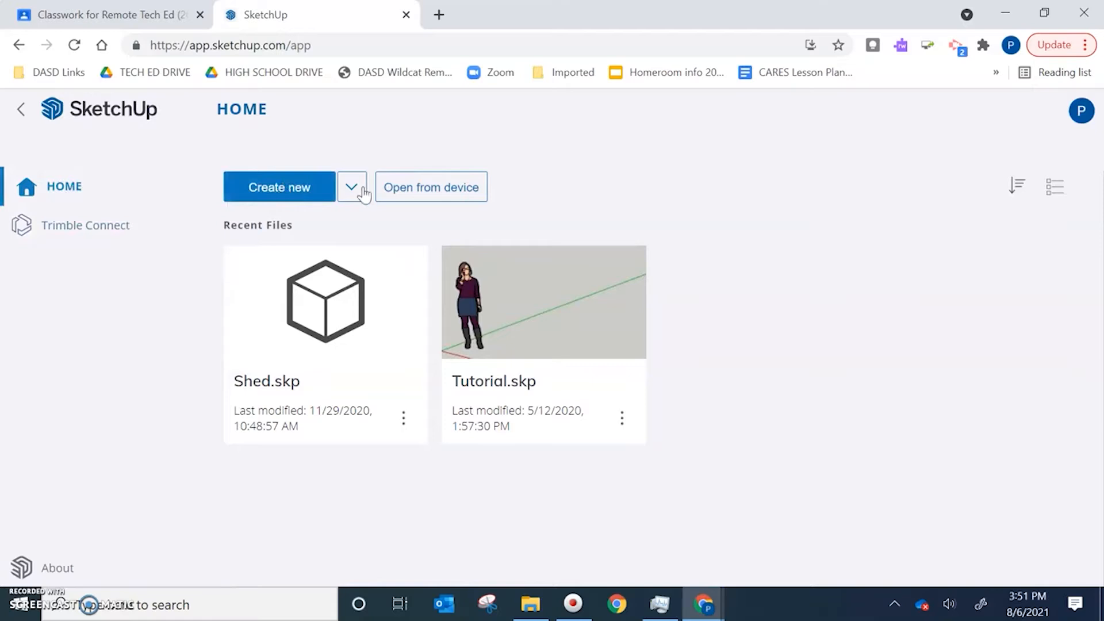
- Create a new model and delete the default human figure beside the origin
click(322, 195)
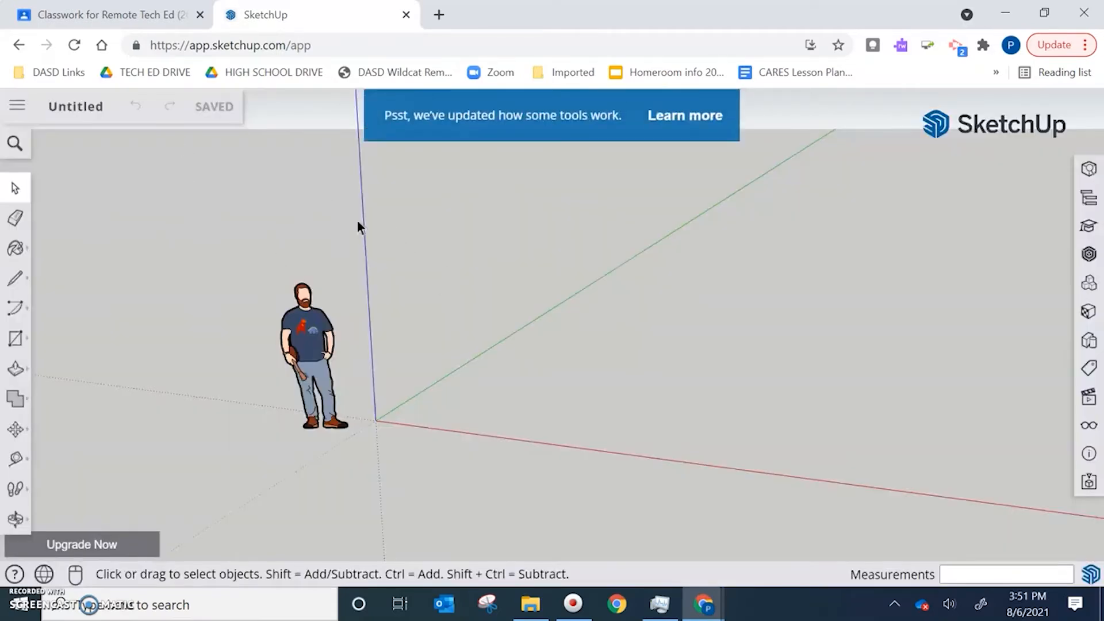
click(323, 333)
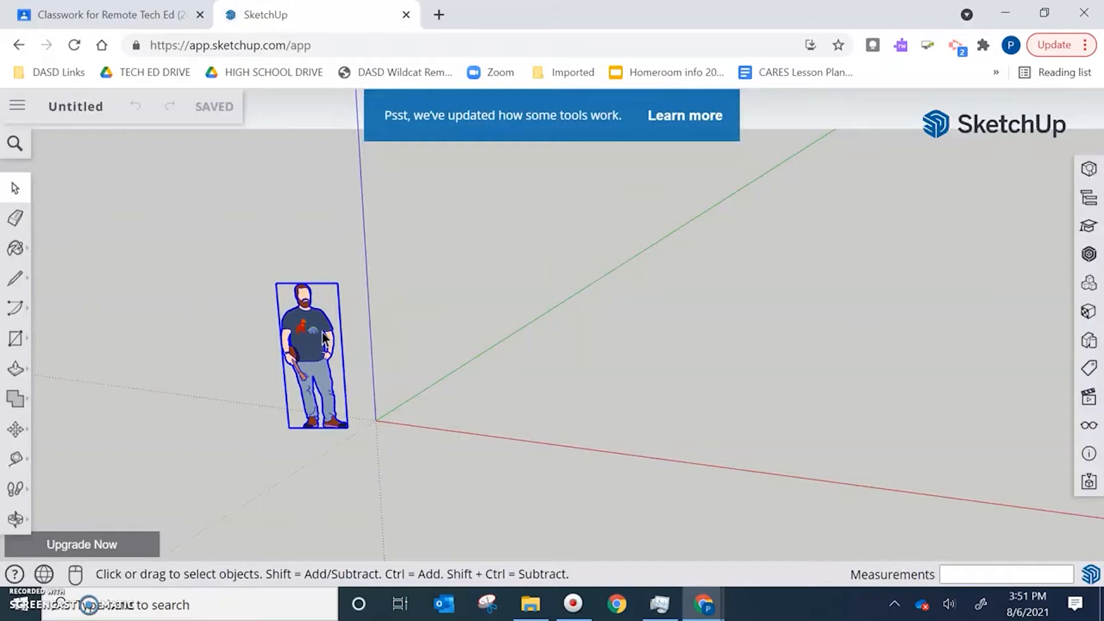
key(Delete)
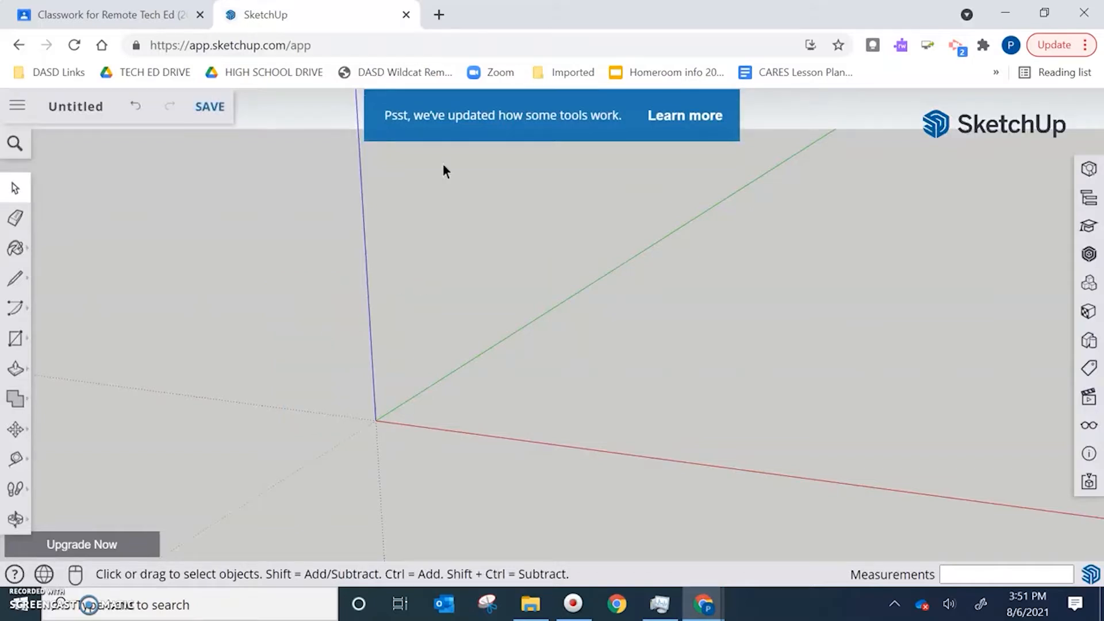
- Save the model as "Tutorial 1" in the SketchUp project, overwriting the existing file of that name
click(208, 115)
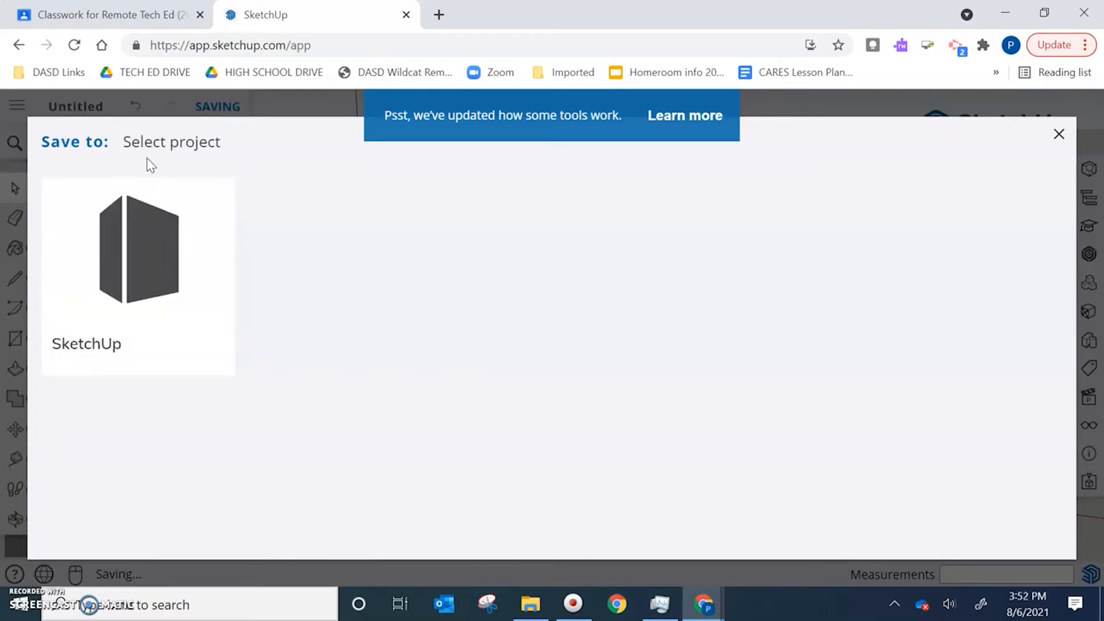
click(149, 240)
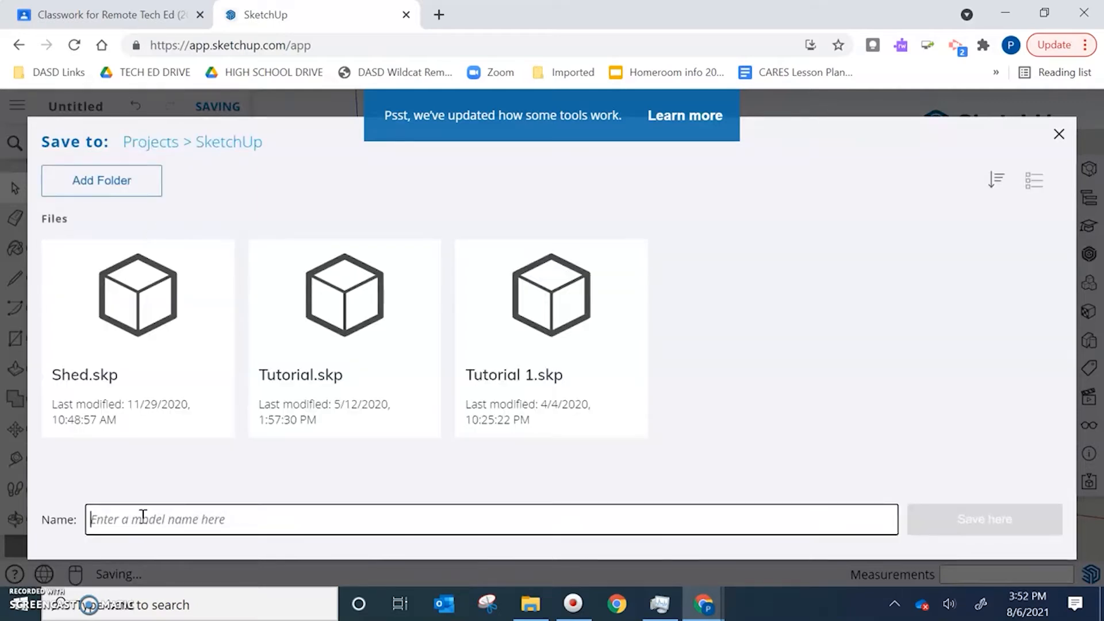
text(Tu)
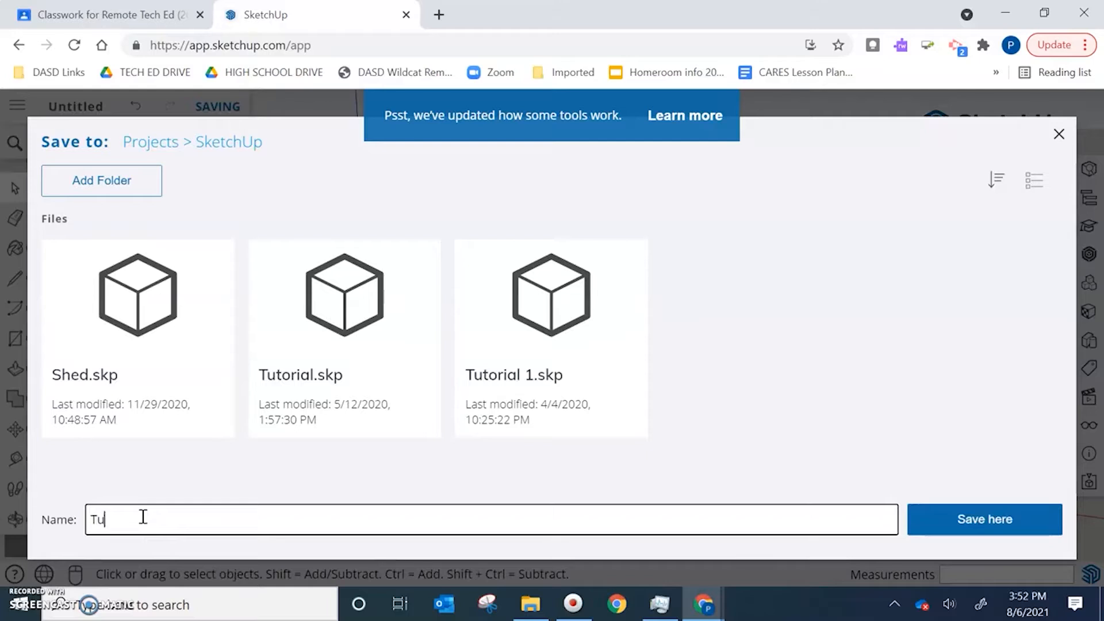
text(torial 1)
click(1002, 521)
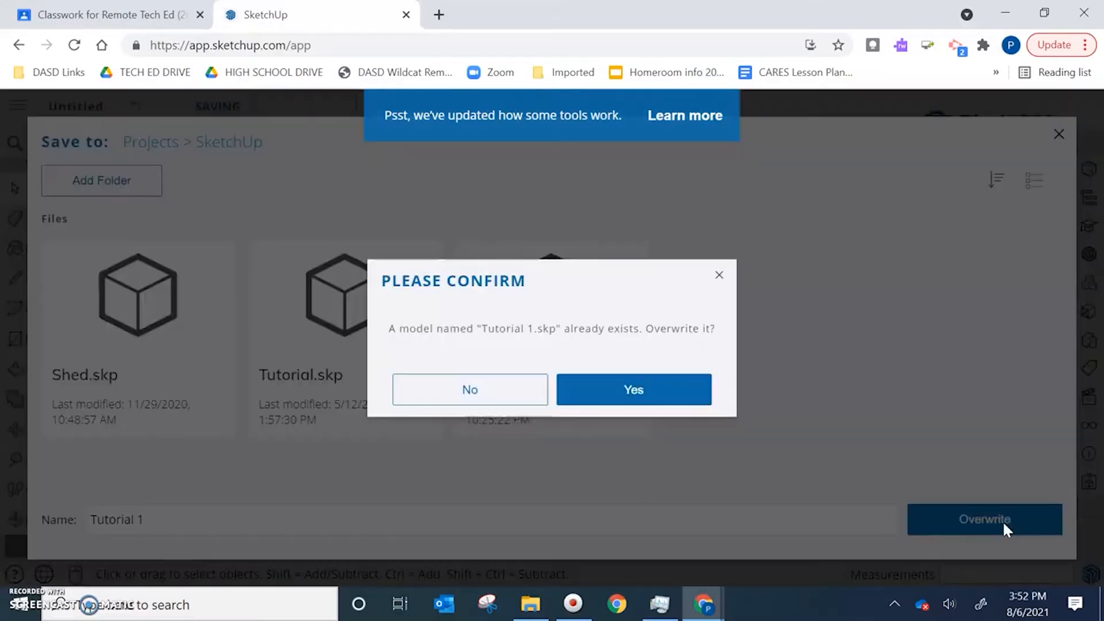
click(649, 396)
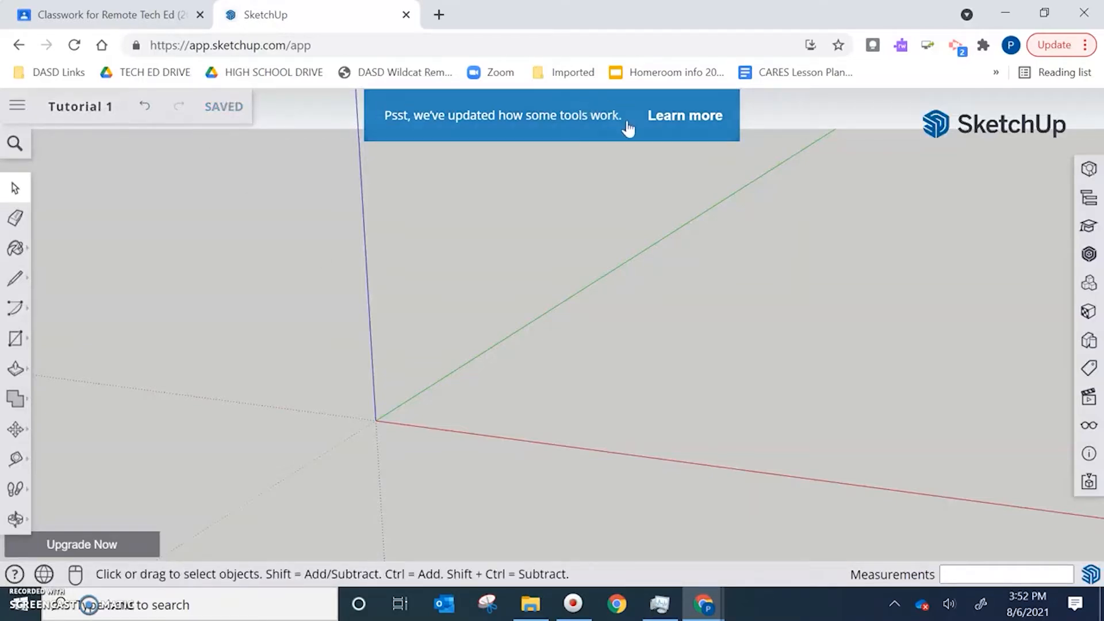
- Open the release notes about the updated tools and return to the Tutorial 1 model, retrying the project load
click(691, 124)
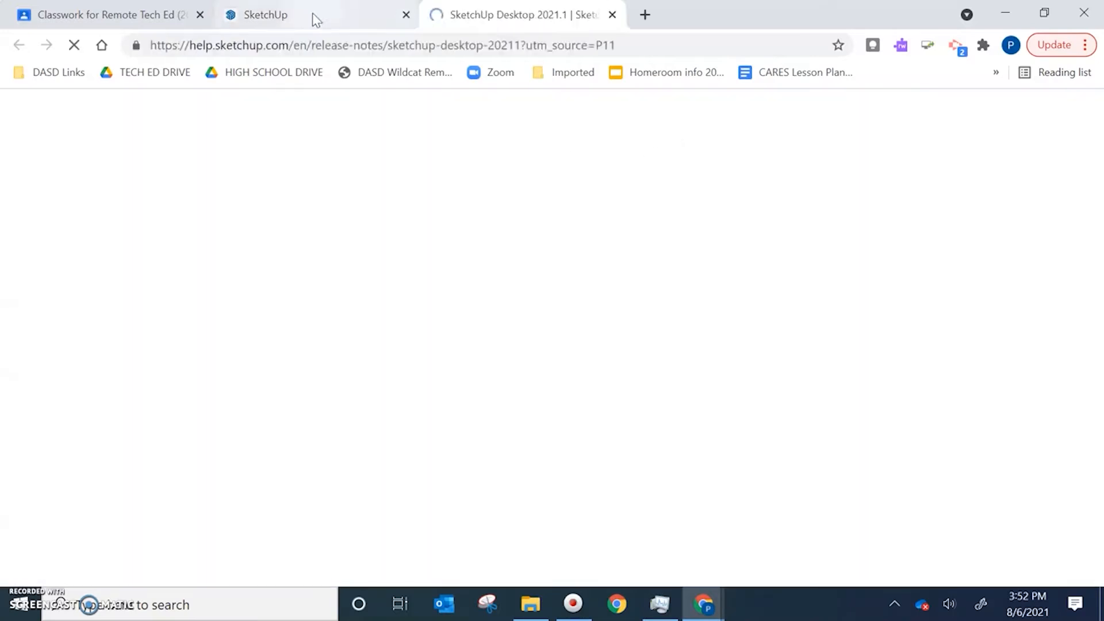
click(312, 14)
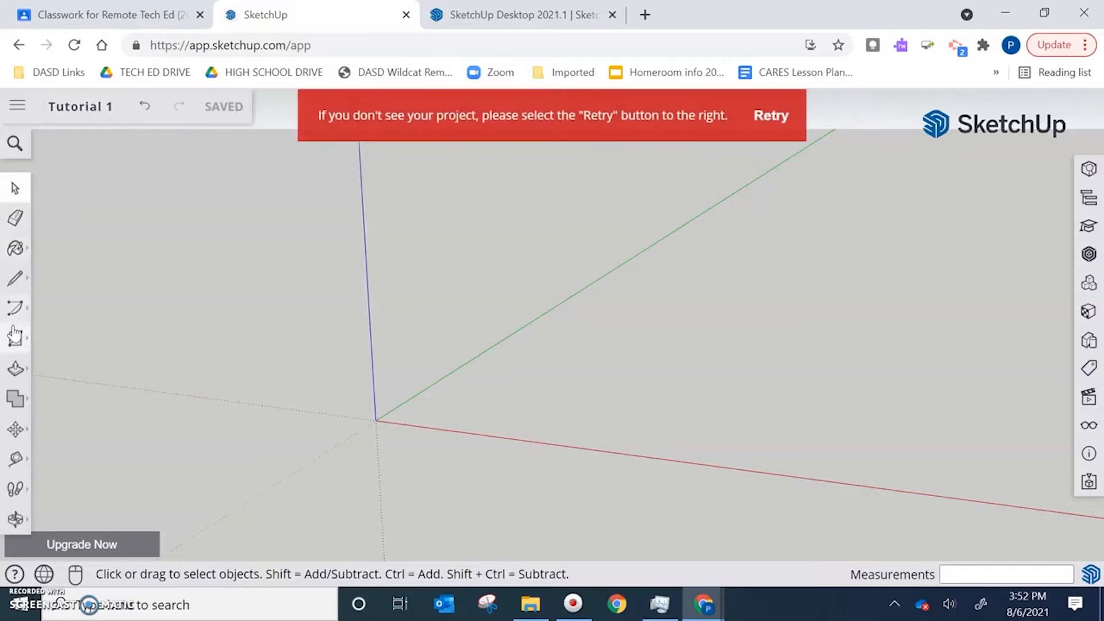
click(772, 115)
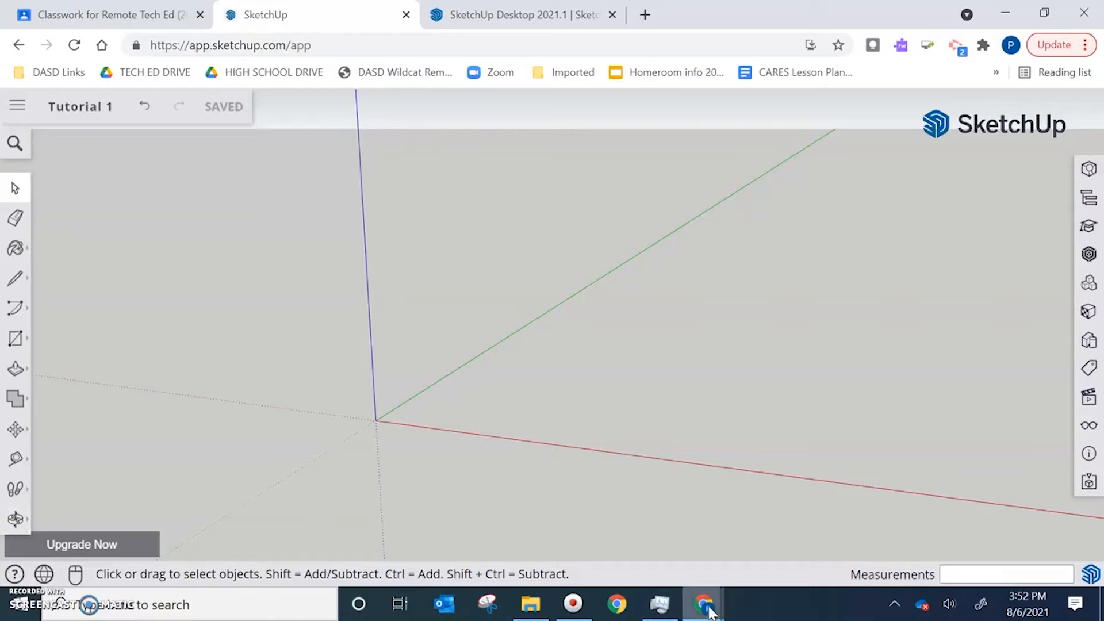
- Draw a corner-to-corner rectangle on the ground between the red and green axes and set its dimensions to 8',12'
mouse_move(710, 610)
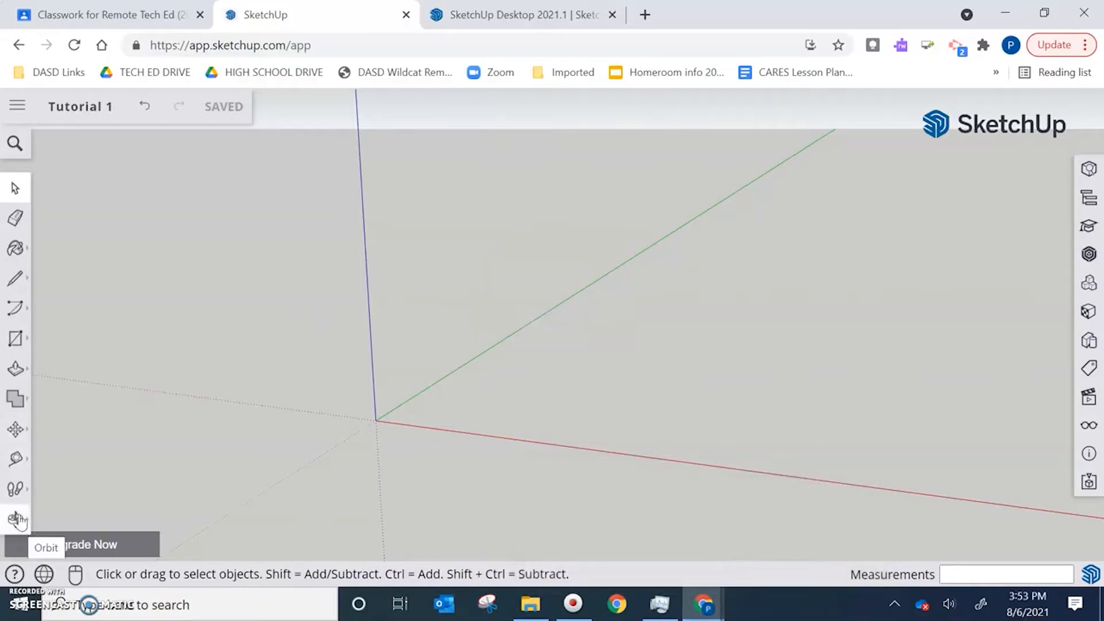
click(26, 344)
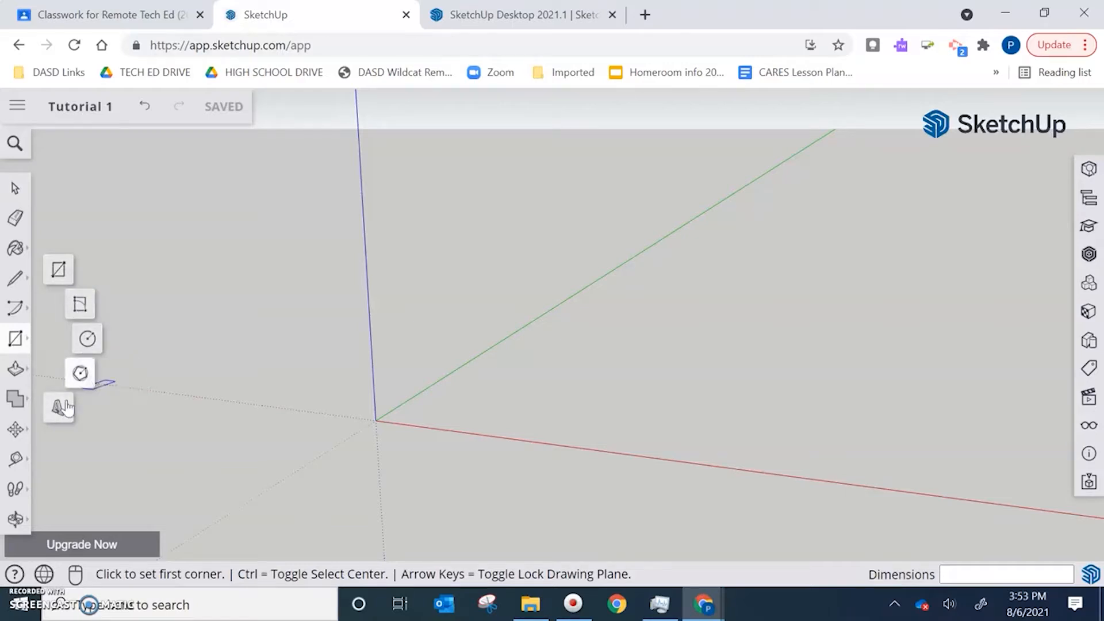
click(21, 340)
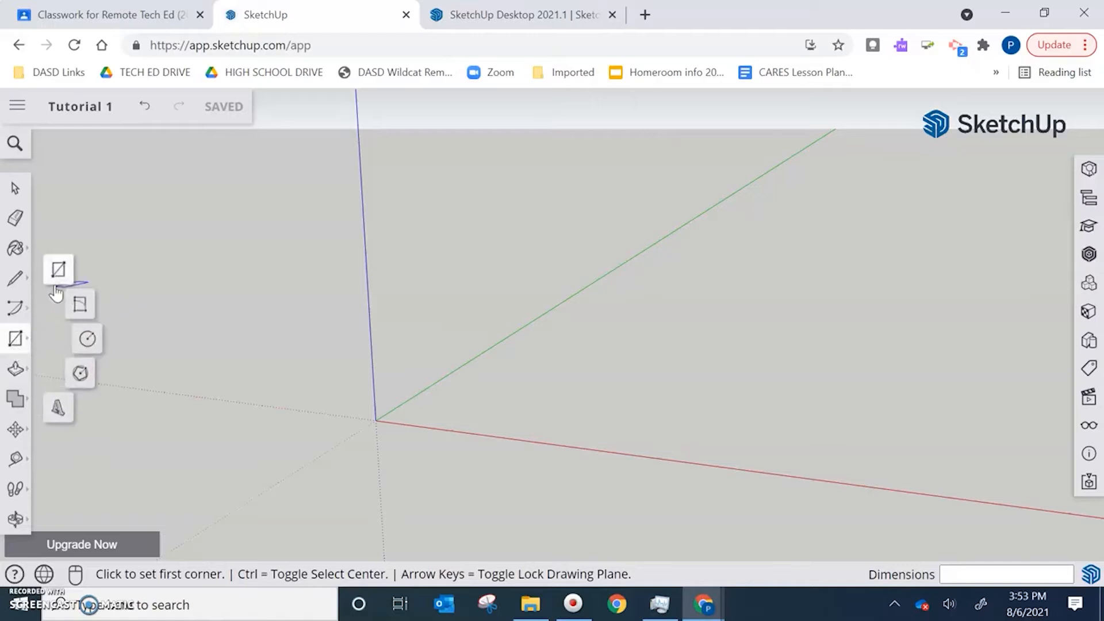
click(63, 268)
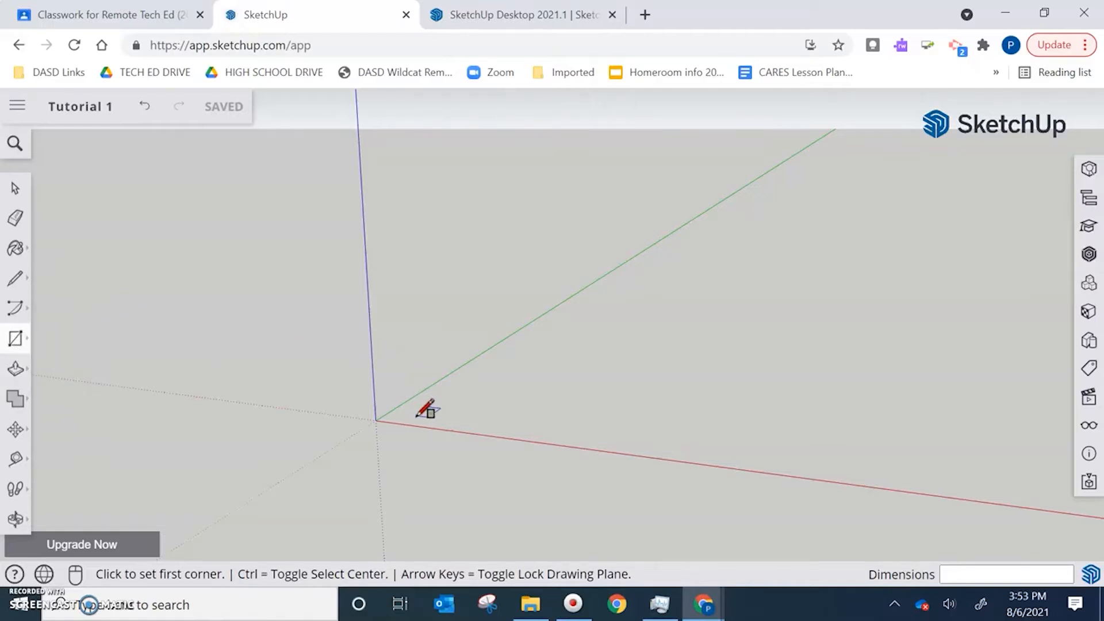
click(436, 418)
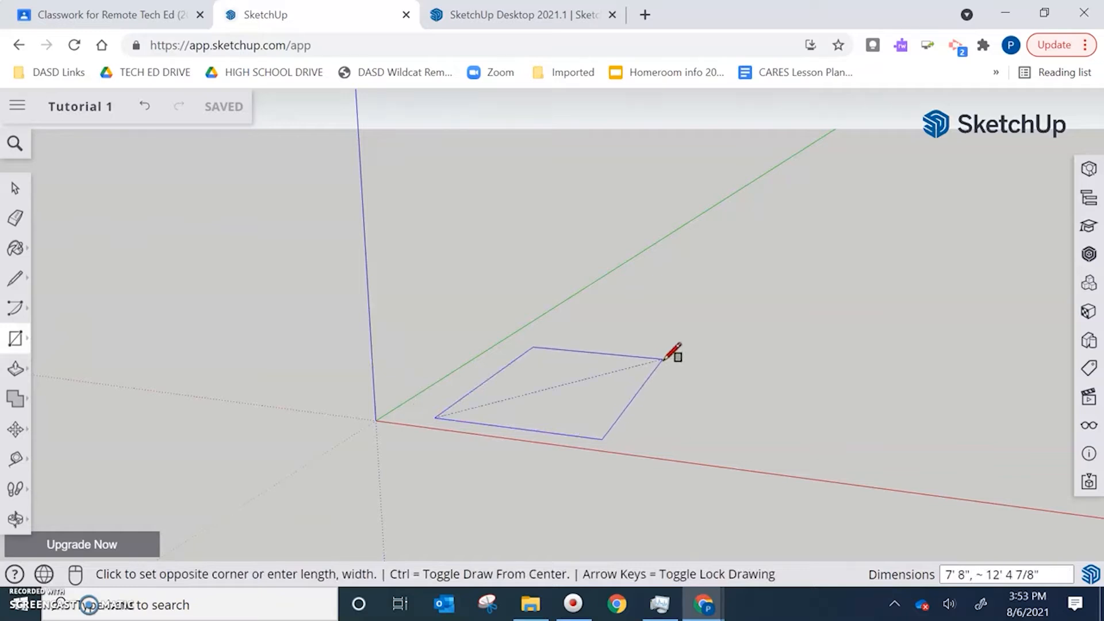
click(682, 356)
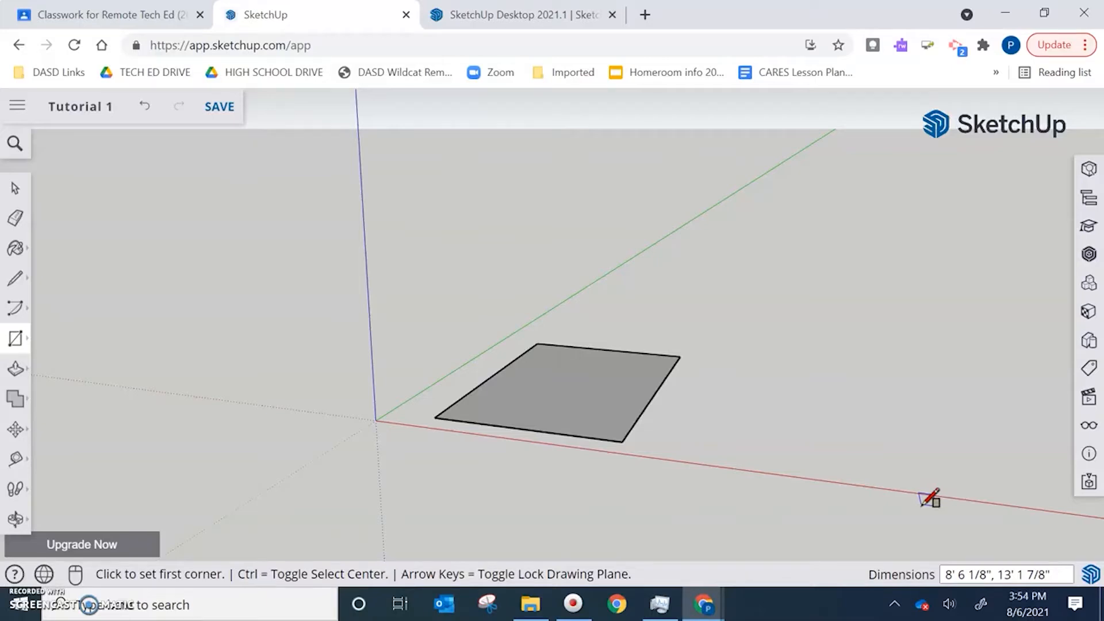
text(8',12)
key(Return)
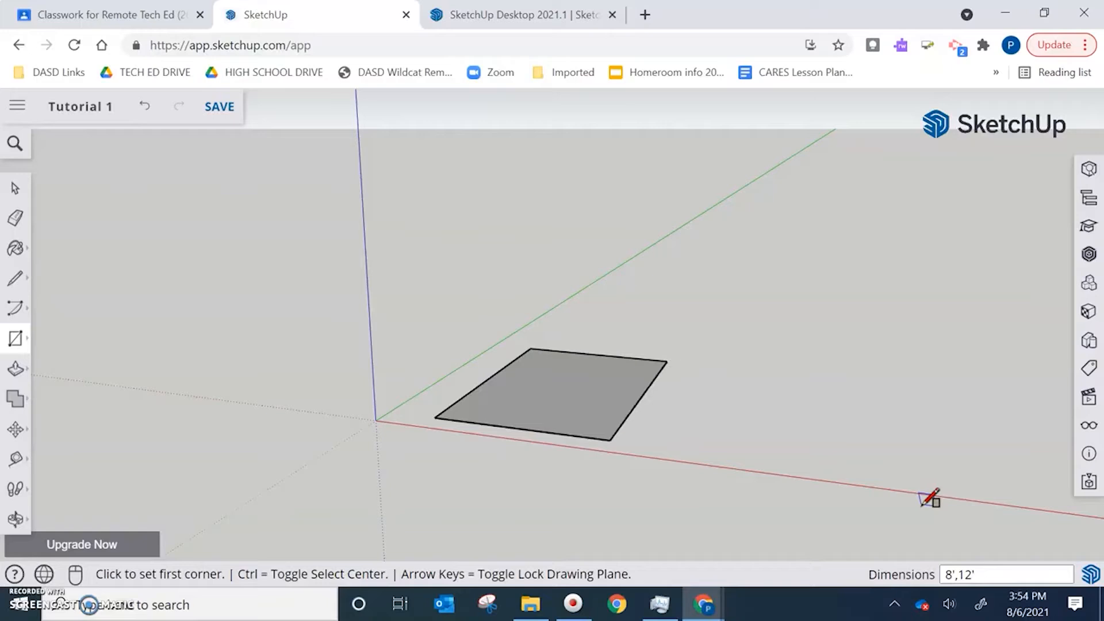
- Undo the corner-drawn rectangle so the ground is empty again
scroll(621, 386, up, 4)
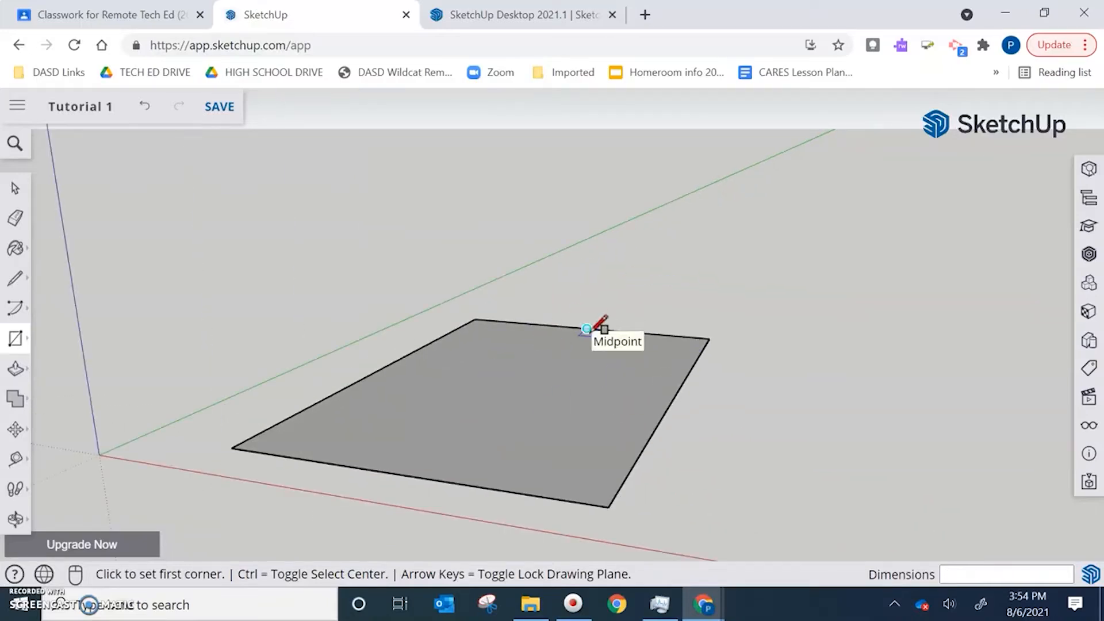
key(ctrl+z)
scroll(494, 415, down, 2)
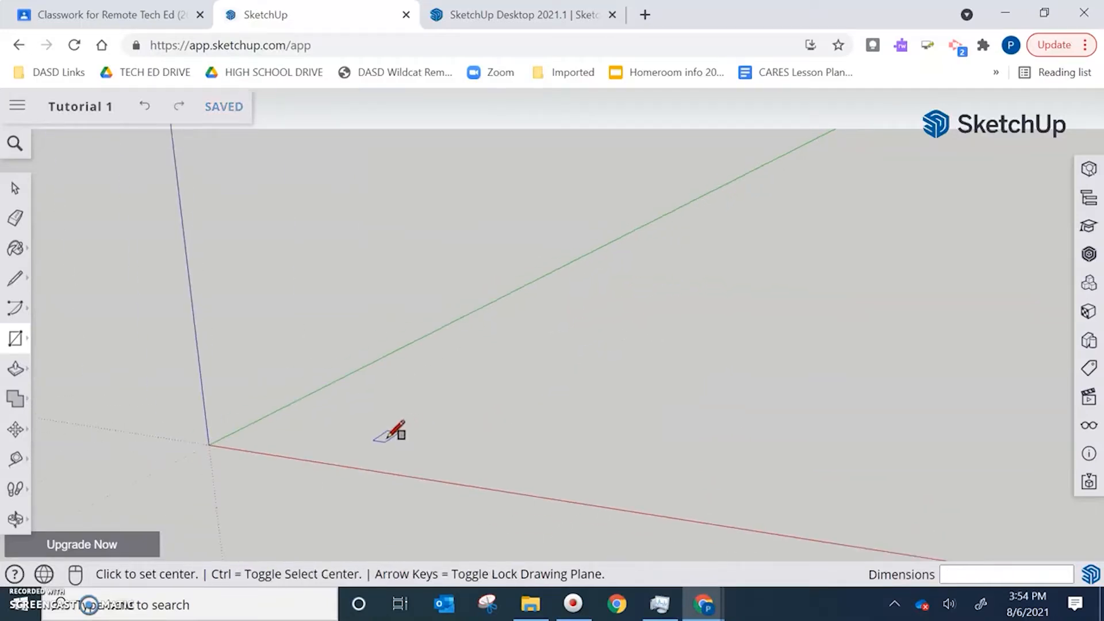
- Draw a rectangle from its center on the ground near the origin and set its dimensions to 8',12'
key(ctrl)
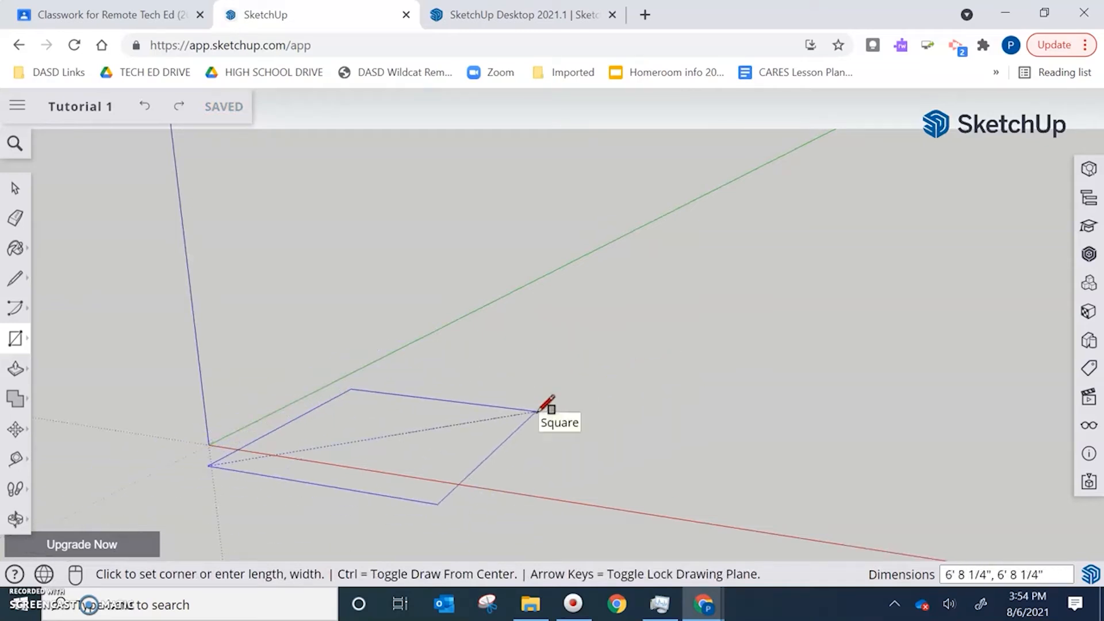
click(537, 411)
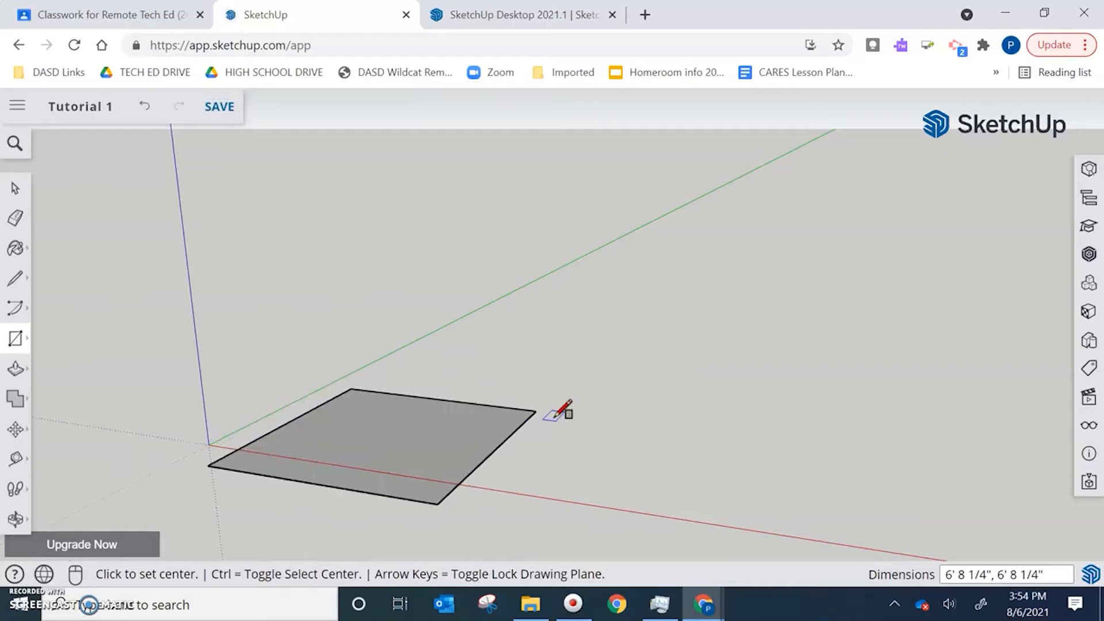
text(8',12)
key(Return)
- Select the whole rectangle, move it about 5' 1" to lie between the red and green axes, and clear the selection
scroll(560, 411, down, 3)
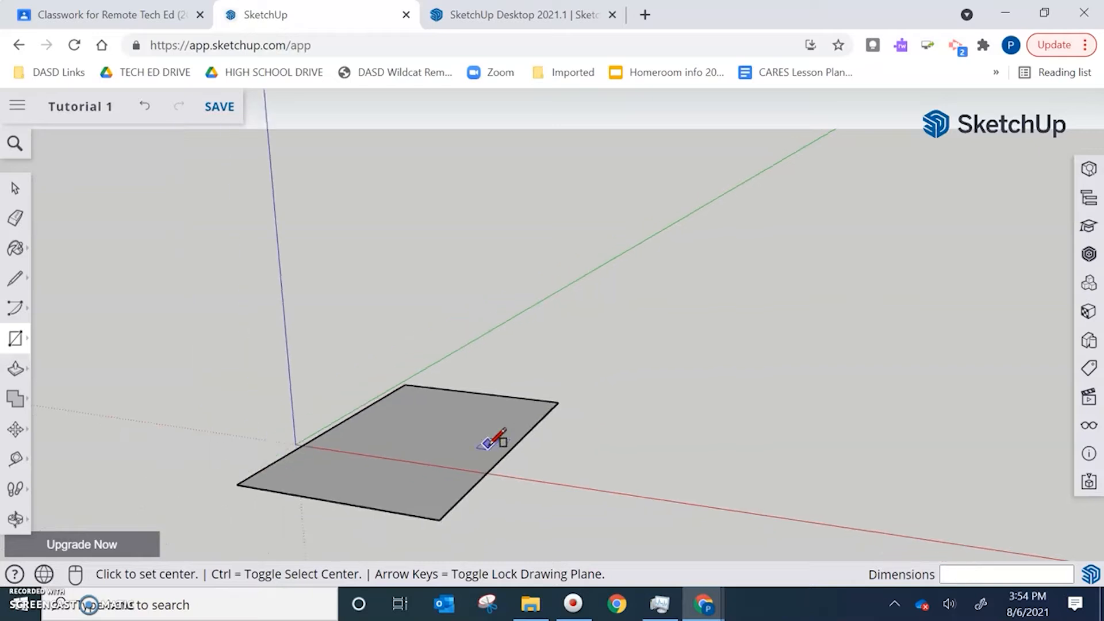
click(17, 188)
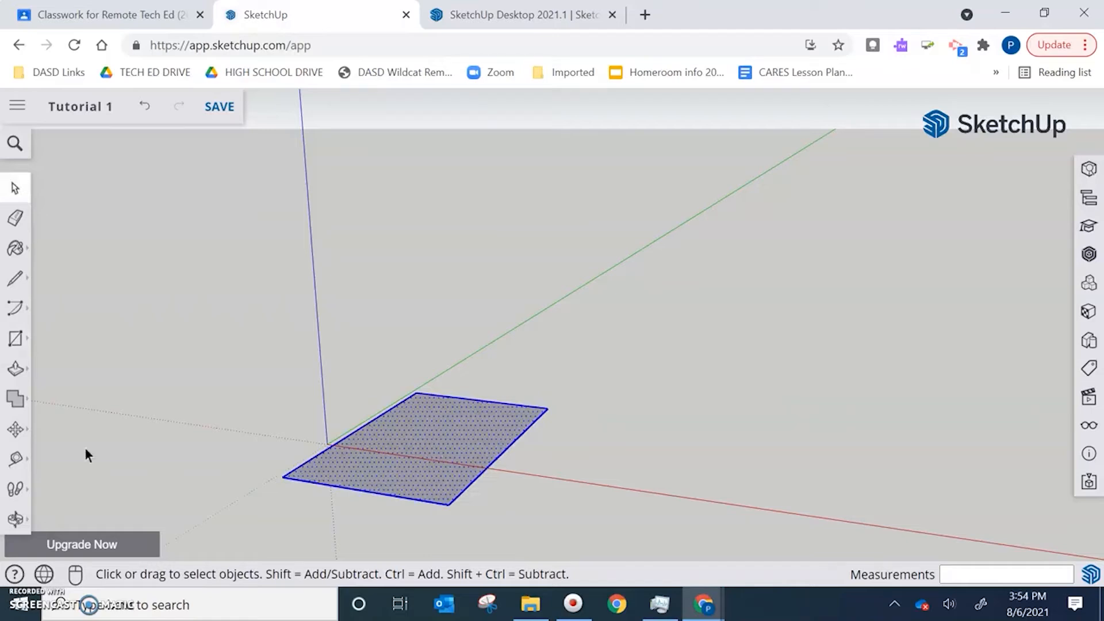
click(16, 429)
click(431, 480)
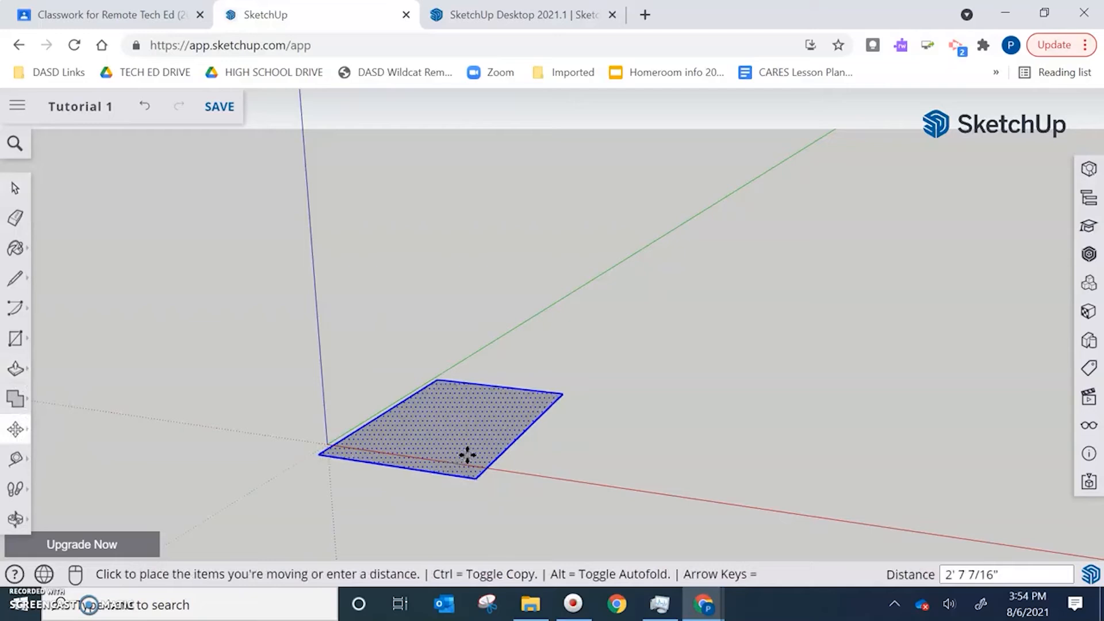
click(509, 443)
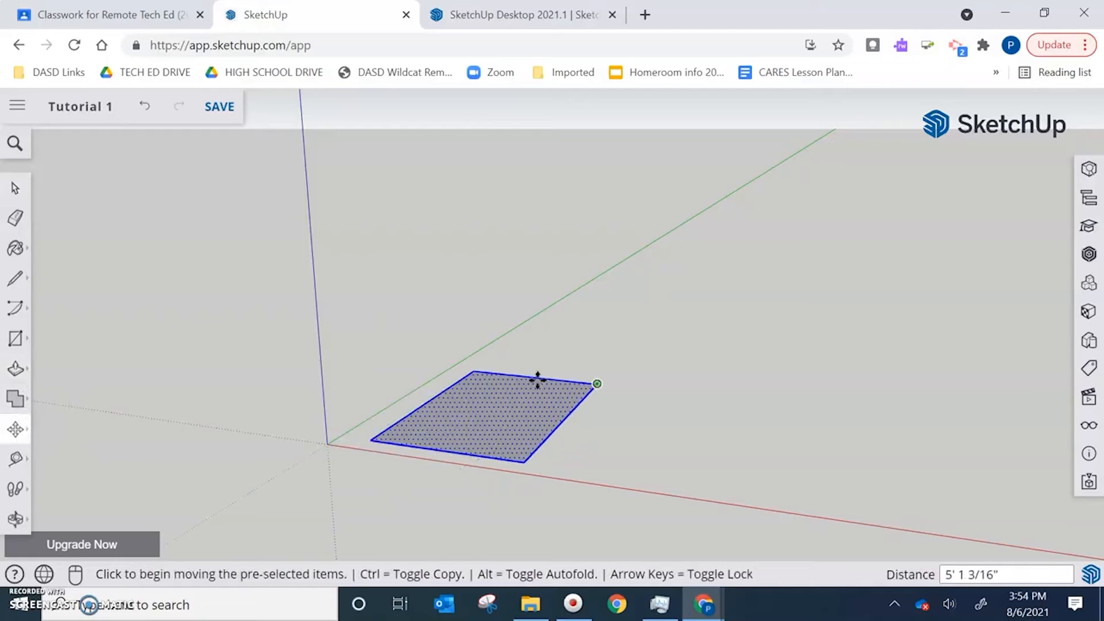
click(15, 188)
click(302, 256)
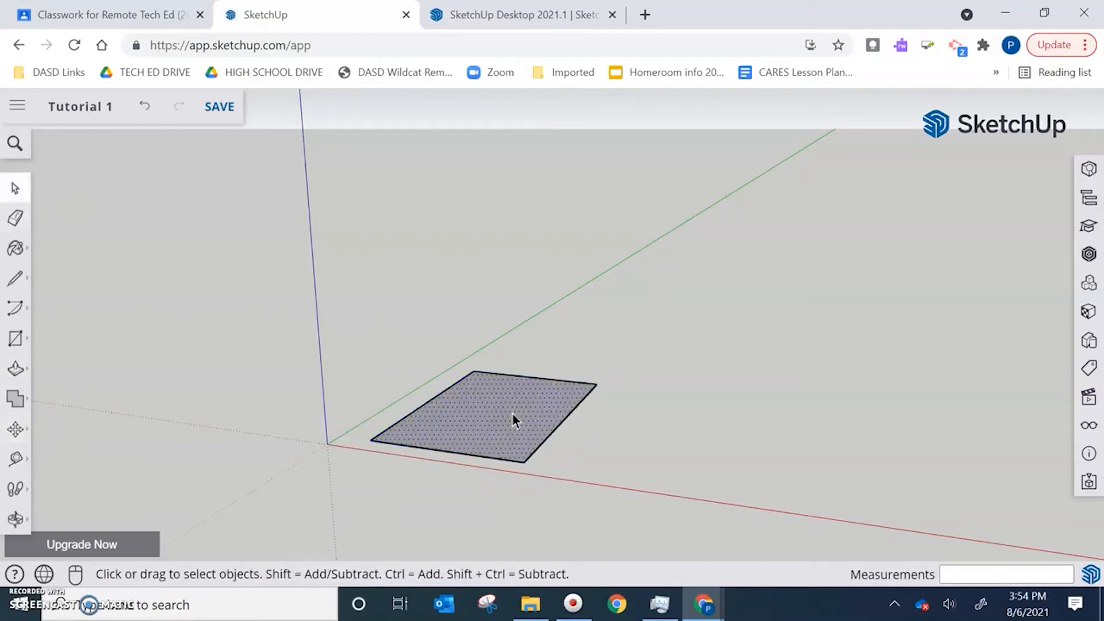
click(677, 461)
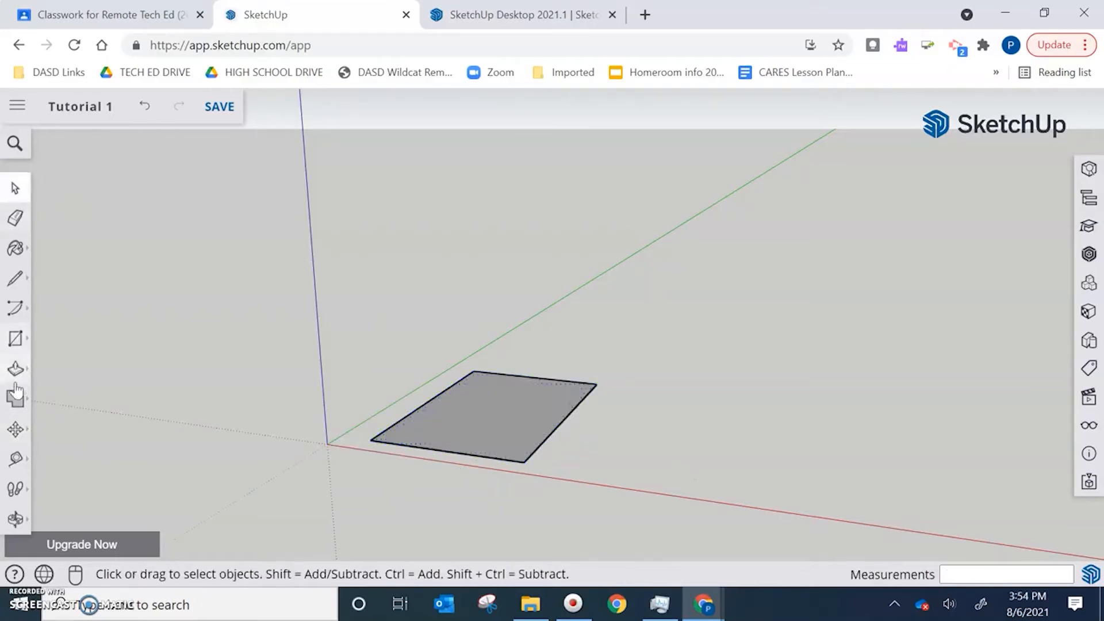
click(26, 397)
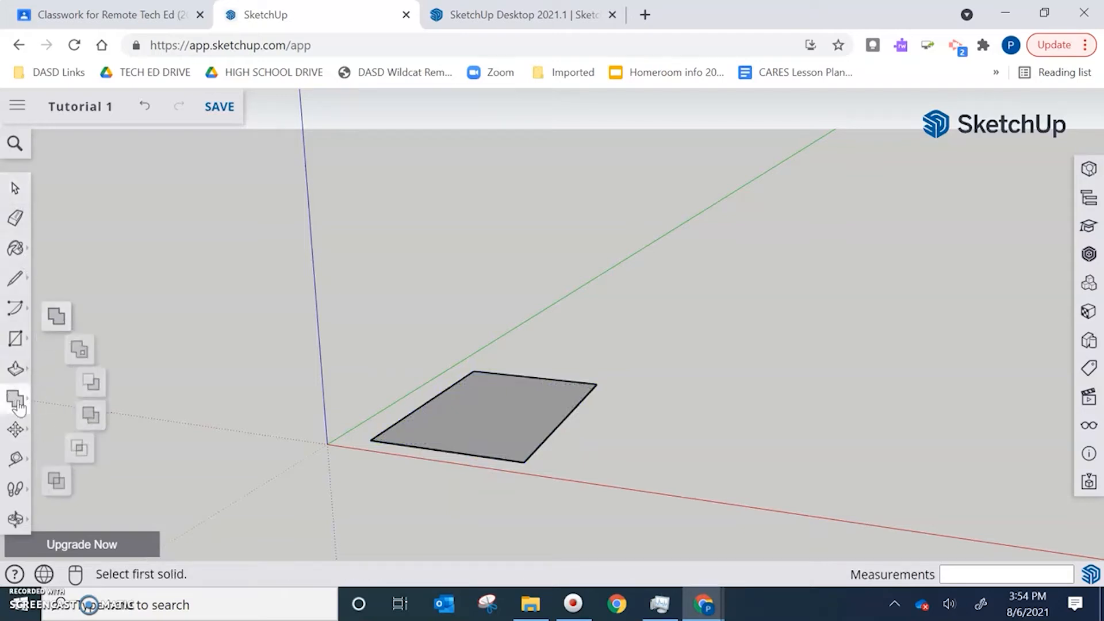
click(17, 370)
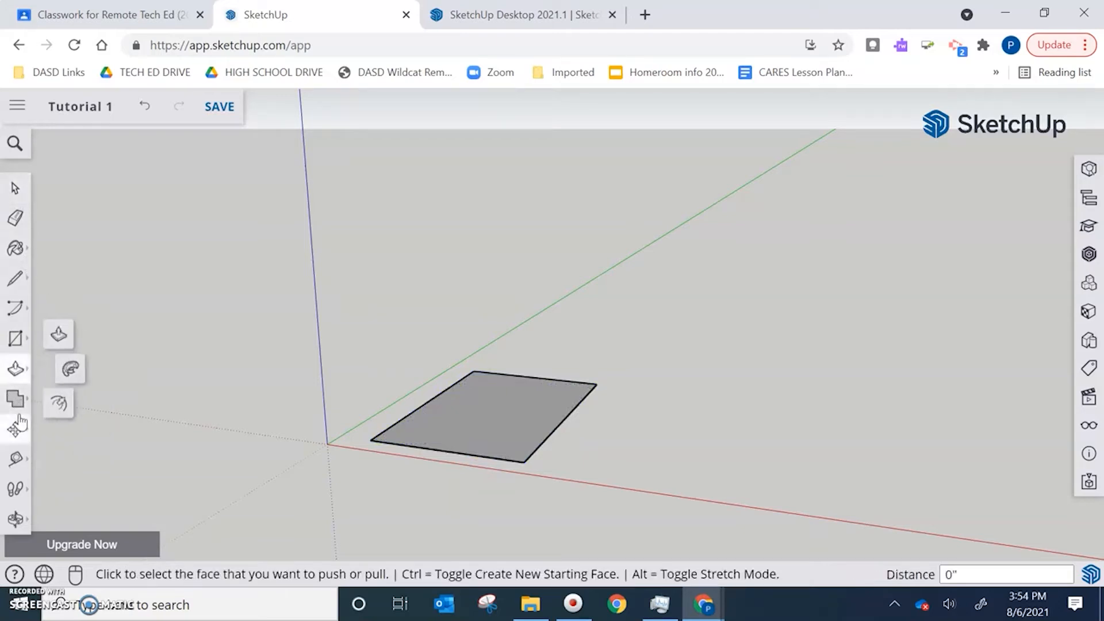
click(17, 340)
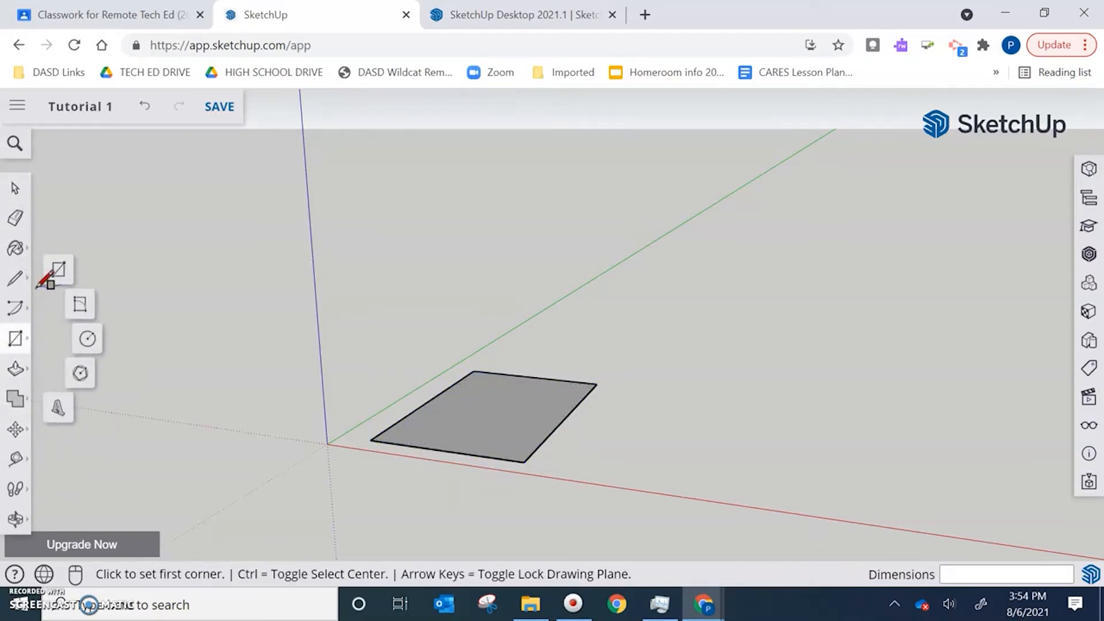
- Draw a second rectangle on the ground near the red axis, away from the large rectangle, and set its dimensions to 4,4
click(706, 471)
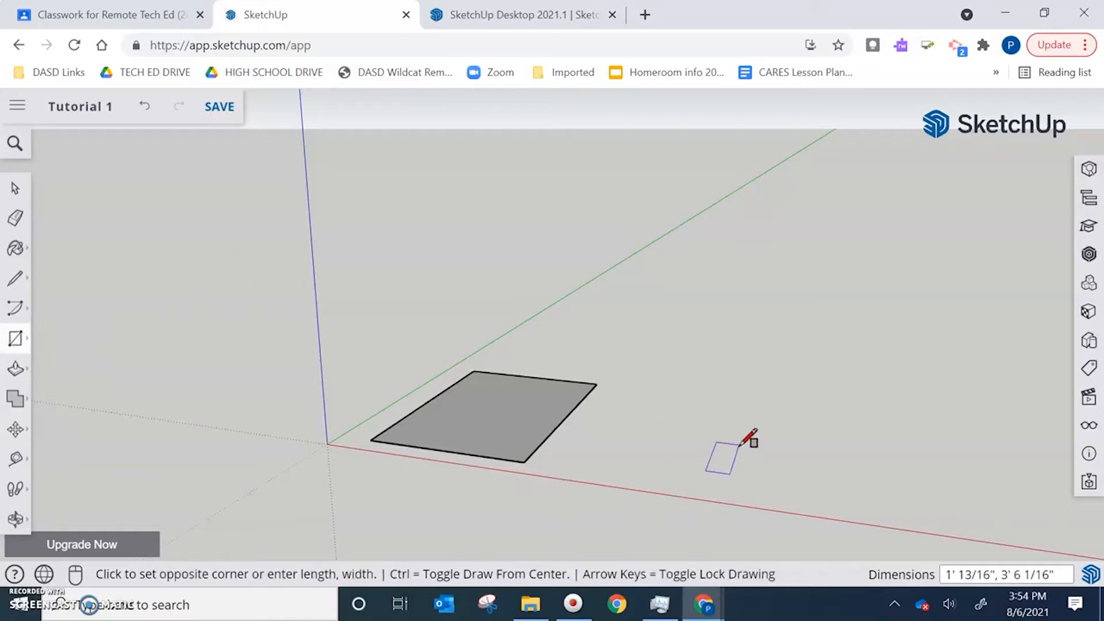
click(806, 432)
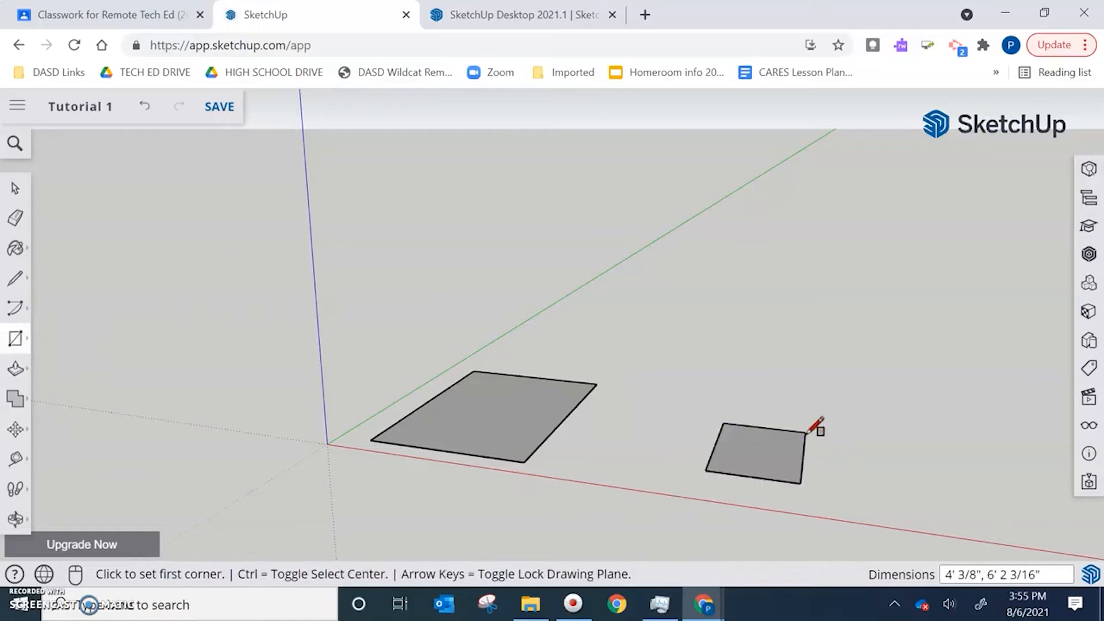
text(4,4)
key(ctrl+z)
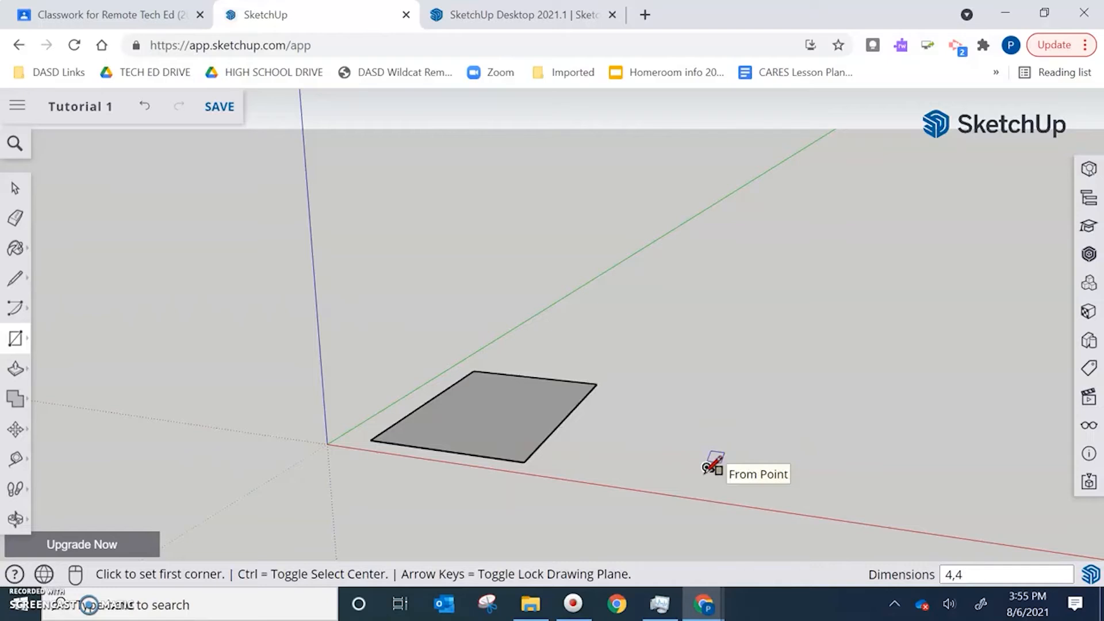
- Zoom in on the tiny second rectangle and orbit around it to examine it from several angles
scroll(709, 468, up, 4)
scroll(710, 471, up, 5)
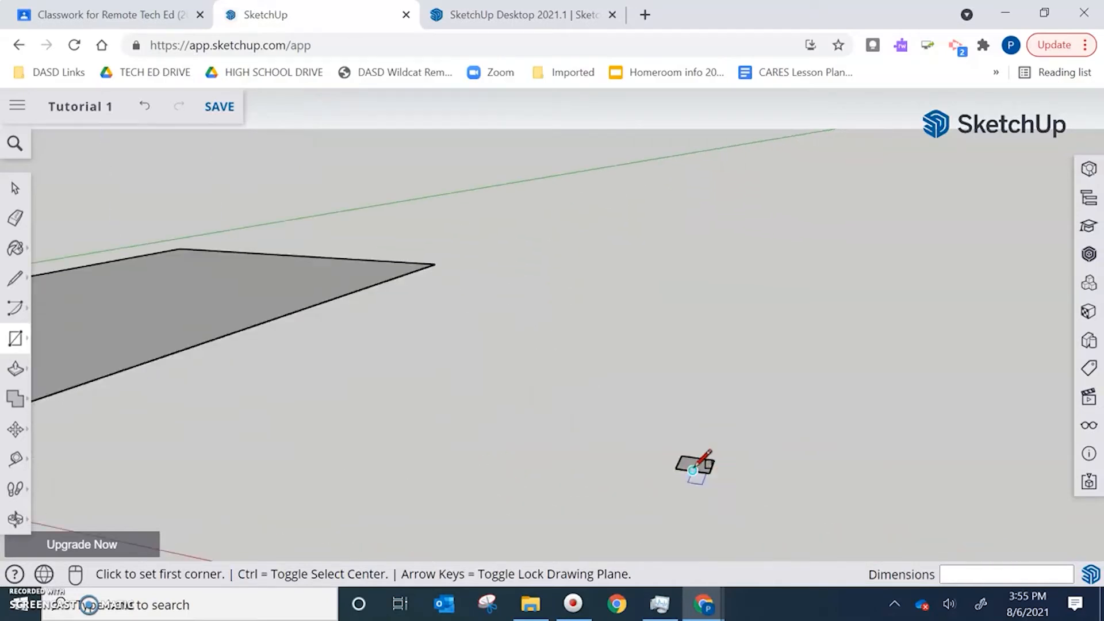
middle_drag(700, 470, 604, 520)
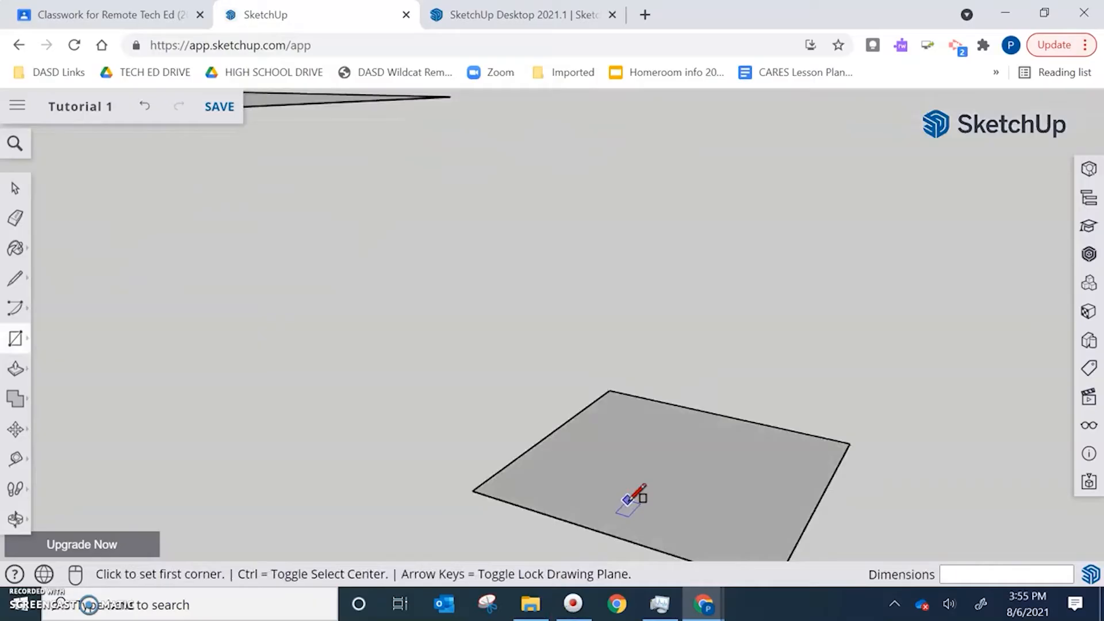
mouse_move(636, 493)
middle_down()
mouse_move(623, 498)
mouse_move(757, 387)
mouse_move(671, 423)
mouse_move(698, 510)
mouse_move(776, 413)
mouse_move(619, 483)
mouse_move(791, 420)
mouse_move(648, 471)
mouse_move(680, 454)
middle_up()
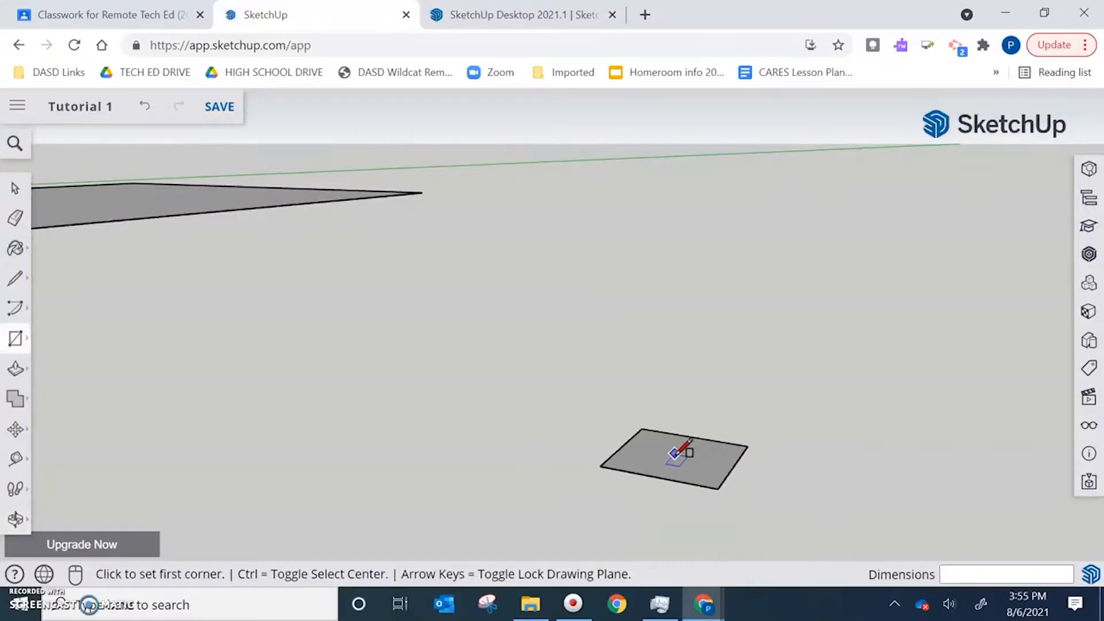
scroll(682, 454, up, 5)
scroll(675, 453, up, 2)
scroll(674, 453, down, 5)
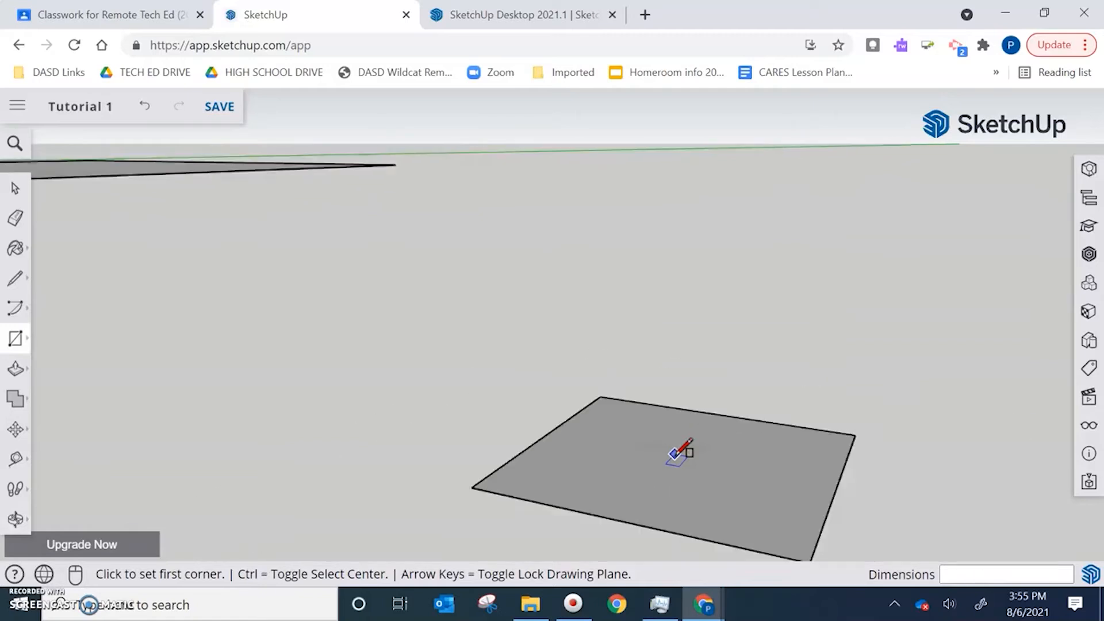
middle_drag(627, 451, 695, 448)
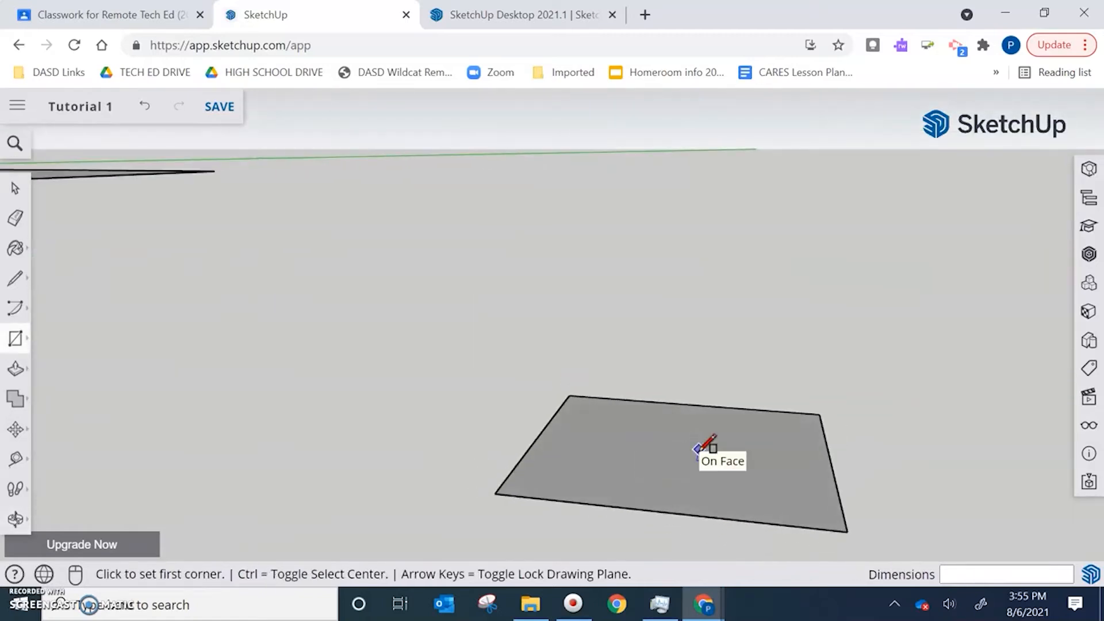
scroll(696, 449, down, 3)
scroll(697, 449, up, 3)
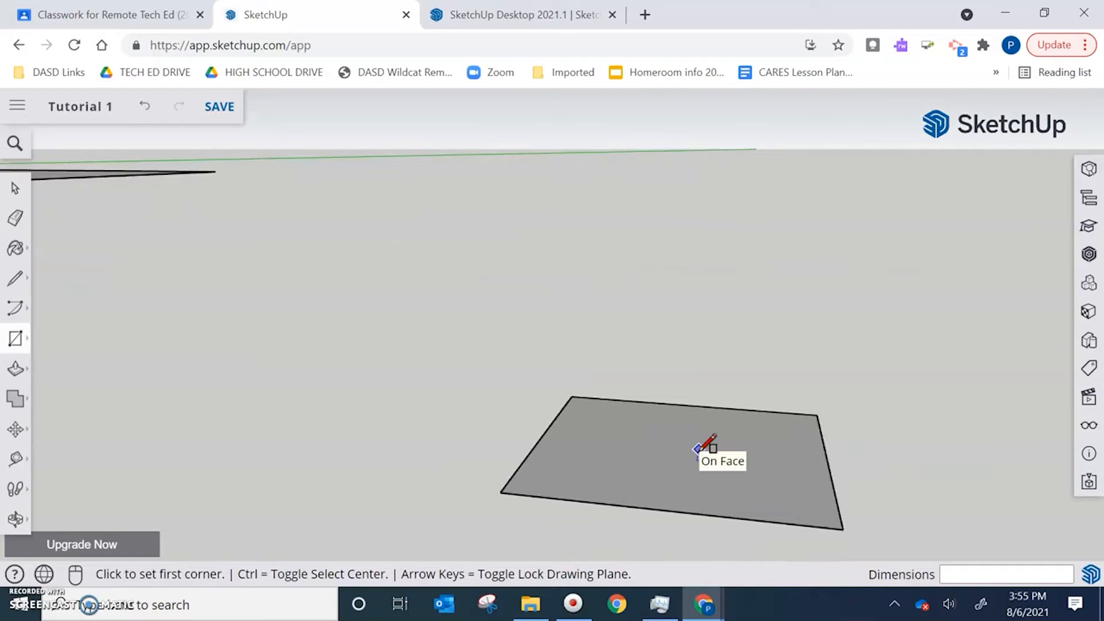
key(Down)
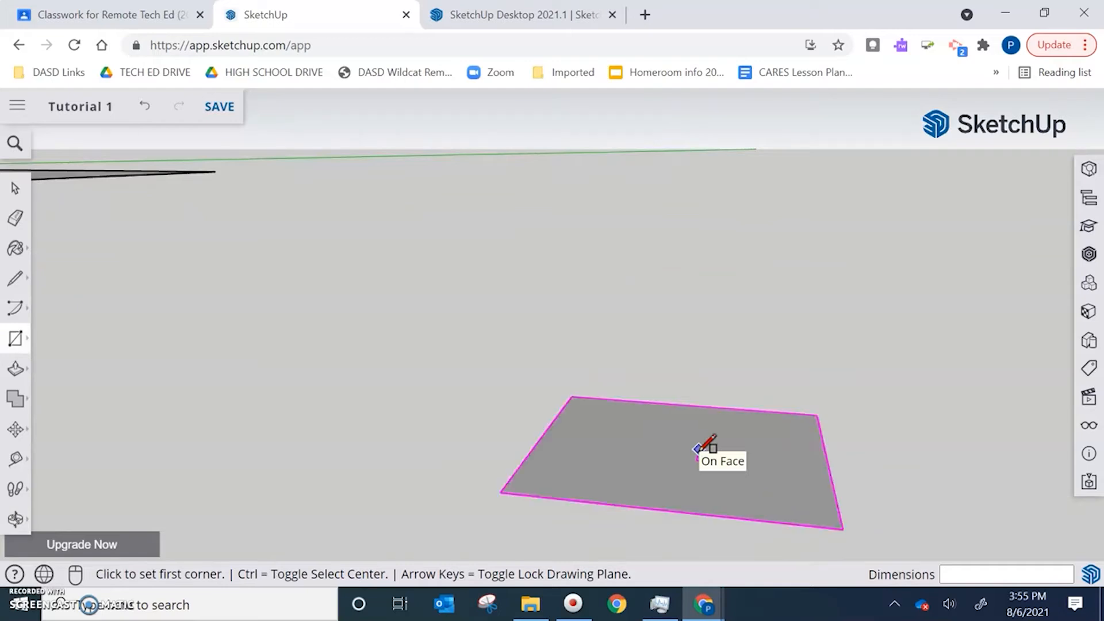
- Practise orbiting, panning and zooming on the tiny rectangle, ending in a more distant, flatter view with Rectangle active
middle_drag(697, 448, 738, 406)
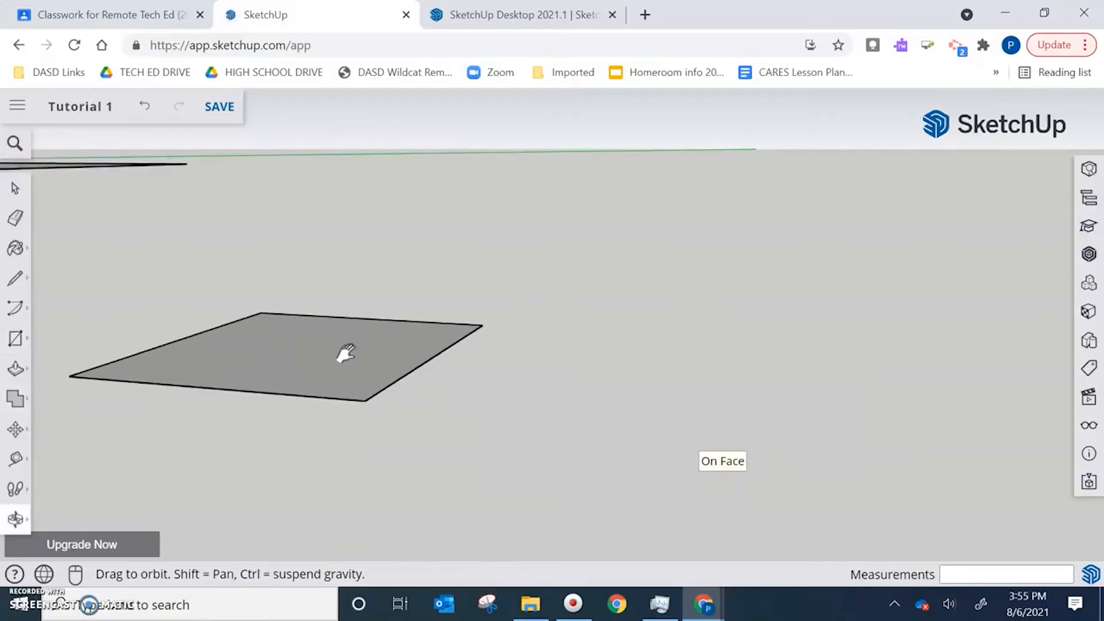
mouse_move(345, 352)
shift+middle_down()
mouse_move(389, 369)
mouse_move(543, 372)
shift+middle_up()
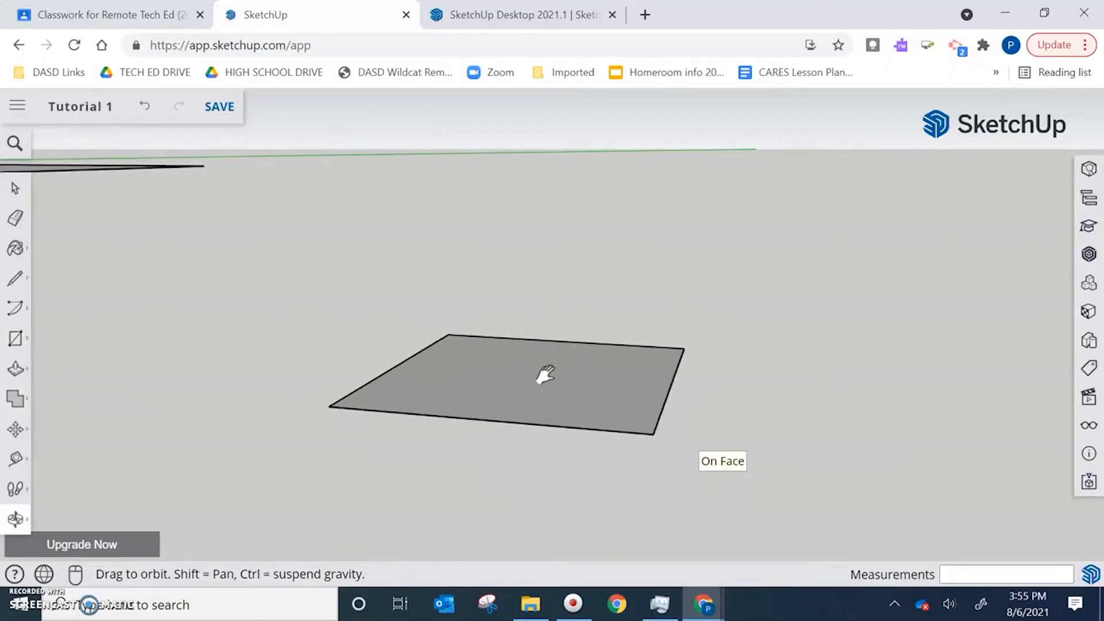
scroll(553, 372, up, 5)
scroll(554, 372, down, 6)
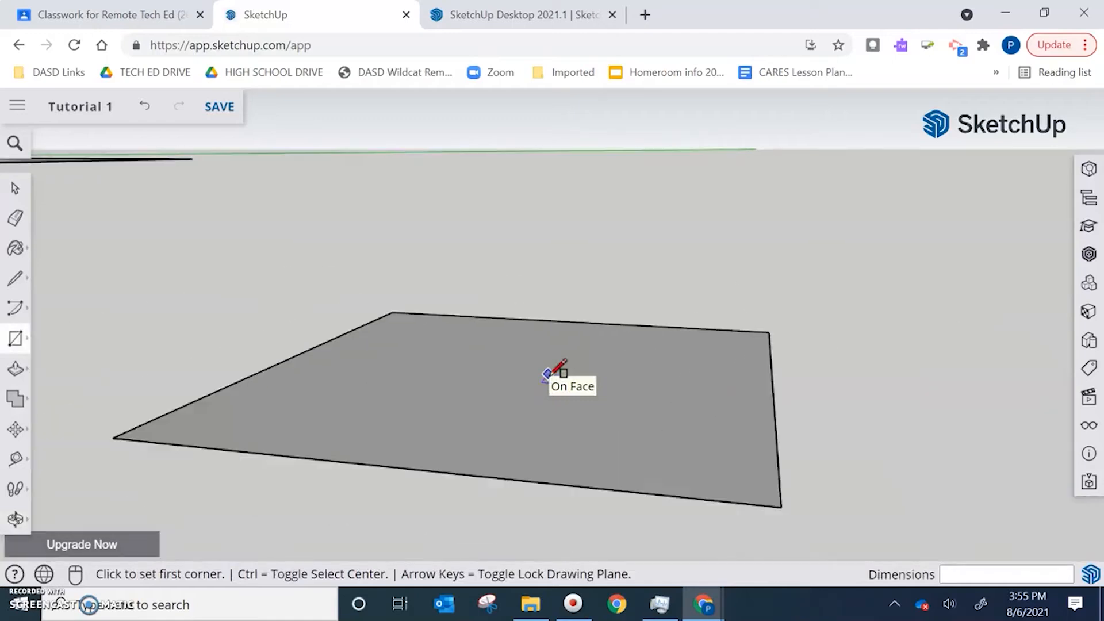
middle_drag(551, 375, 530, 320)
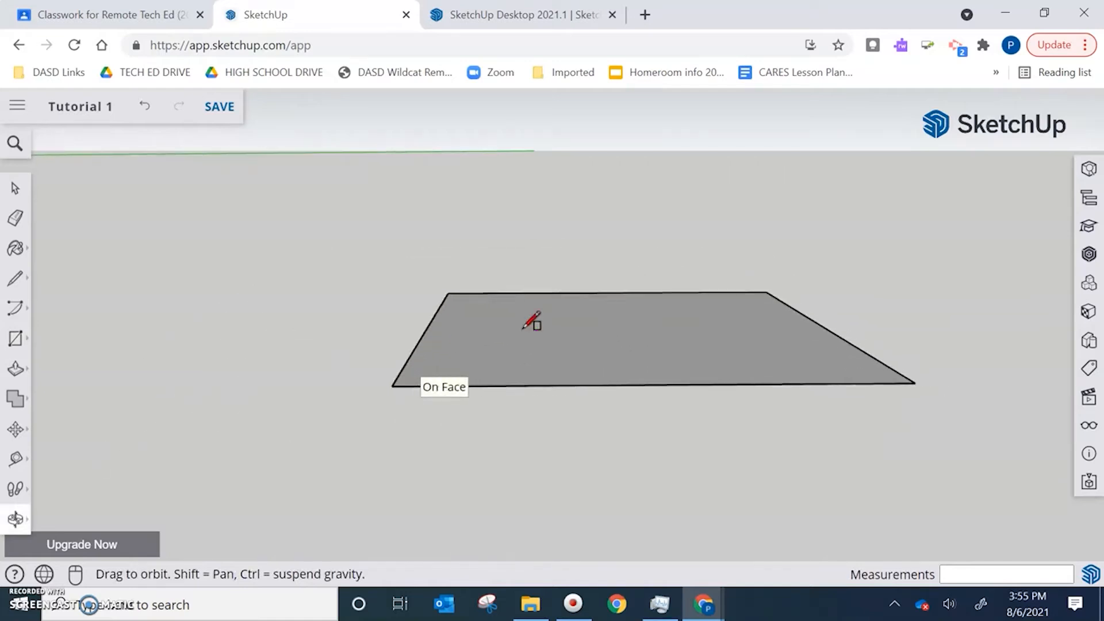
scroll(530, 320, down, 5)
key(r)
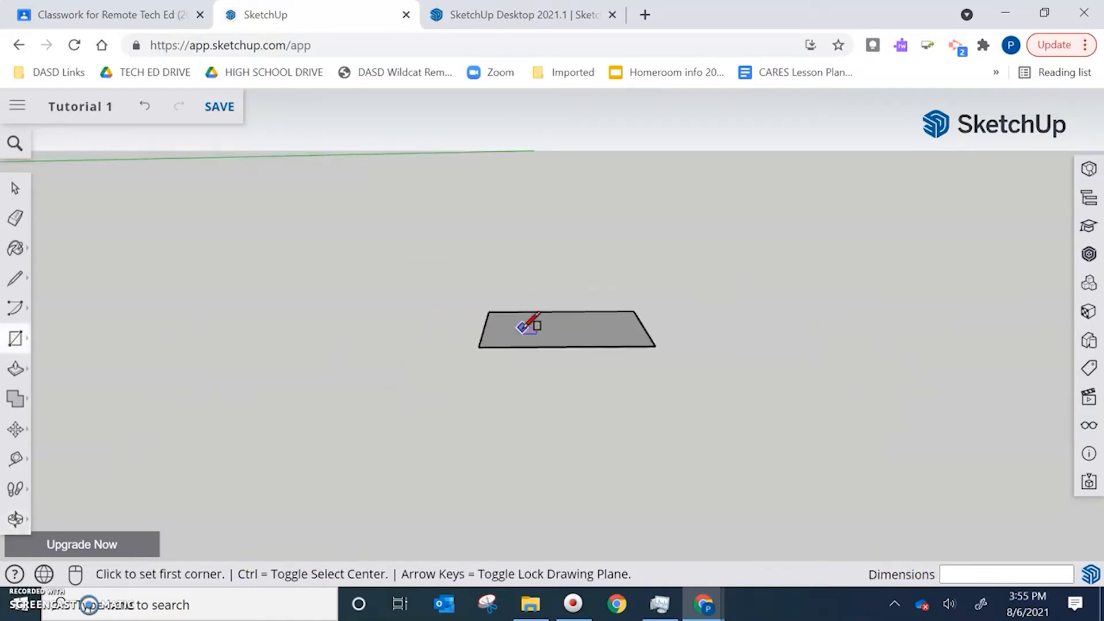
- Tilt the view of the tiny rectangle with the Orbit tool and shift it with the Pan tool
click(23, 520)
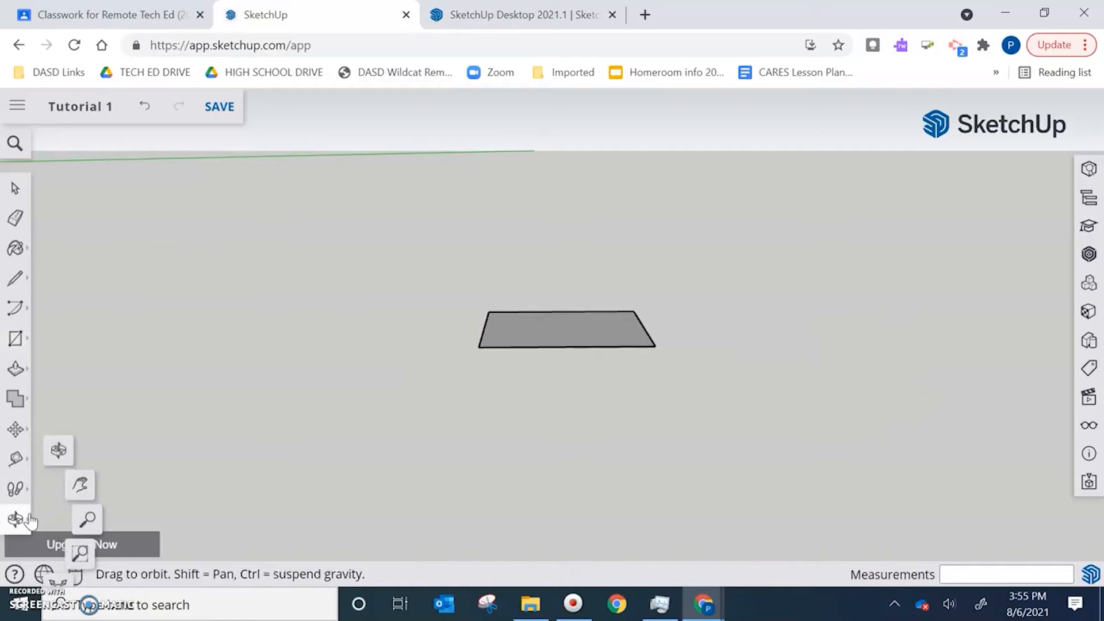
click(59, 455)
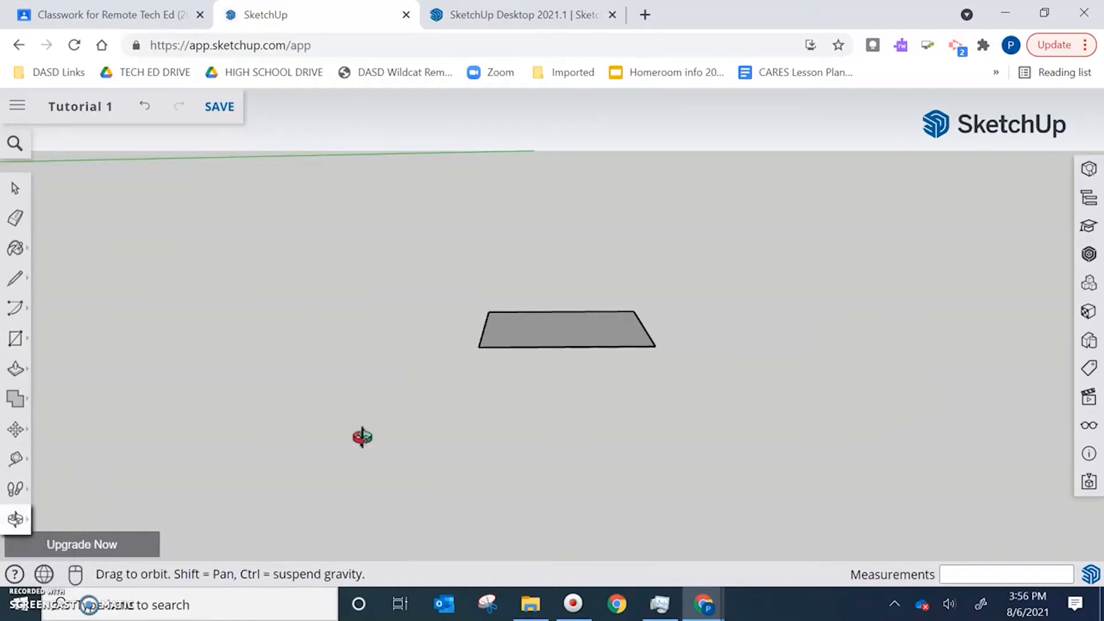
mouse_move(584, 335)
mouse_down()
mouse_move(505, 429)
mouse_move(571, 325)
mouse_up()
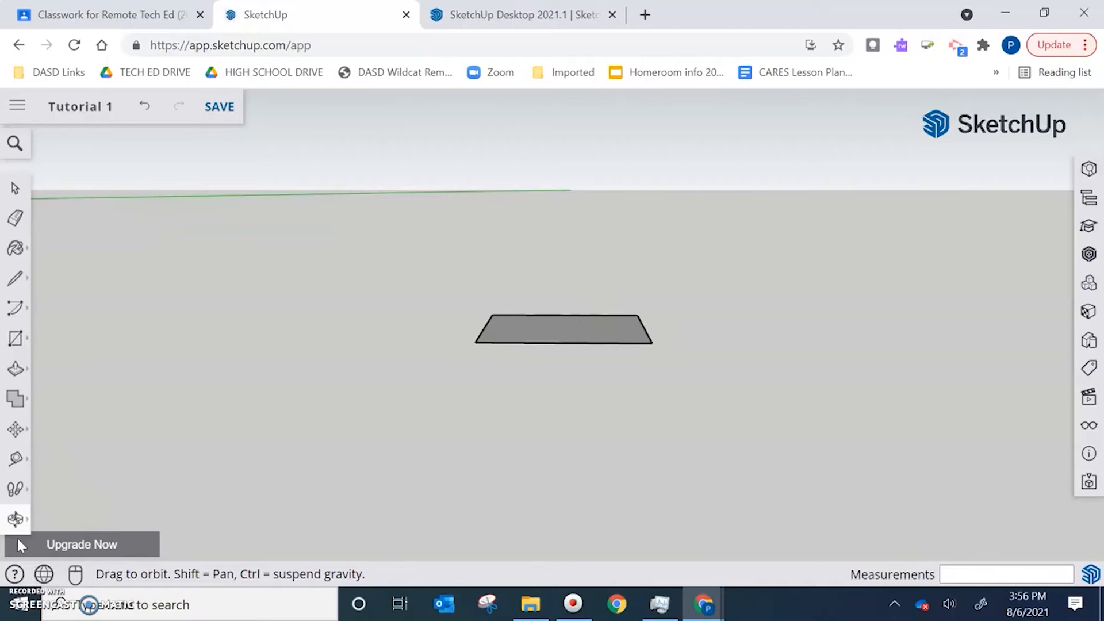
click(22, 517)
click(81, 495)
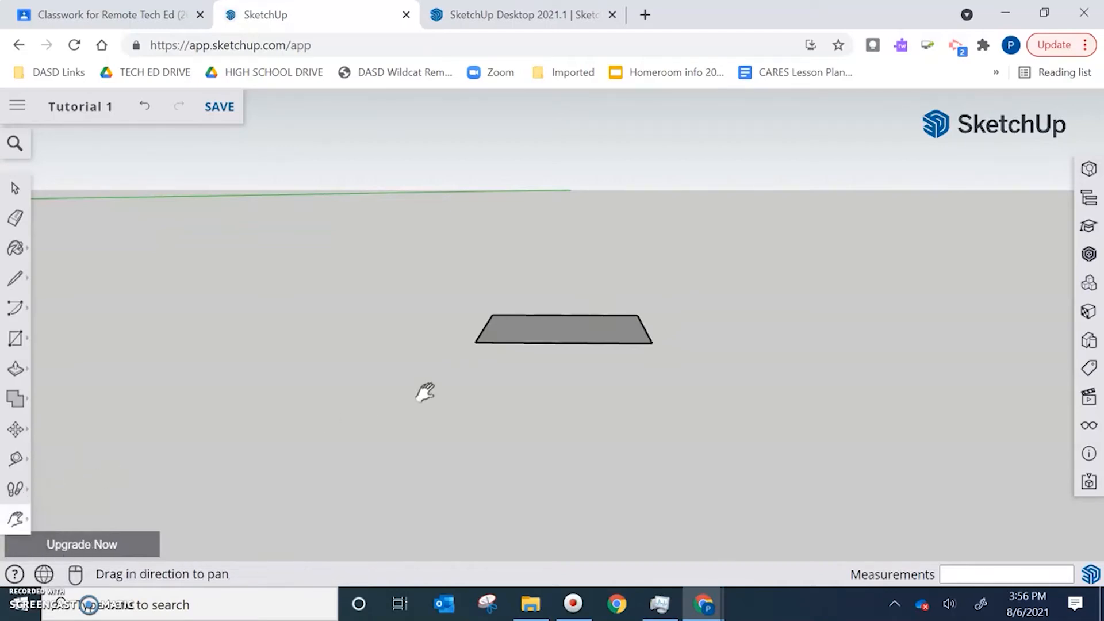
drag(520, 347, 549, 328)
drag(393, 334, 498, 415)
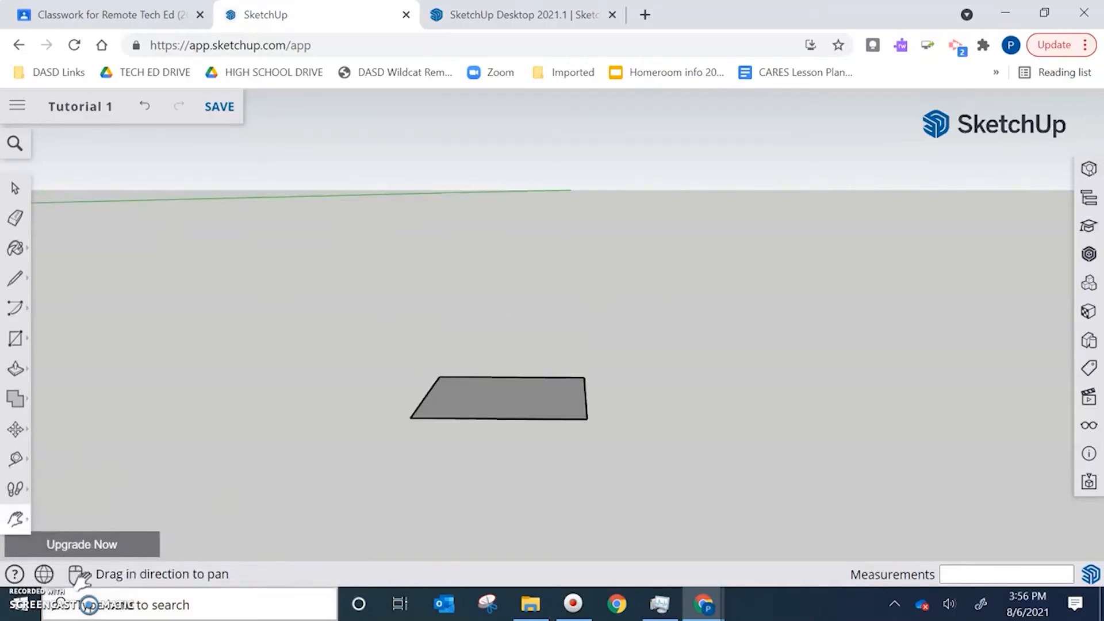
- Zoom out and in on the tiny rectangle with the Zoom tool to view it larger
click(22, 519)
click(84, 519)
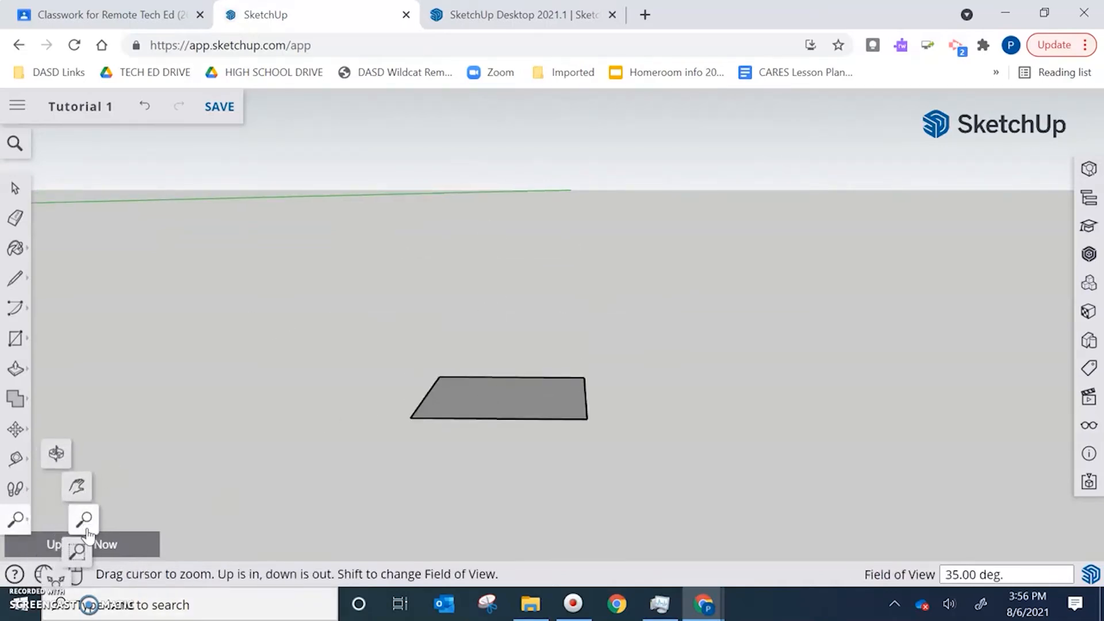
mouse_move(505, 404)
mouse_down()
mouse_move(505, 370)
mouse_move(501, 399)
mouse_up()
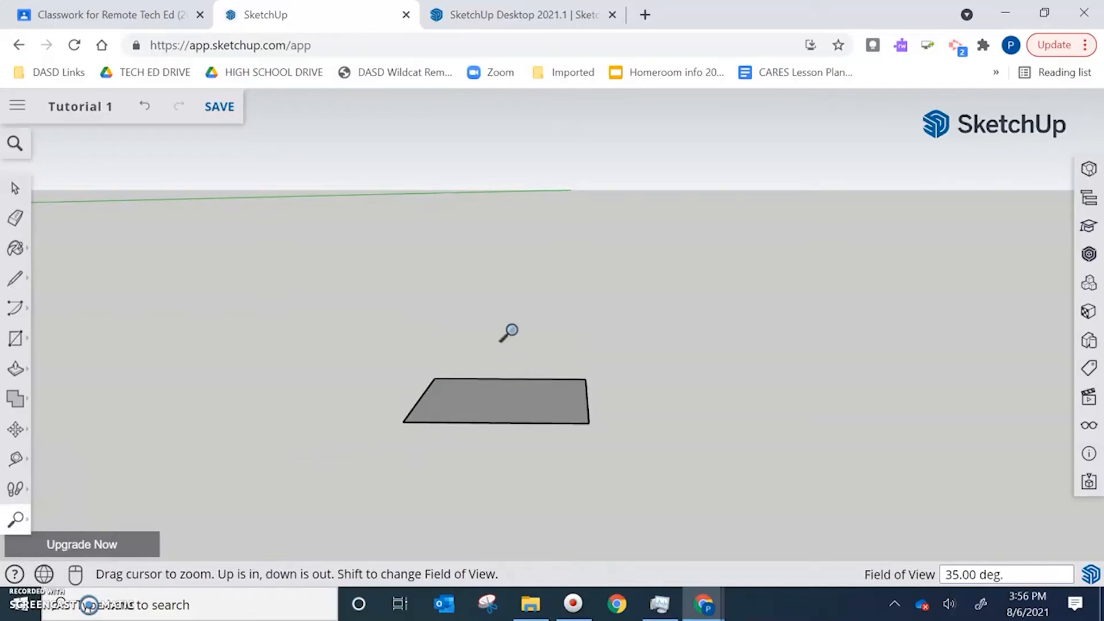
drag(692, 178, 572, 355)
drag(468, 460, 489, 427)
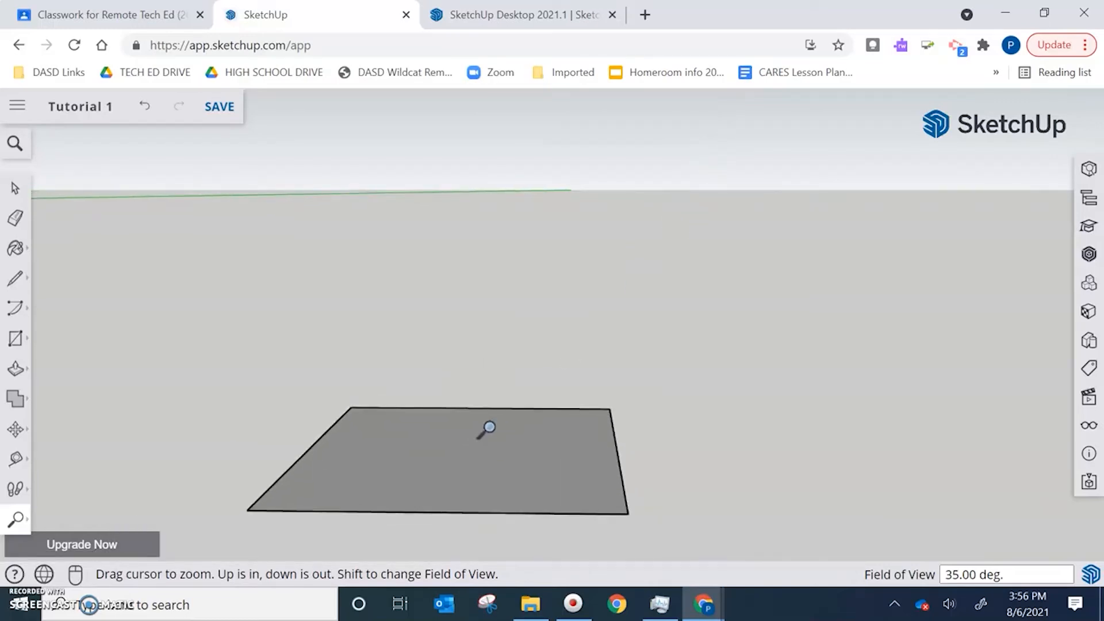
- Select the whole tiny rectangle near the red axis and delete it, keeping the large 8' by 12' rectangle
click(19, 522)
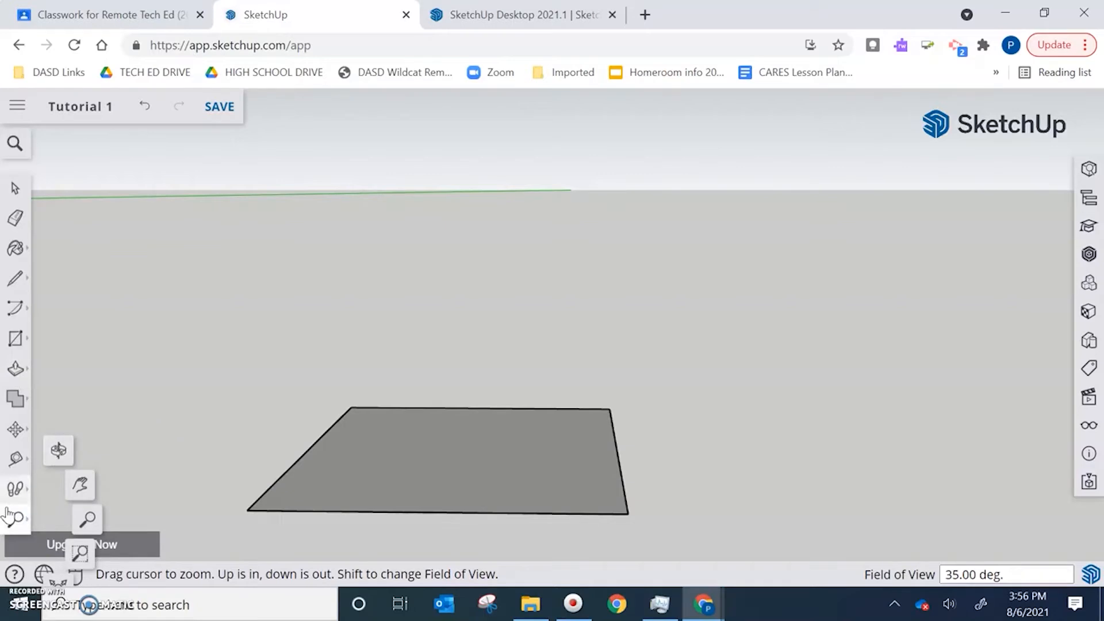
click(62, 454)
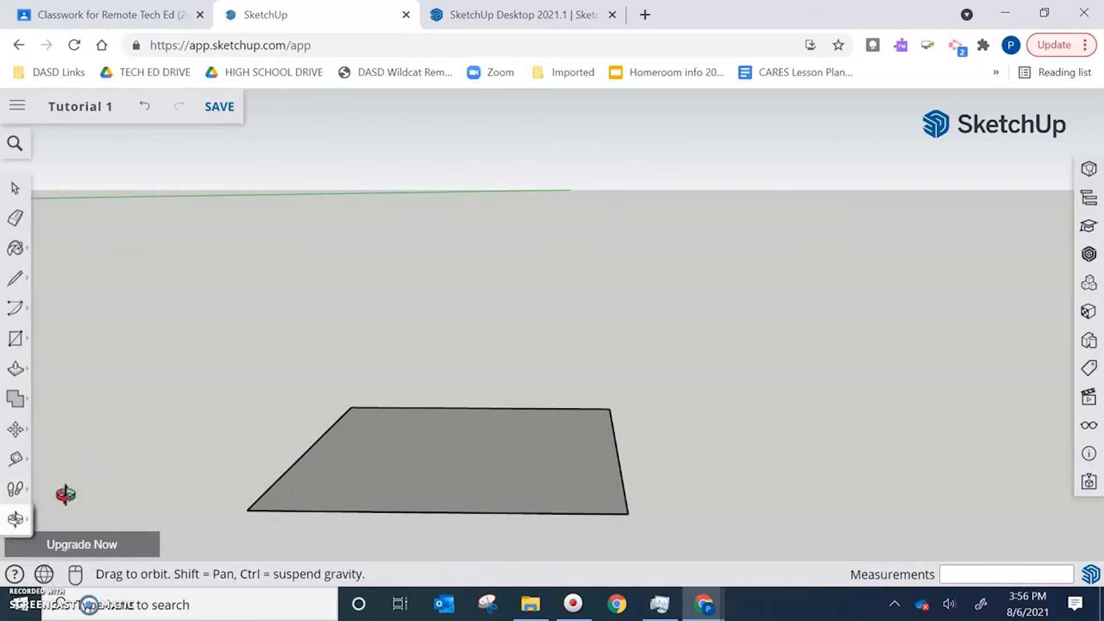
click(16, 518)
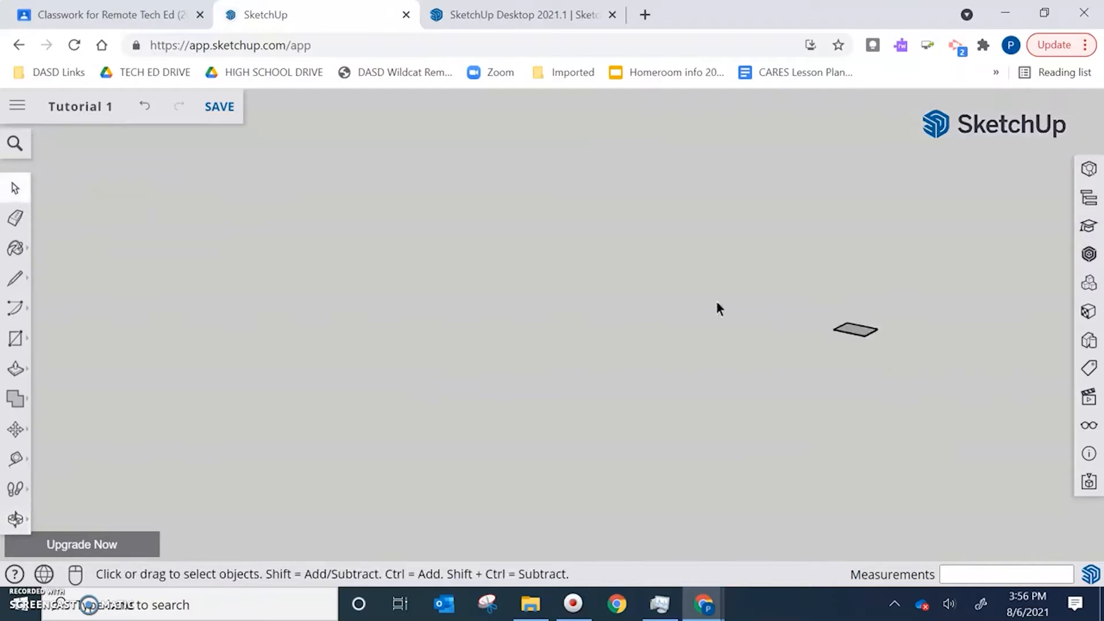
mouse_move(717, 308)
mouse_down()
mouse_move(640, 322)
mouse_move(374, 426)
mouse_move(299, 428)
mouse_up()
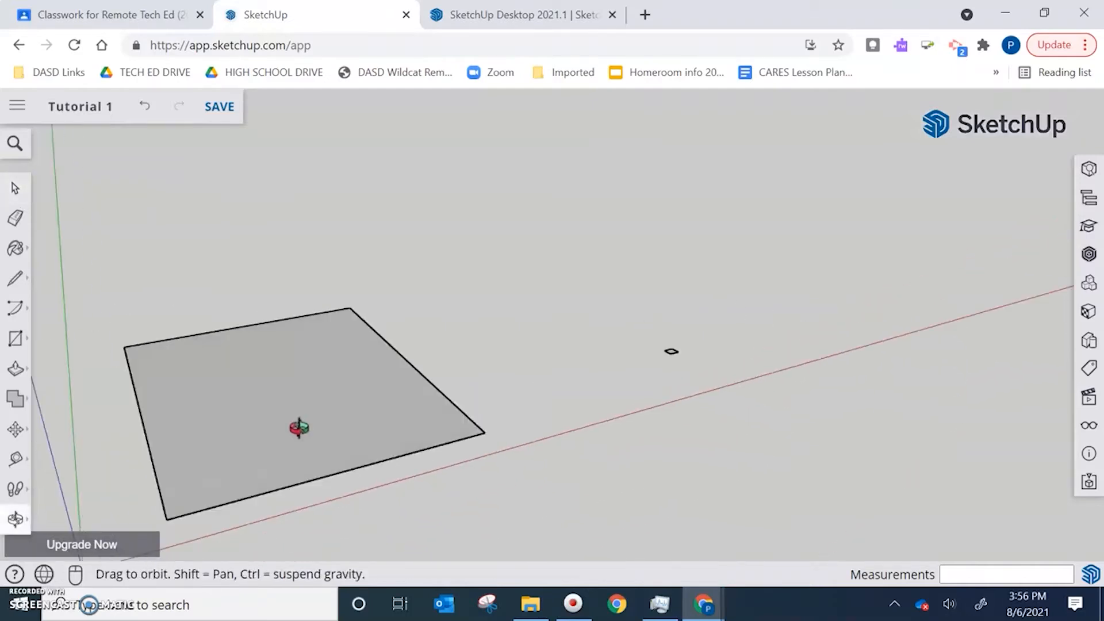
middle_drag(299, 428, 256, 389)
scroll(257, 387, up, 3)
scroll(466, 368, down, 1)
drag(927, 299, 1025, 412)
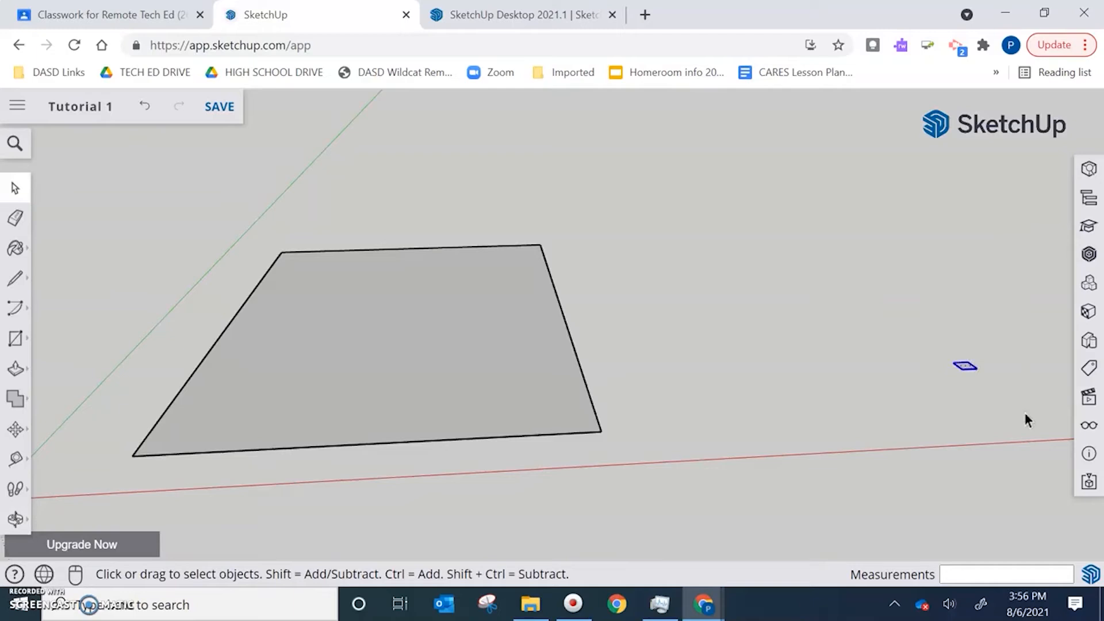
key(Delete)
- Extrude the 8' by 12' rectangle upward 8' with Push/Pull
middle_drag(535, 366, 524, 396)
scroll(350, 340, down, 4)
key(space)
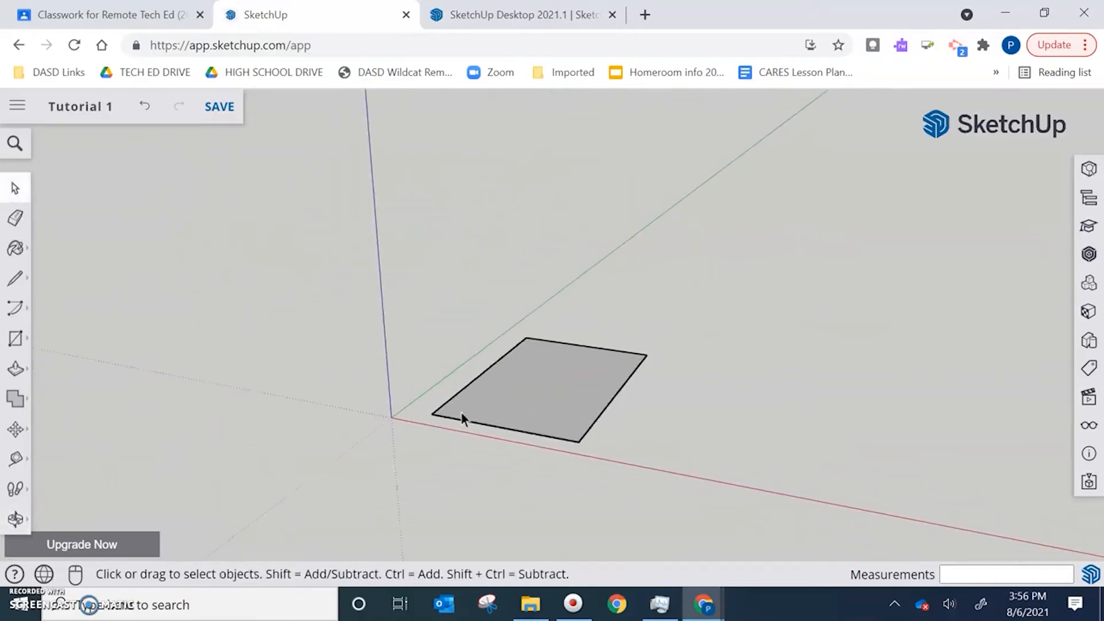
click(17, 370)
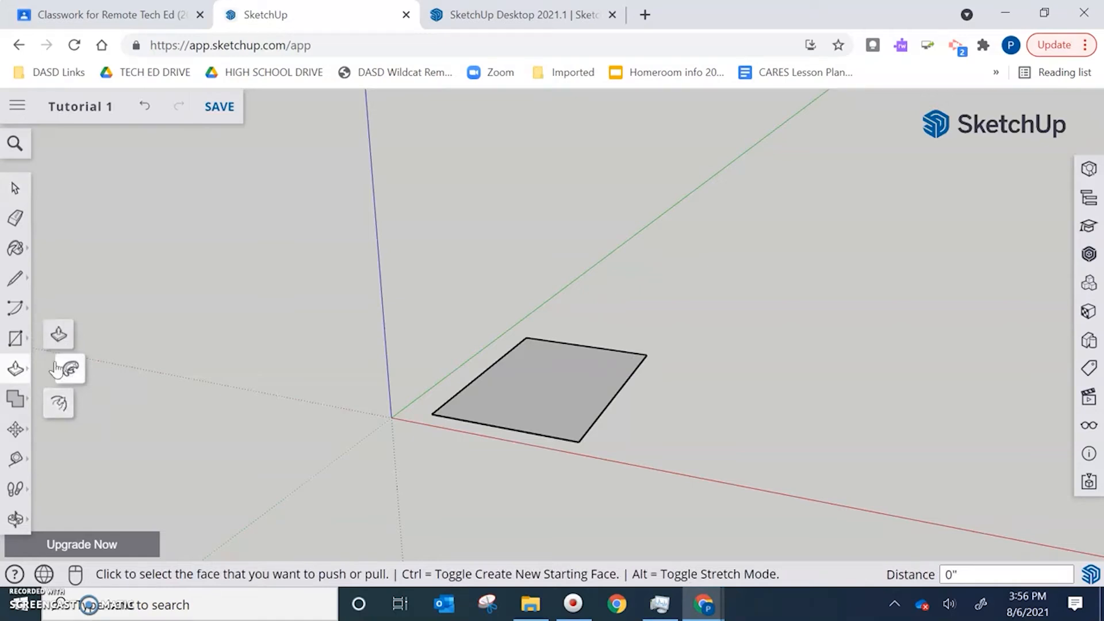
click(19, 370)
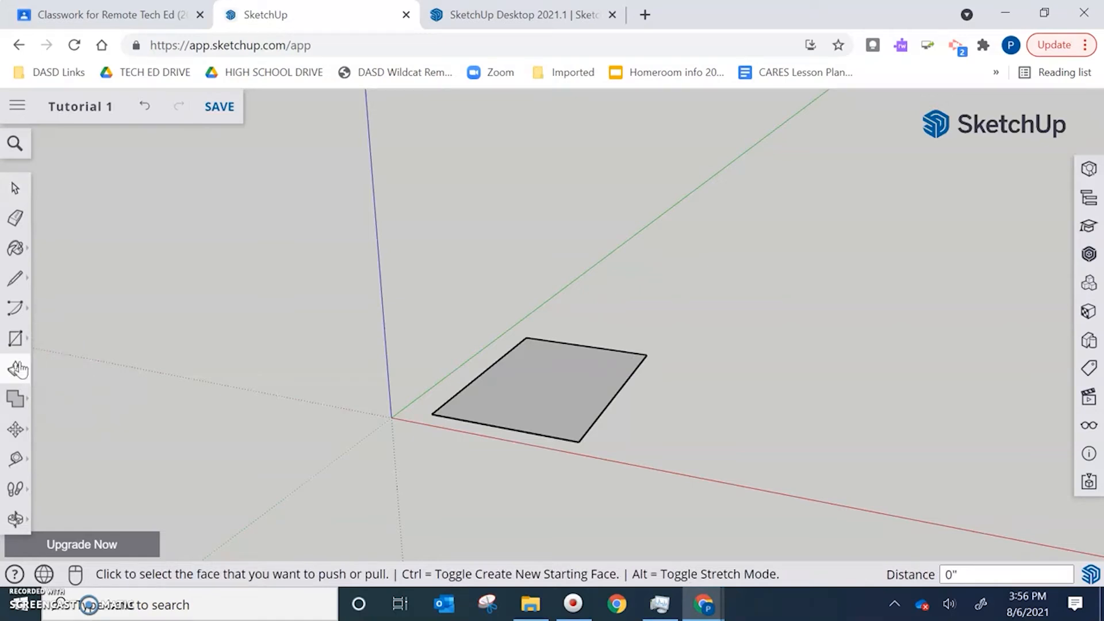
click(558, 397)
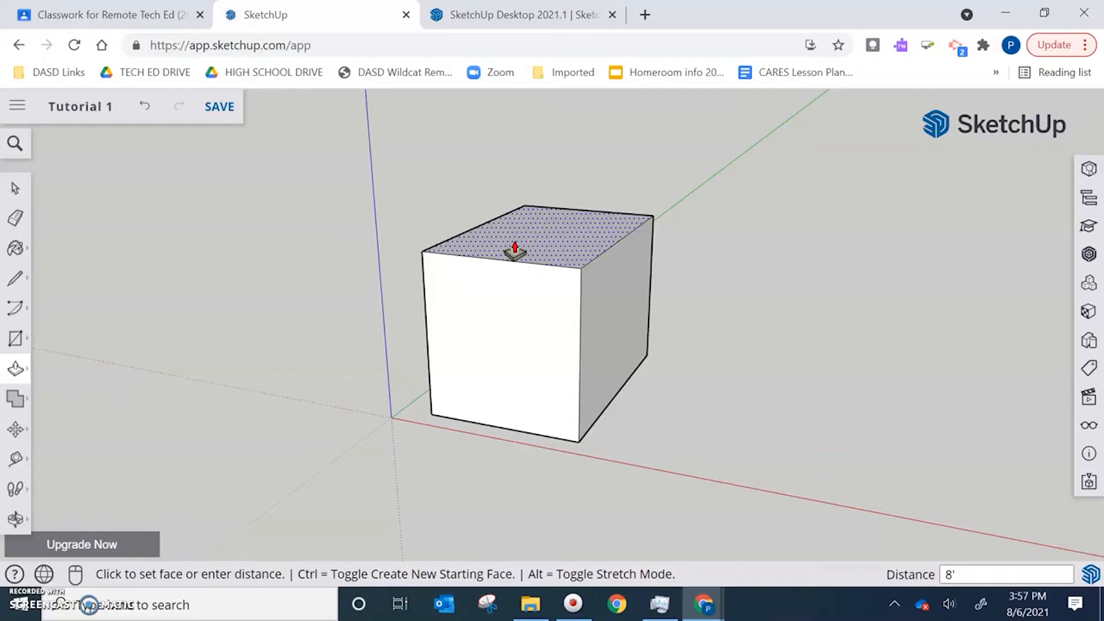
key(Return)
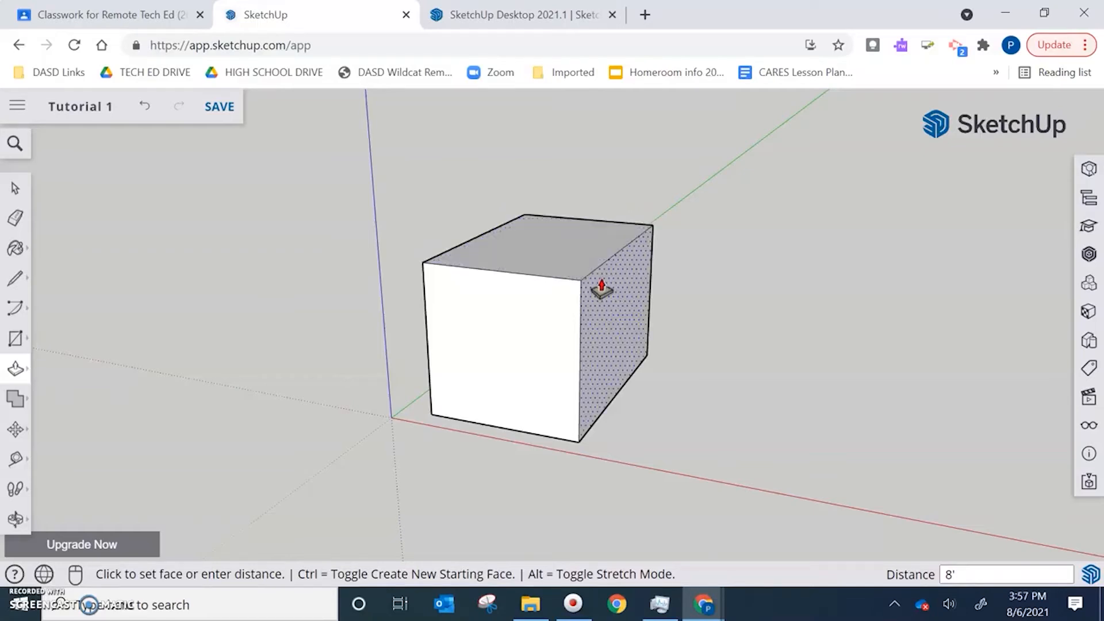
- Undo the box extrusion and pull the 8' by 12' rectangle upward again by about 8' 6 3/4"
middle_drag(589, 278, 505, 297)
key(ctrl+z)
click(547, 401)
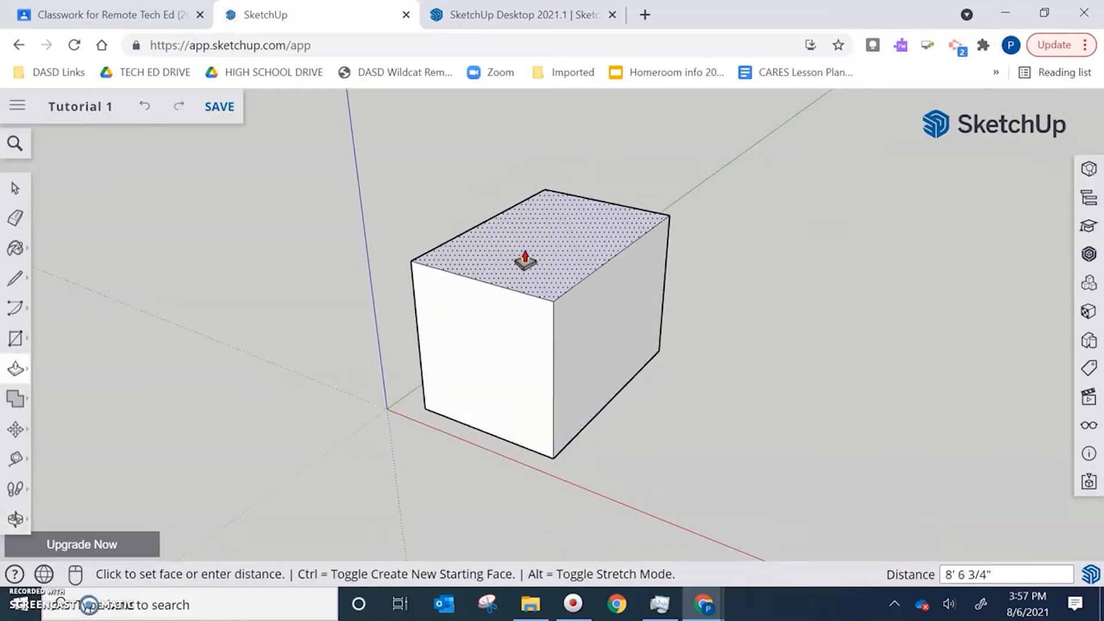
click(525, 260)
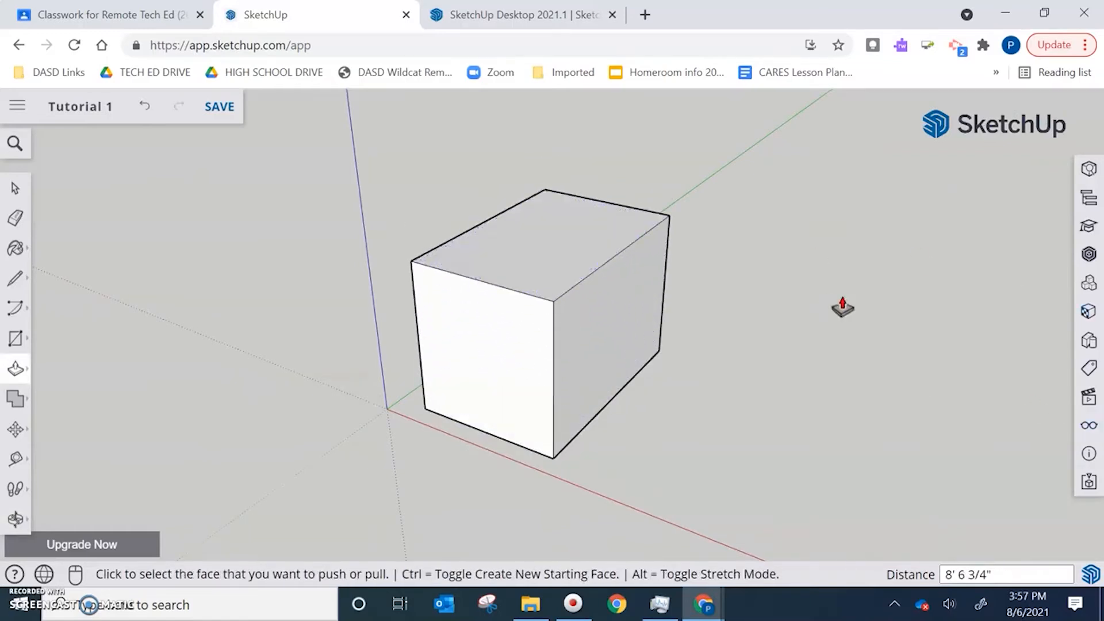
- Set the box's extrusion height to 8' and save the model
key(Return)
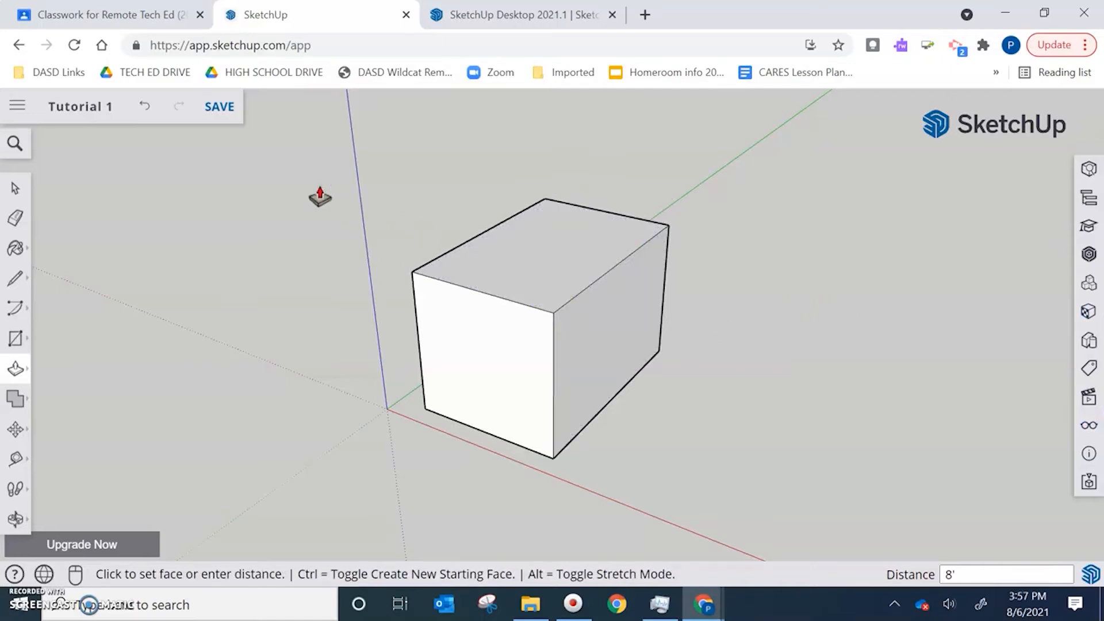
click(226, 108)
- Draw a 12' center line lengthwise across the box's top face, parallel to the green axis, between the midpoints of its end edges
middle_drag(498, 229, 295, 208)
mouse_move(557, 318)
middle_down()
mouse_move(473, 298)
mouse_move(485, 288)
mouse_move(551, 303)
mouse_move(540, 301)
mouse_move(555, 330)
middle_up()
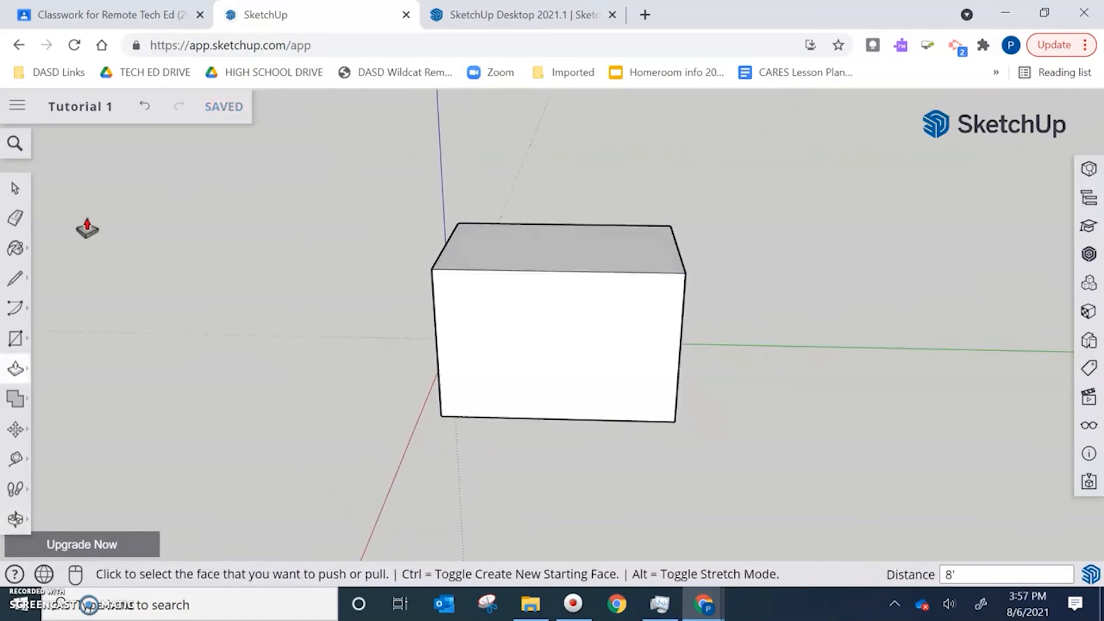
click(15, 188)
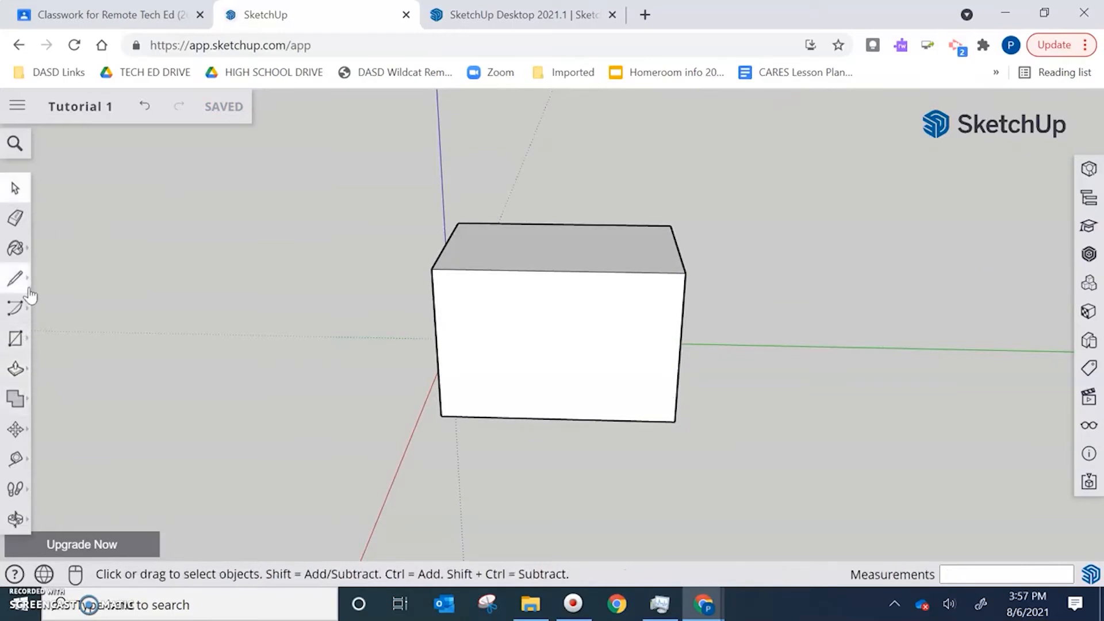
click(23, 279)
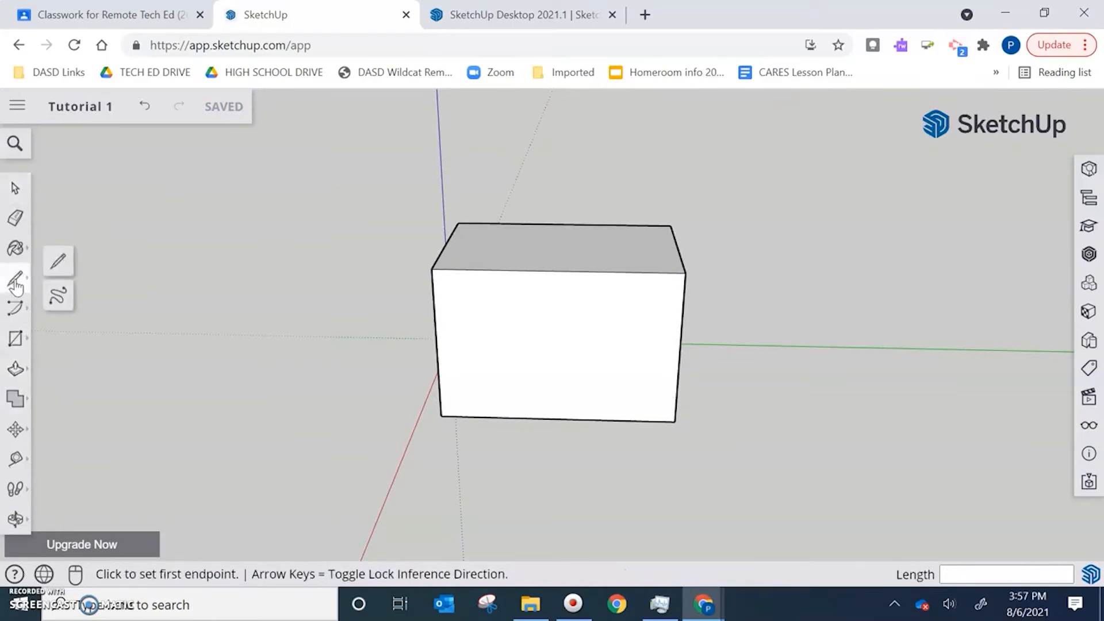
middle_drag(486, 242, 458, 259)
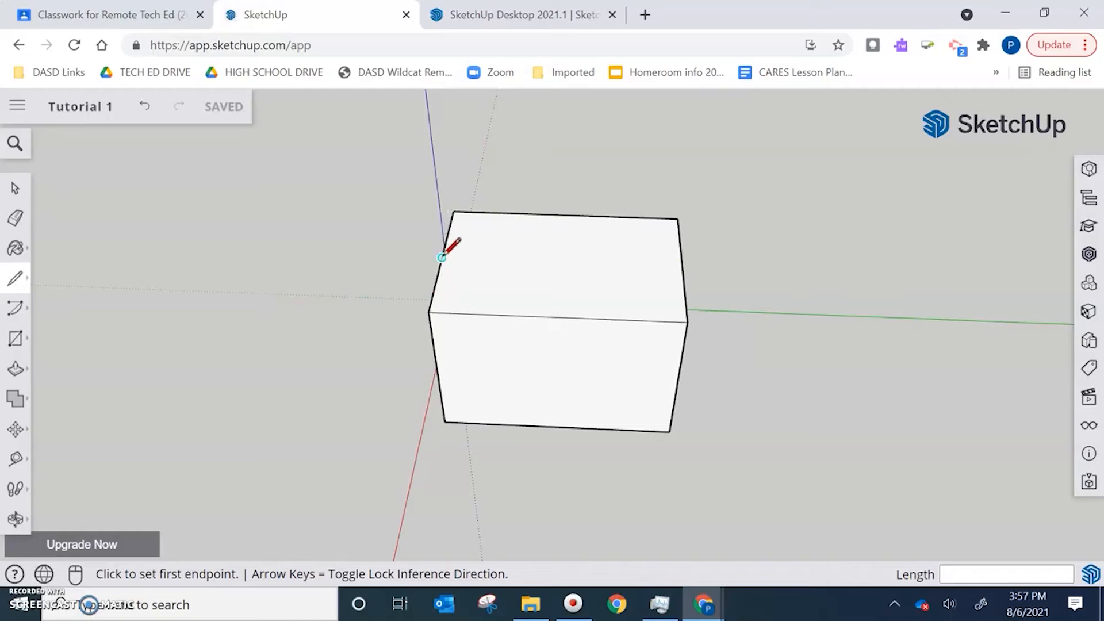
click(441, 257)
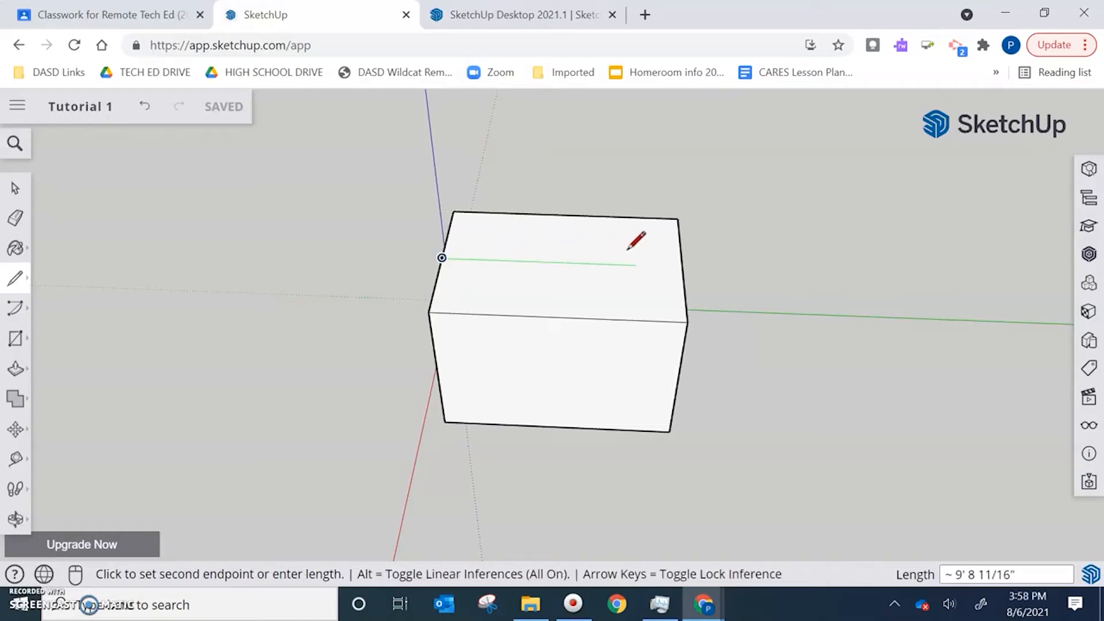
click(682, 266)
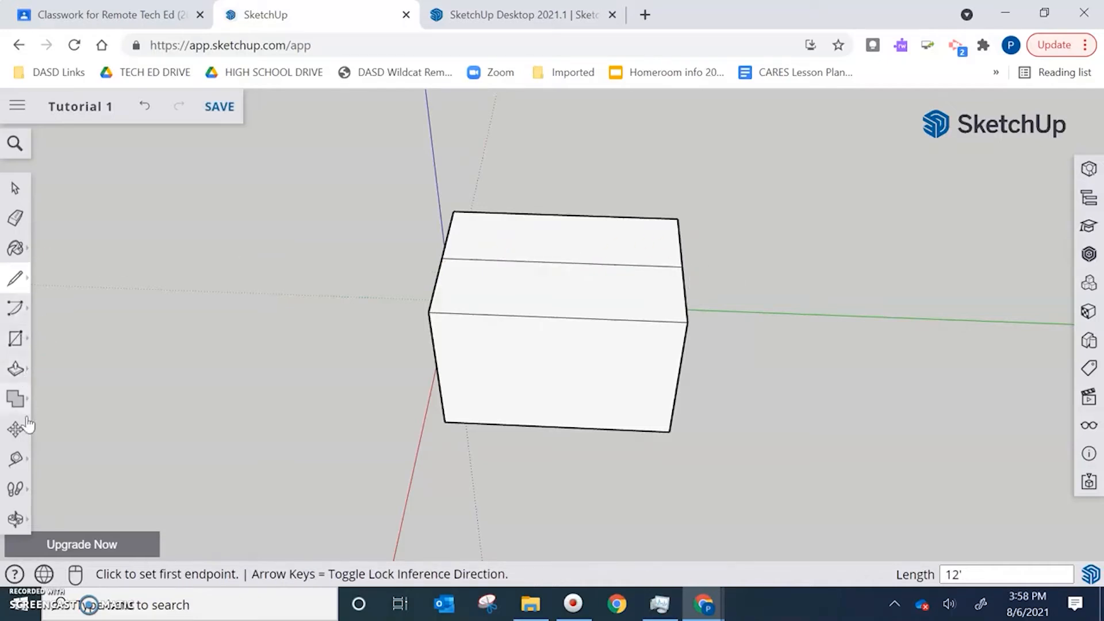
- Move the top face's center line up along the blue axis by about 3' 1 9/16" to form a gable roof
click(15, 429)
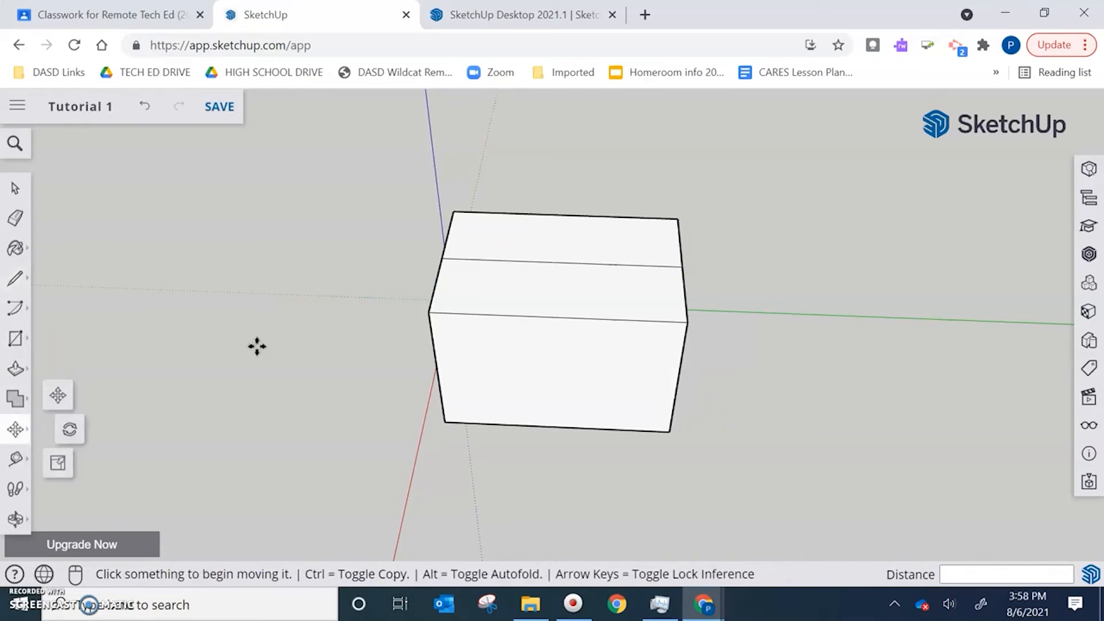
click(546, 262)
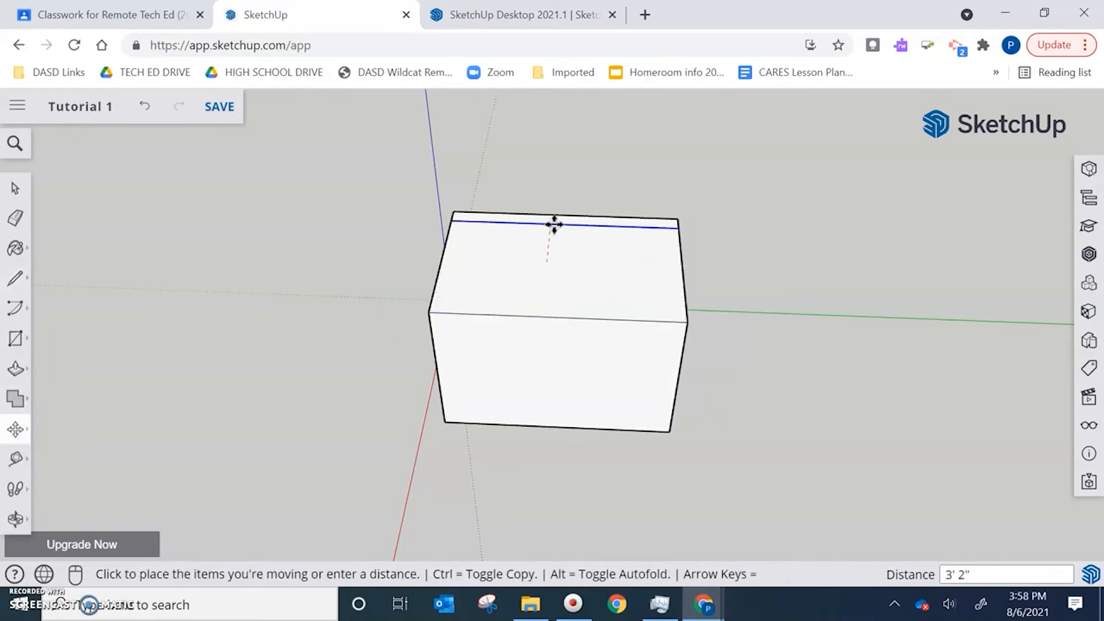
click(561, 162)
key(o)
drag(570, 161, 980, 160)
key(m)
click(520, 240)
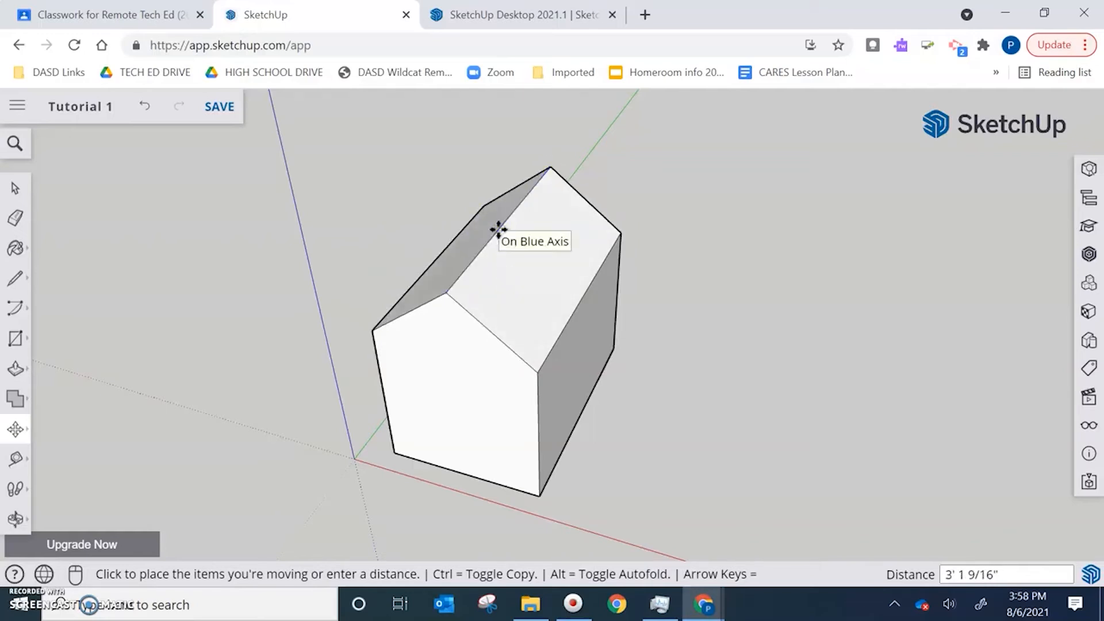
click(498, 230)
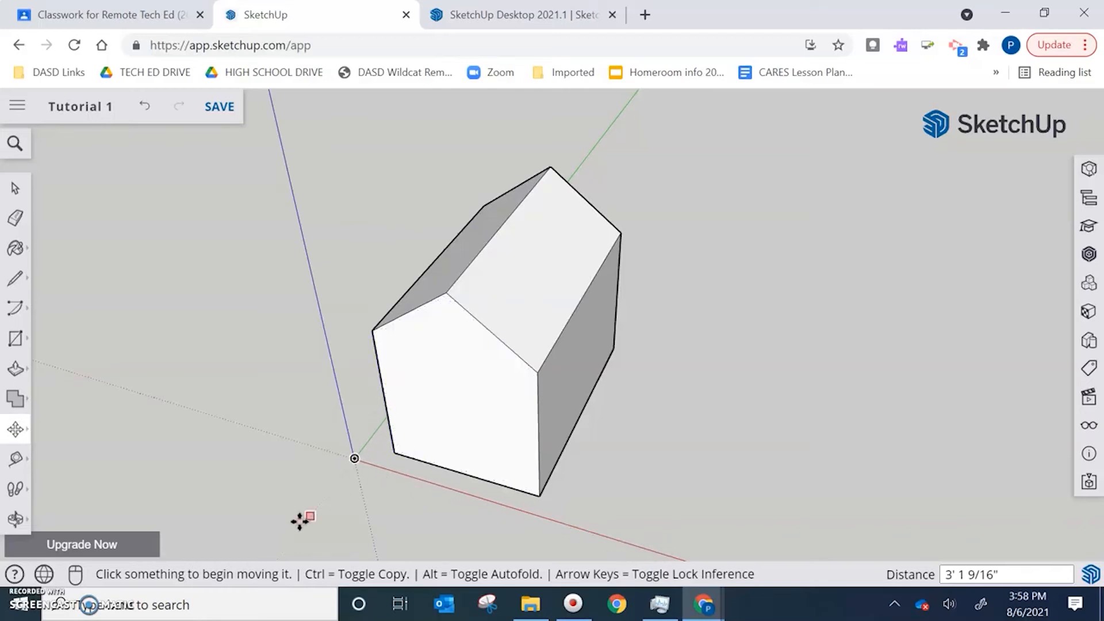
key(o)
drag(486, 353, 407, 352)
key(m)
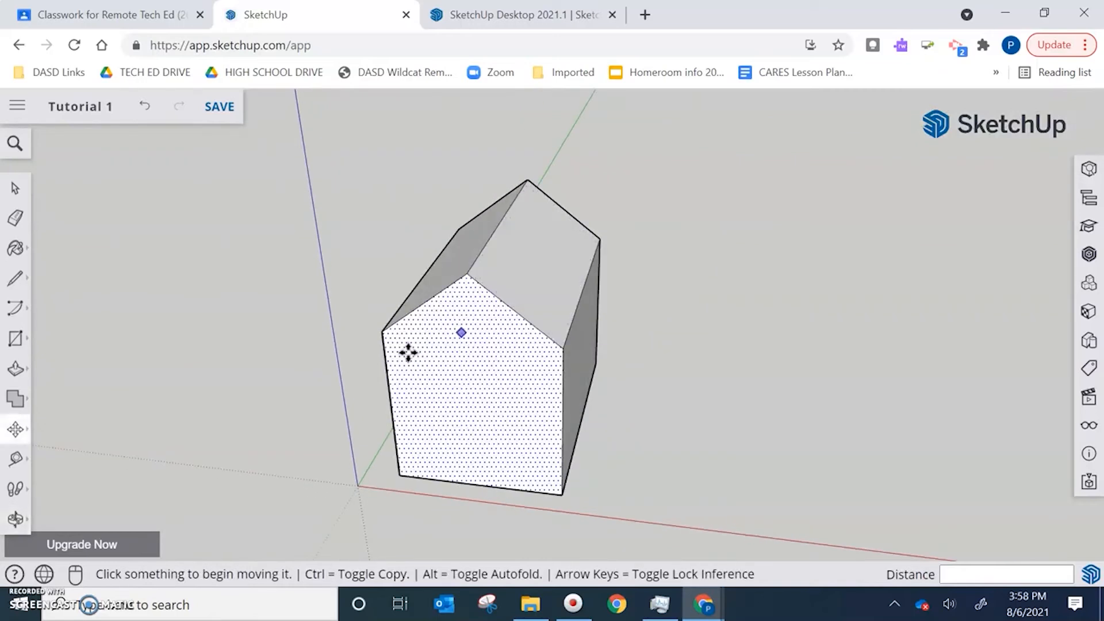
click(15, 278)
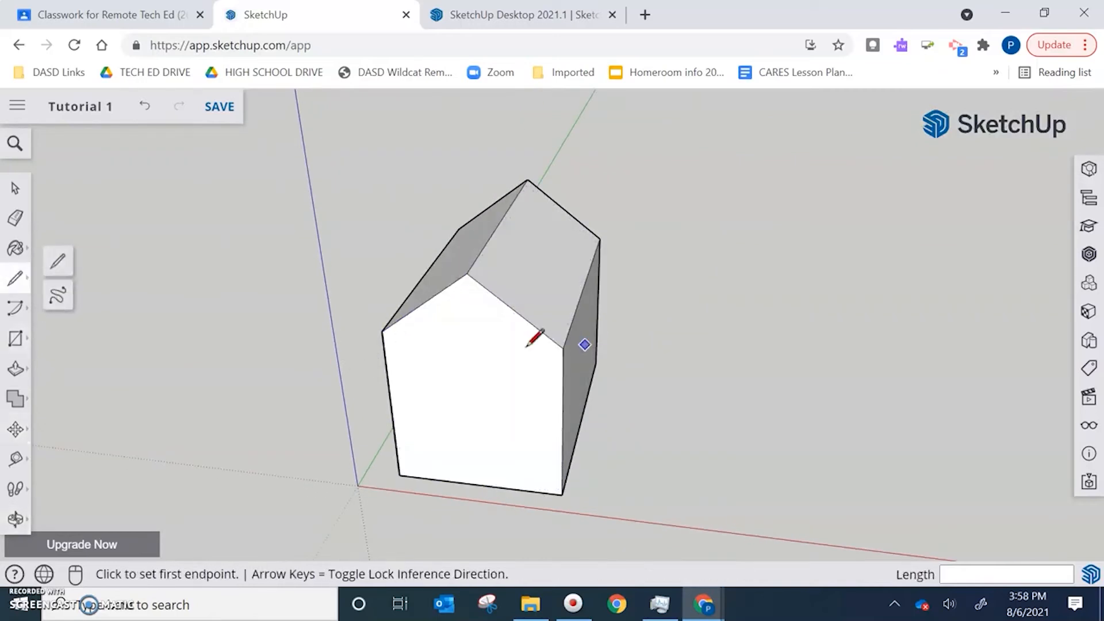
click(669, 391)
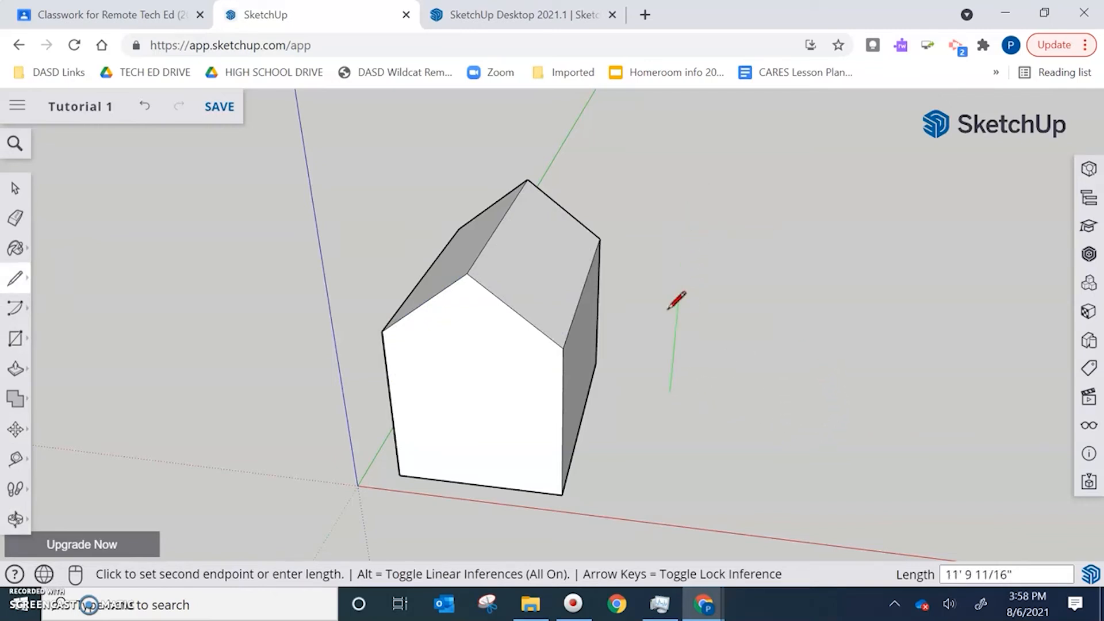
middle_drag(673, 380, 729, 305)
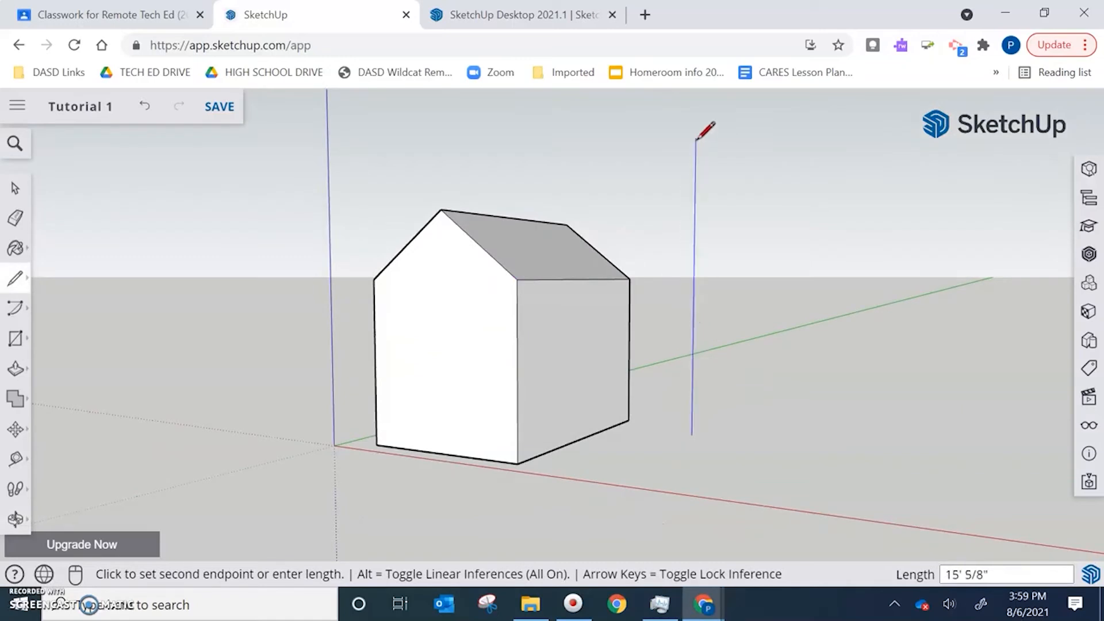
key(Escape)
- Place a vertical Tape Measure guide on the gable wall, 1' inward from the corner edge shared with the long side wall
middle_drag(646, 282, 777, 454)
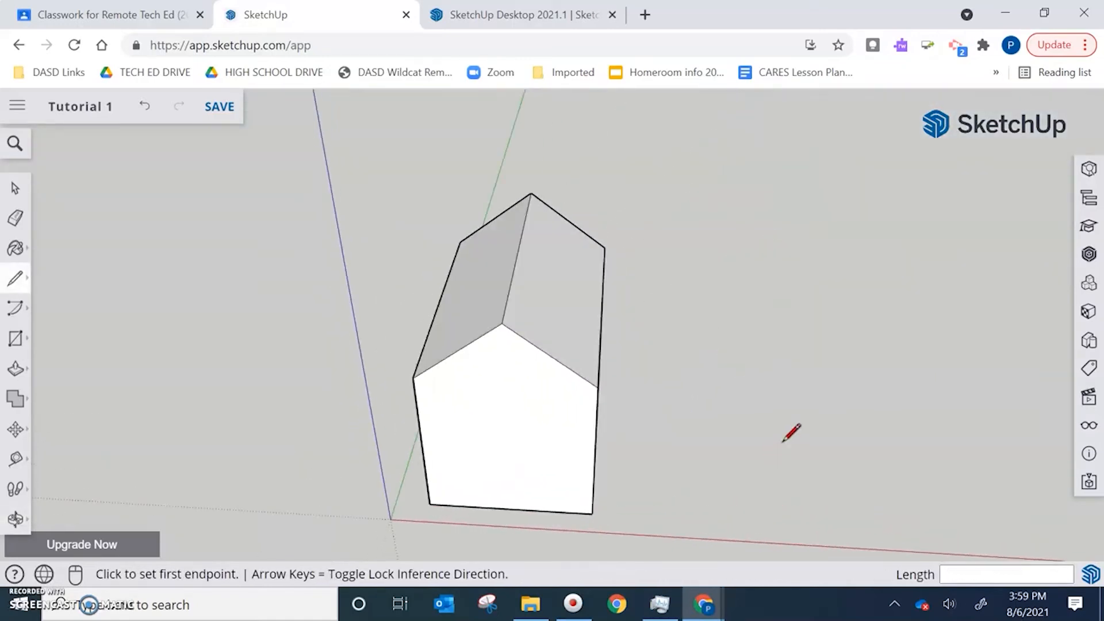
middle_drag(540, 306, 364, 234)
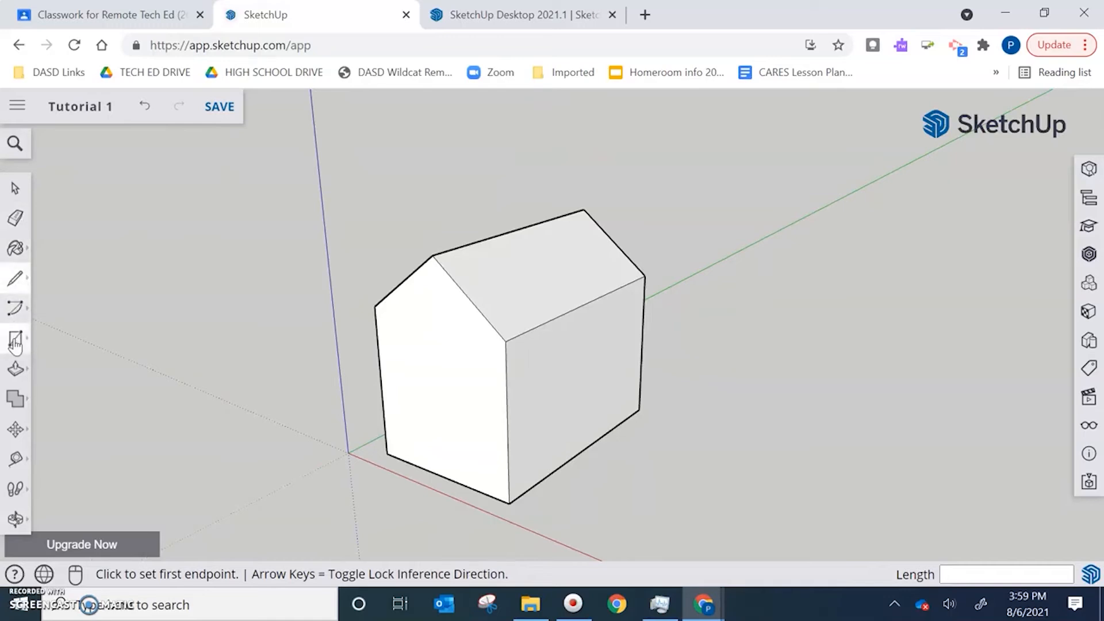
click(25, 459)
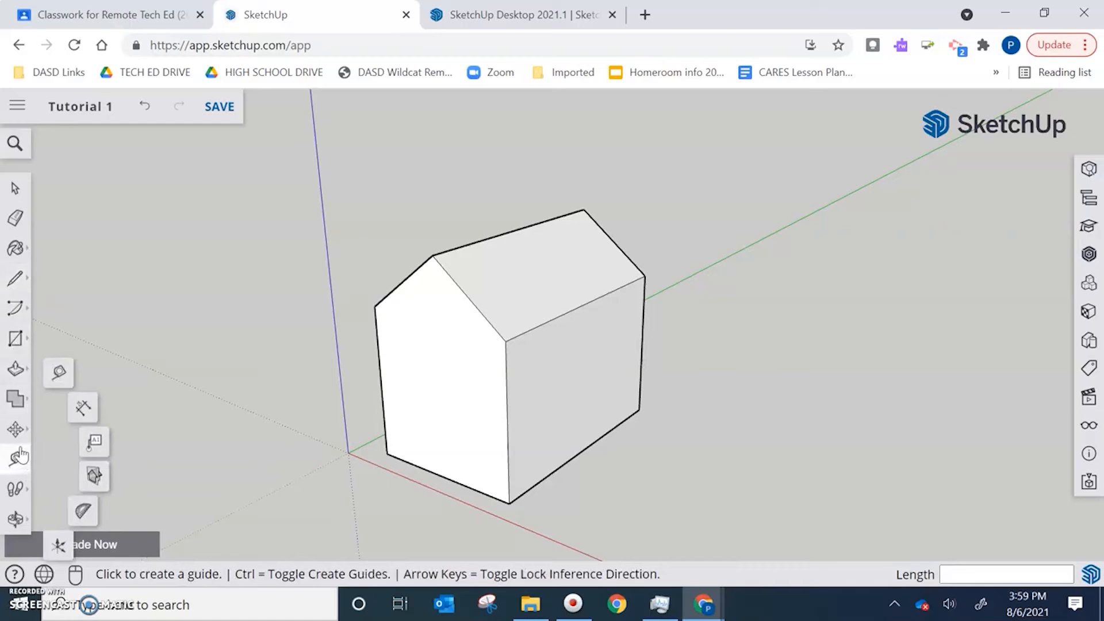
click(60, 375)
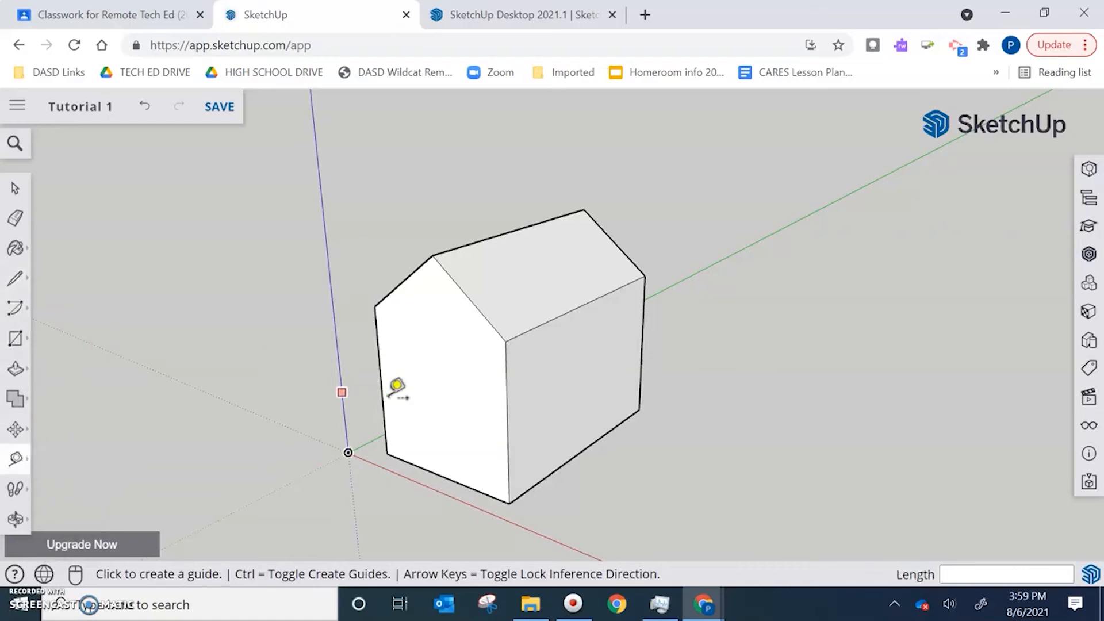
click(508, 385)
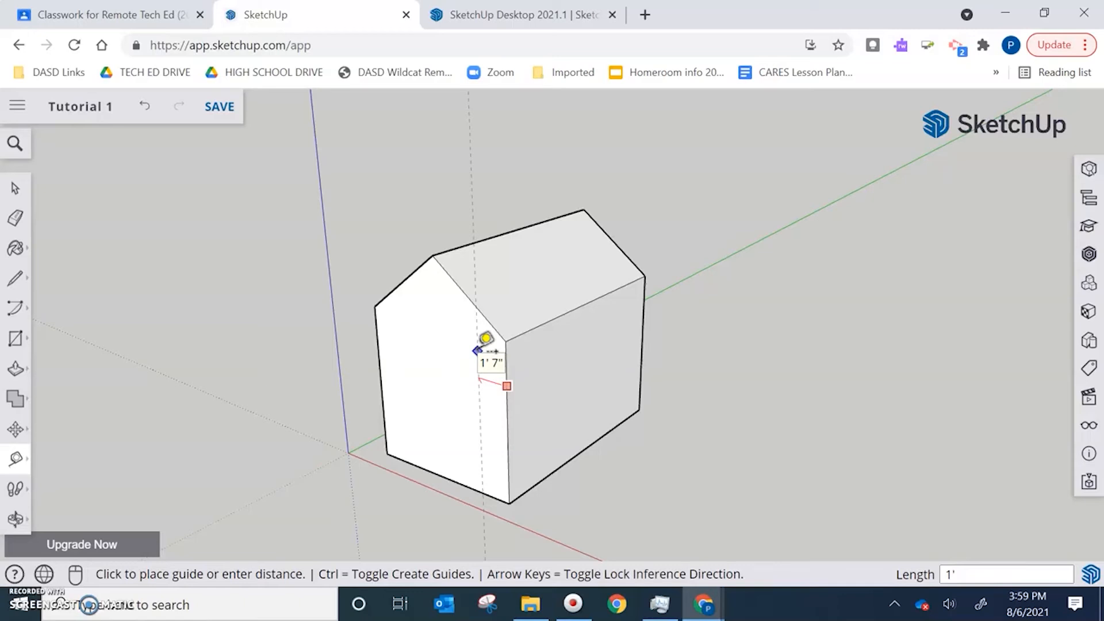
key(Return)
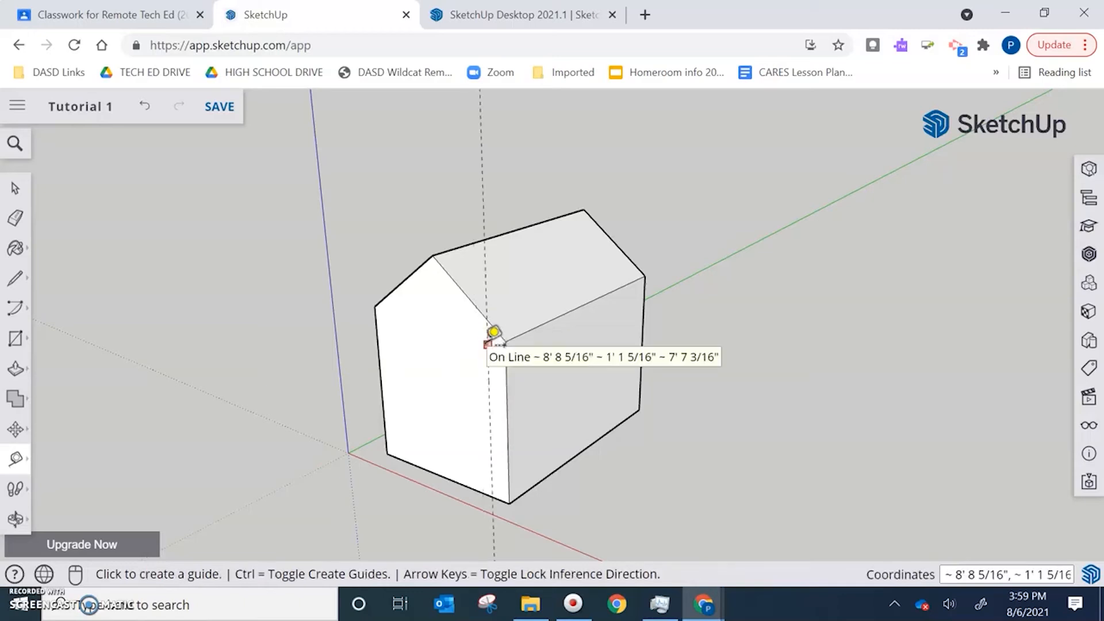
- Try to place a second vertical guide 2' from the first guide on the gable wall
click(488, 343)
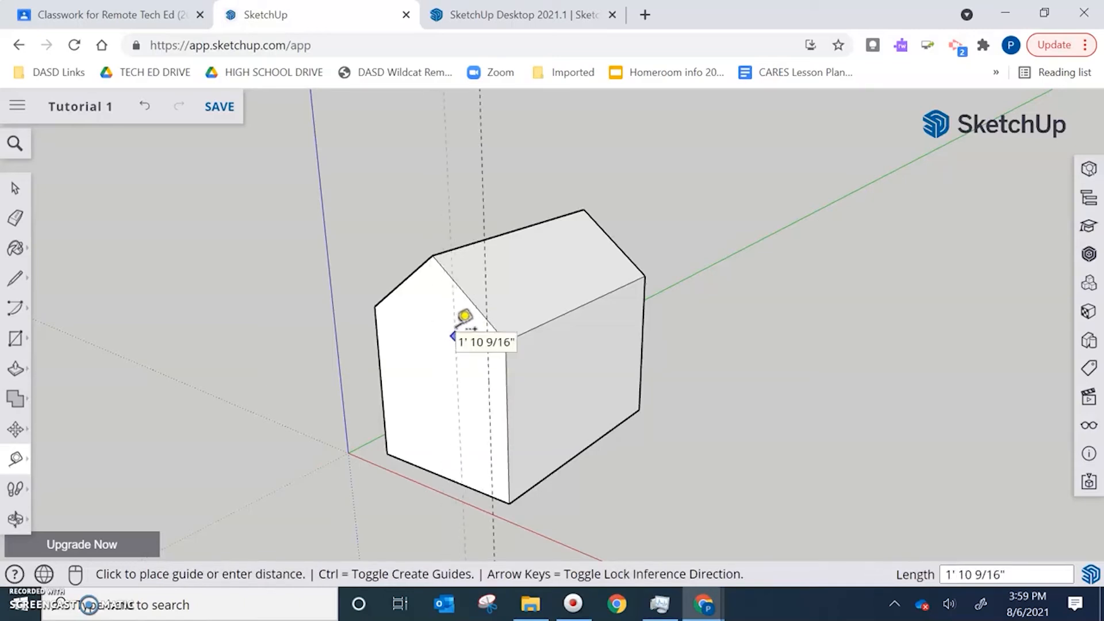
text(2')
key(Return)
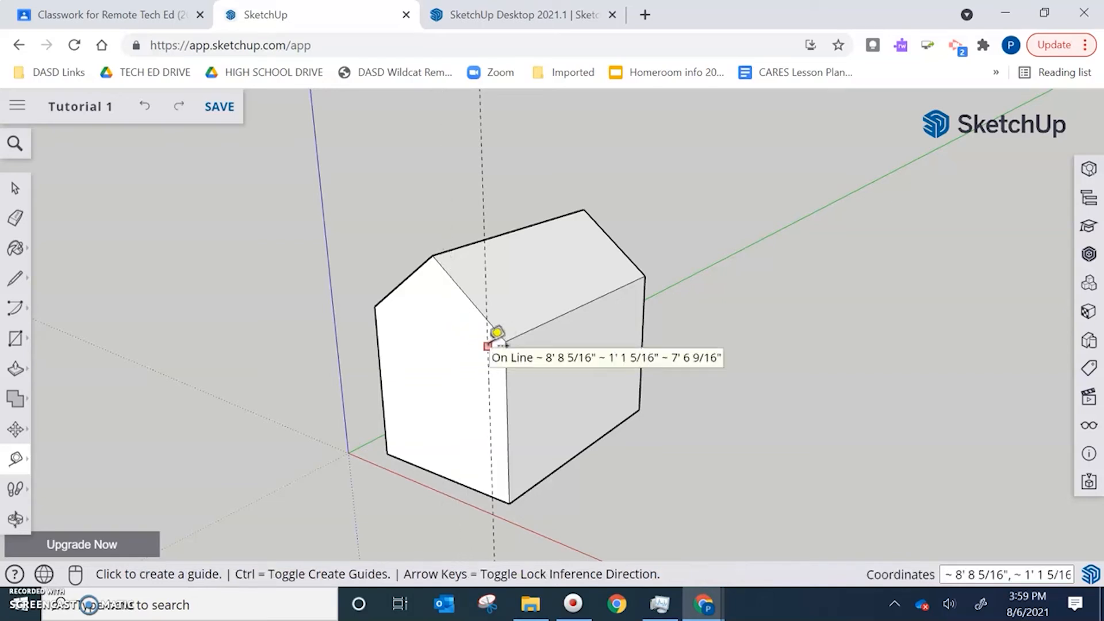
click(458, 336)
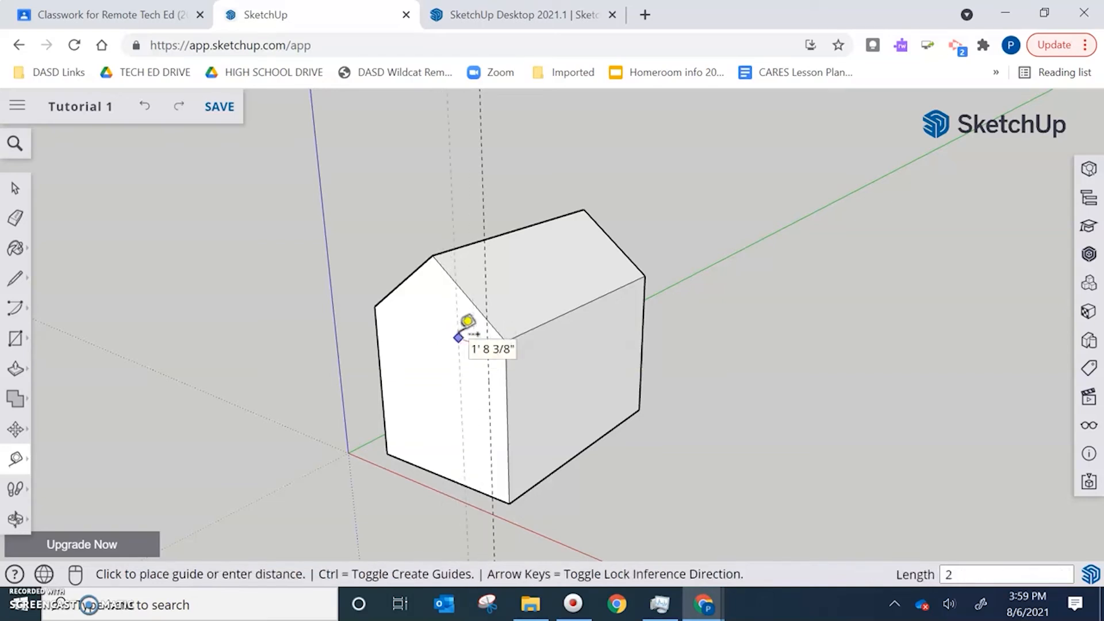
text(2)
key(Return)
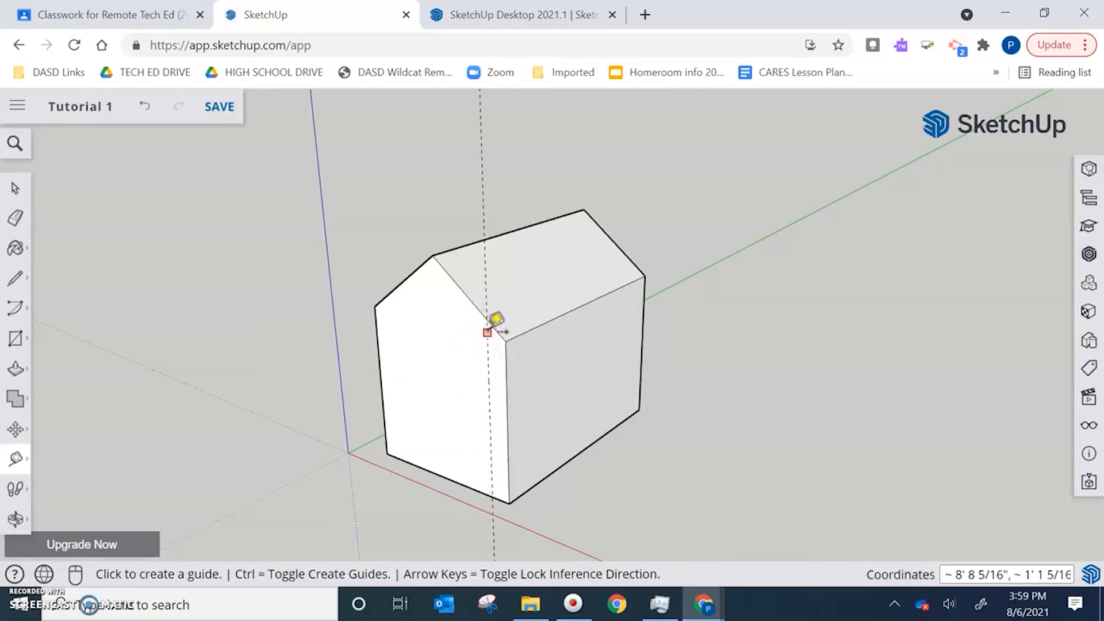
click(487, 332)
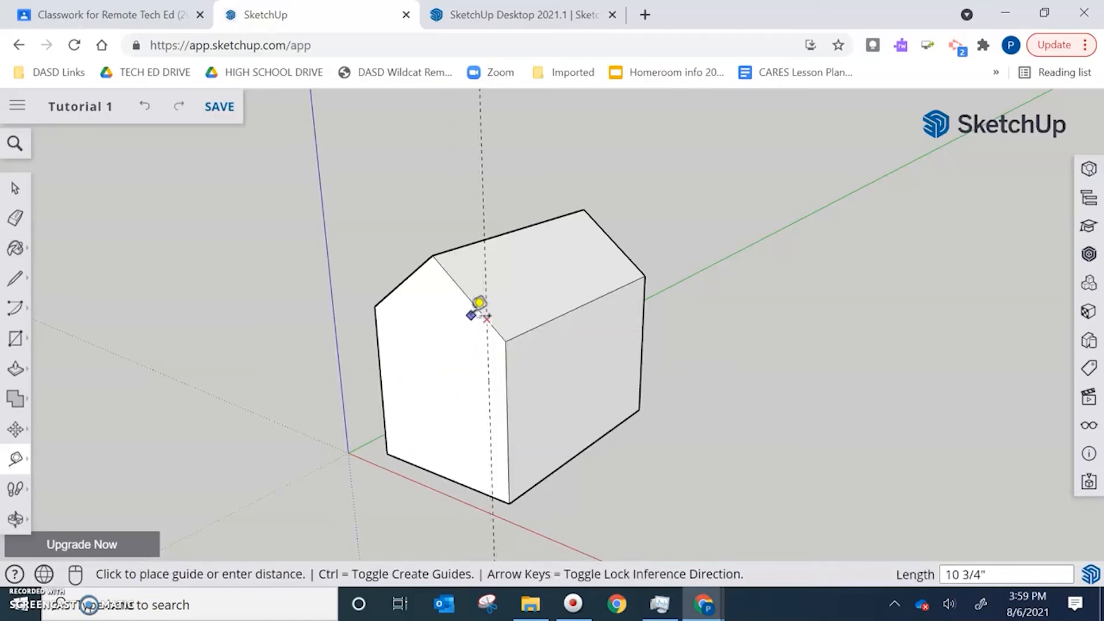
key(Escape)
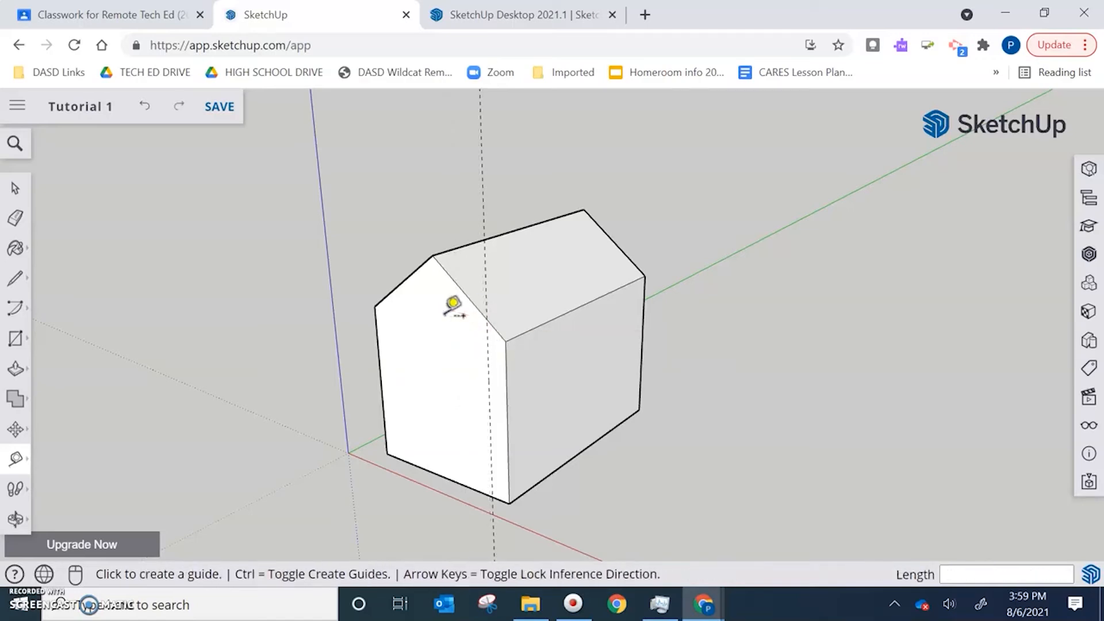
- Place a second vertical guide on the gable wall, parallel to the first and closer to the roof peak
click(493, 343)
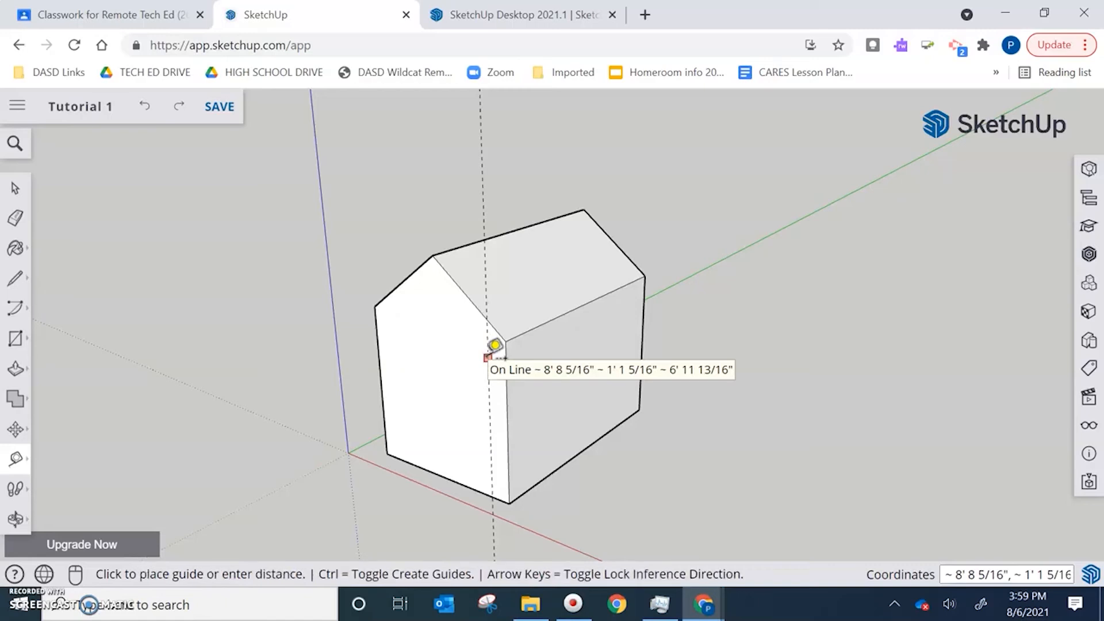
click(454, 341)
- Draw the chimney profile between the guides: about 2' 6 7/16" up from the sloping gable edge, across, and back down to the roof edge
middle_drag(468, 303, 536, 288)
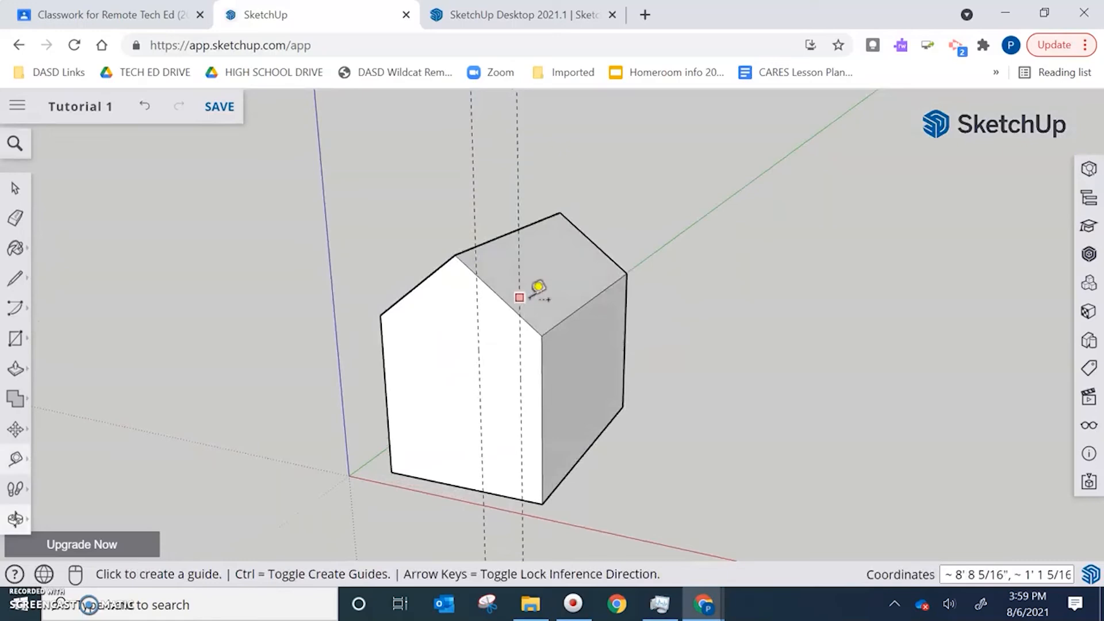
click(22, 285)
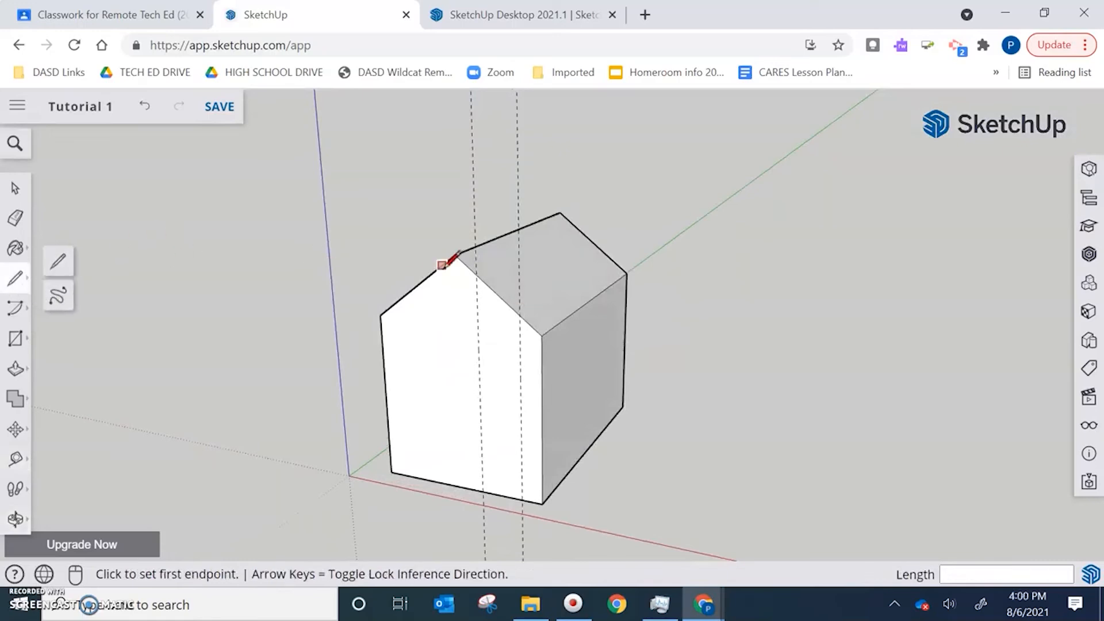
click(476, 274)
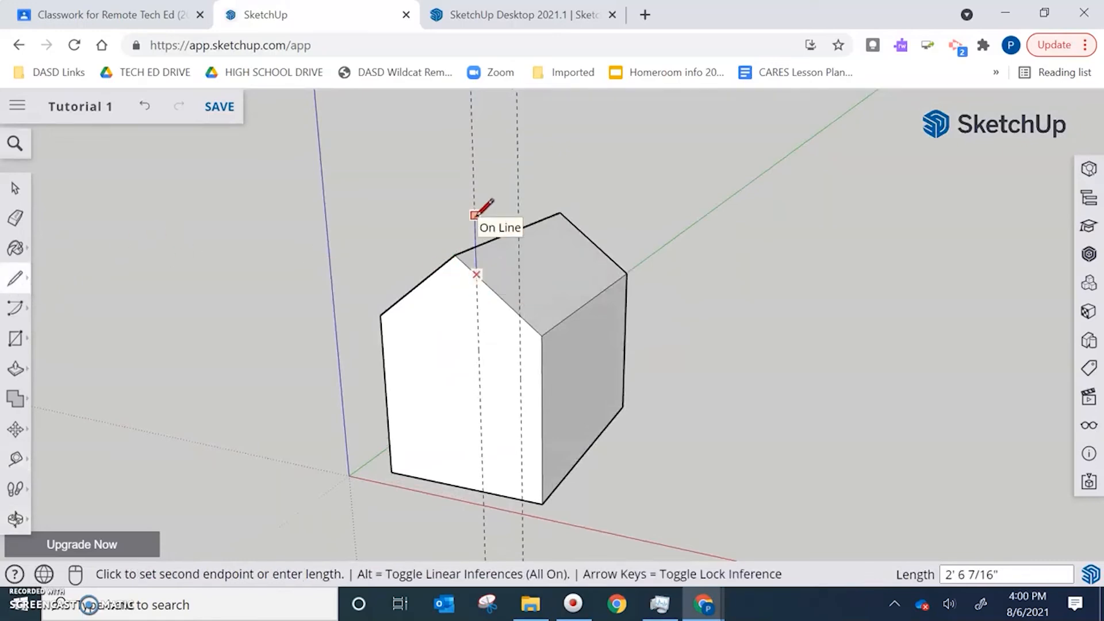
click(474, 216)
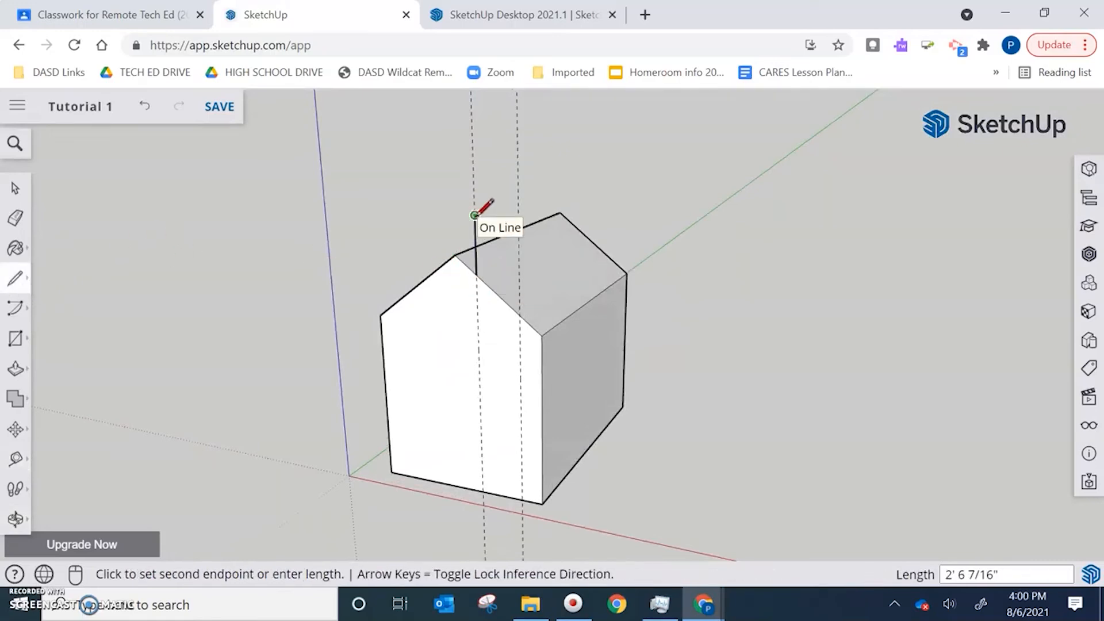
click(517, 217)
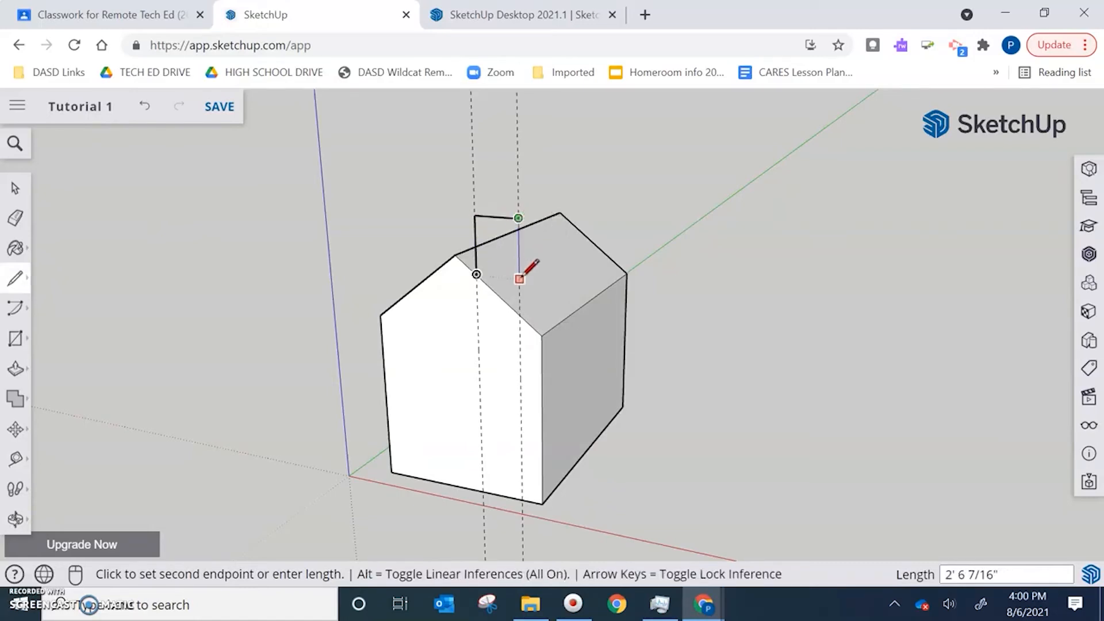
click(526, 315)
- Push/Pull the chimney profile back over the roof by about 2' 7/8"
mouse_move(547, 261)
middle_down()
mouse_move(329, 260)
mouse_move(365, 246)
middle_up()
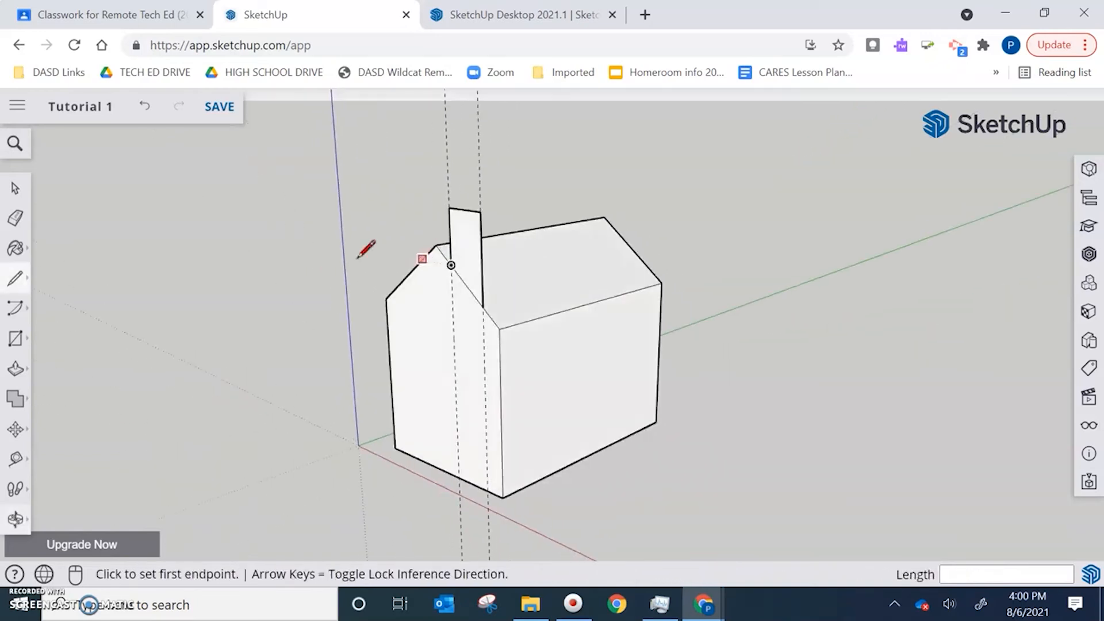
click(17, 370)
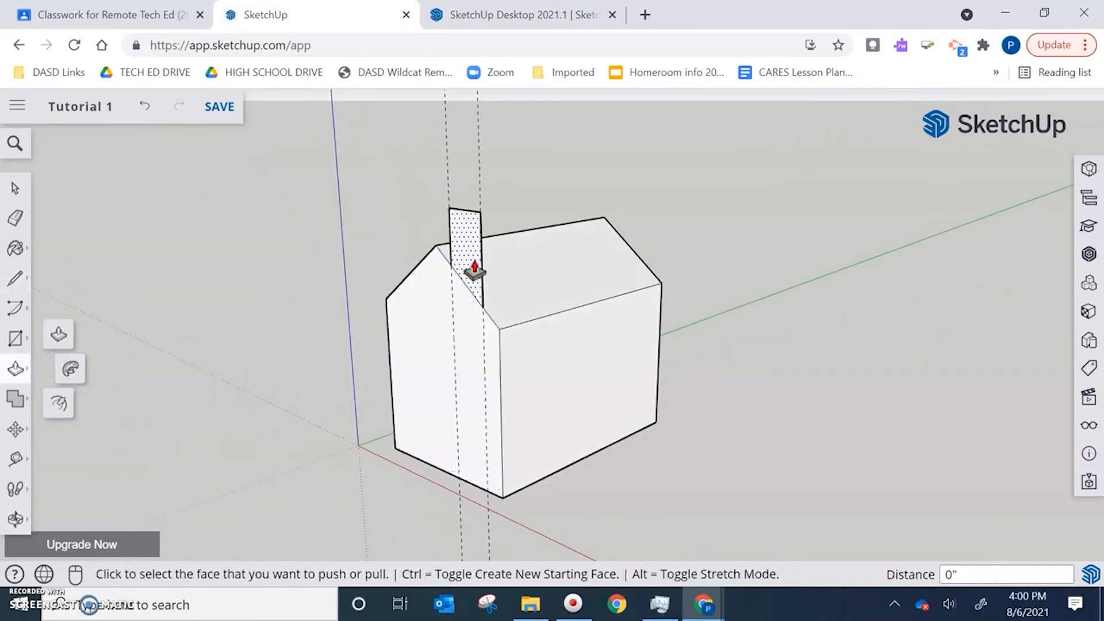
drag(474, 270, 500, 260)
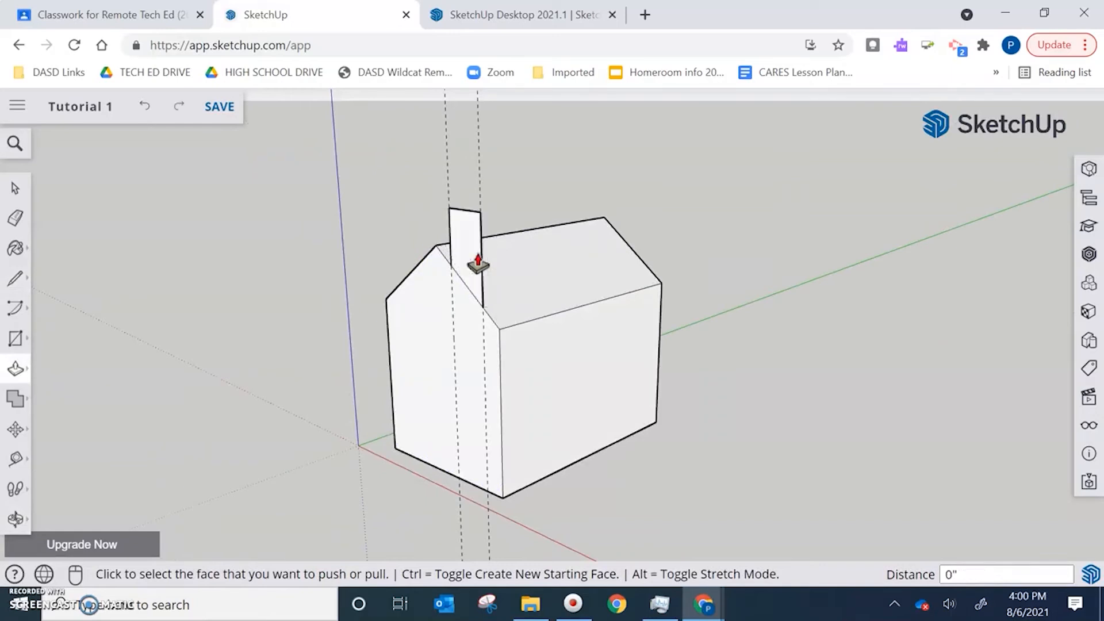
click(477, 261)
click(505, 254)
middle_drag(584, 256, 356, 262)
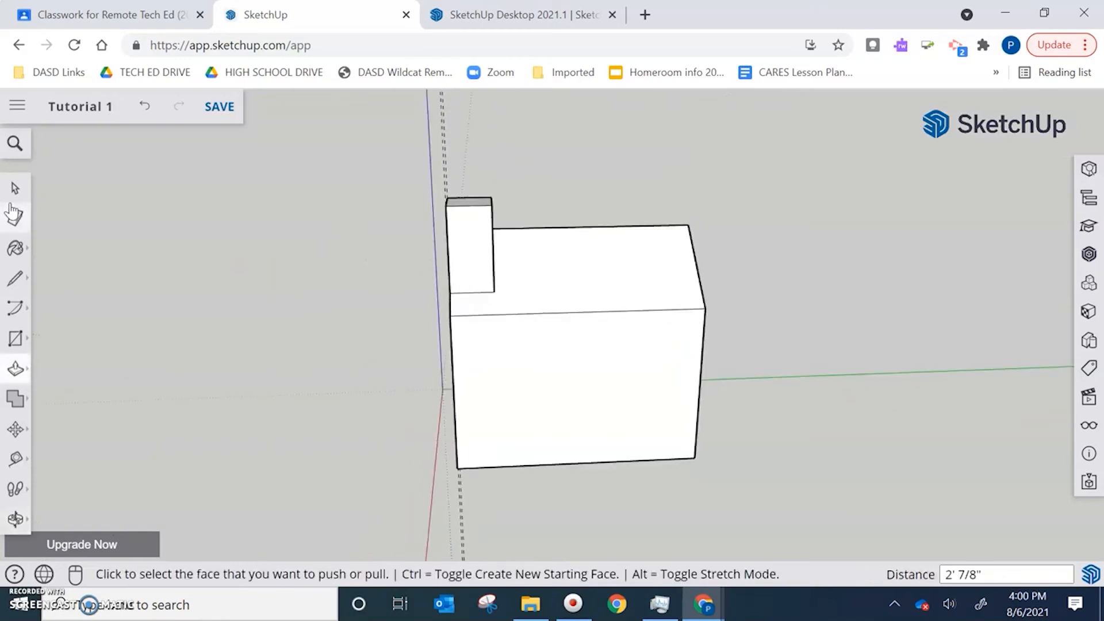
- Bring the long side wall into view and save the model
click(15, 192)
middle_drag(189, 244, 645, 337)
scroll(575, 446, up, 1)
scroll(574, 446, down, 1)
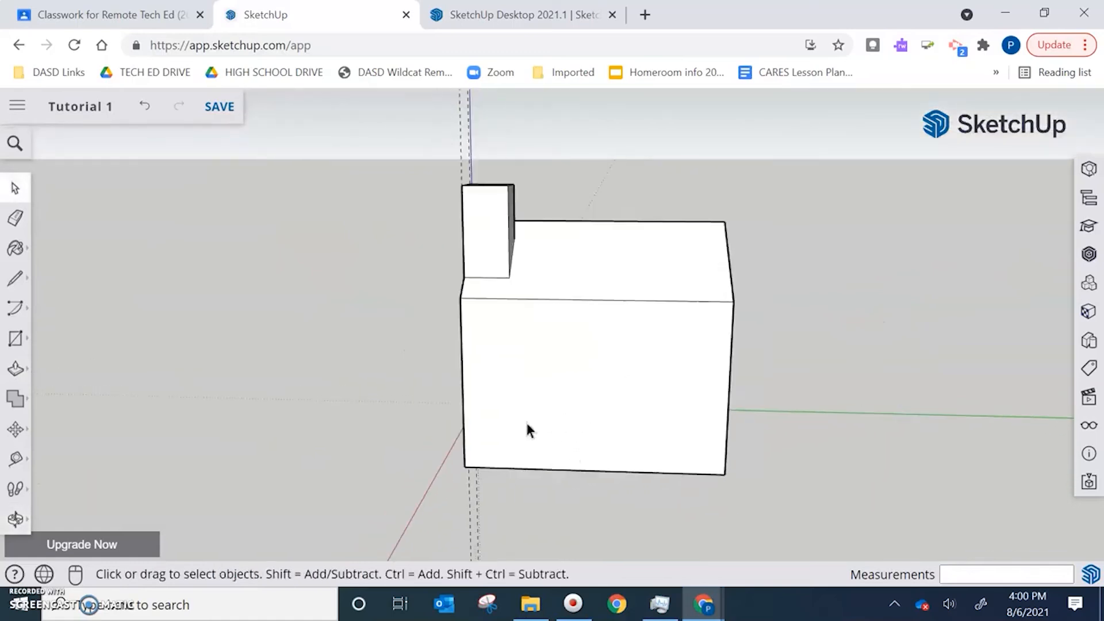
click(220, 111)
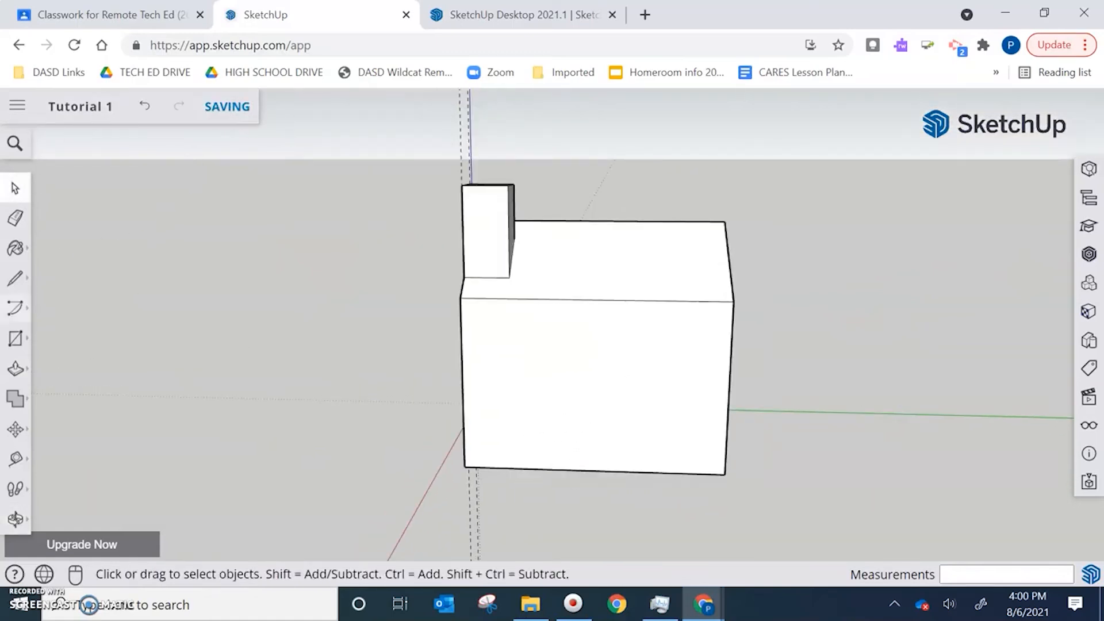
- Place a vertical Tape Measure guide through the midpoint of the long side wall's bottom edge
click(22, 338)
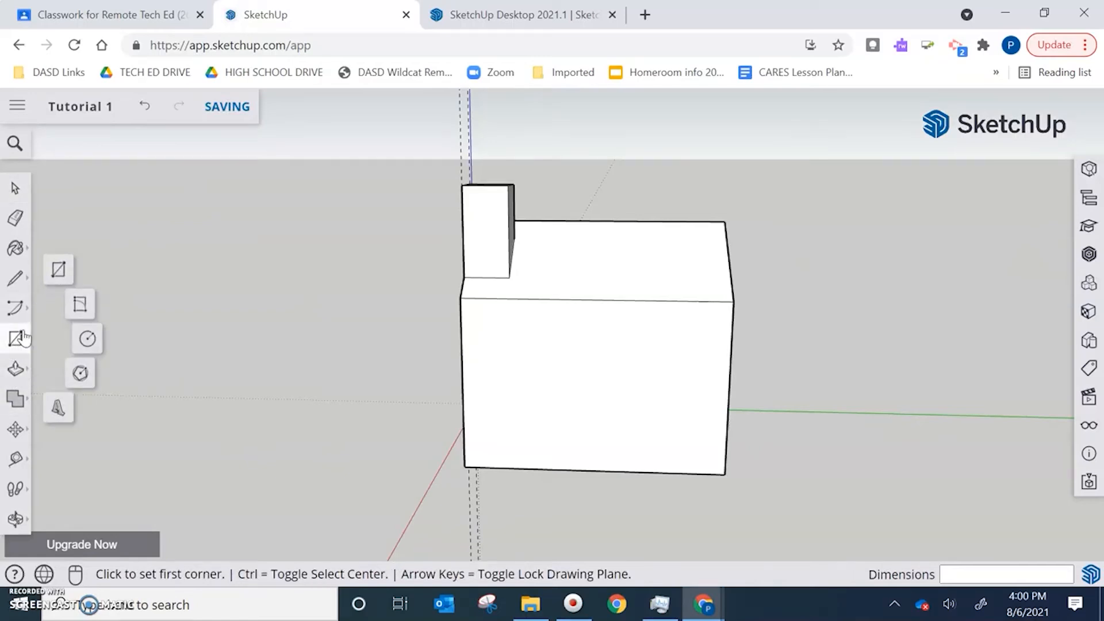
click(15, 463)
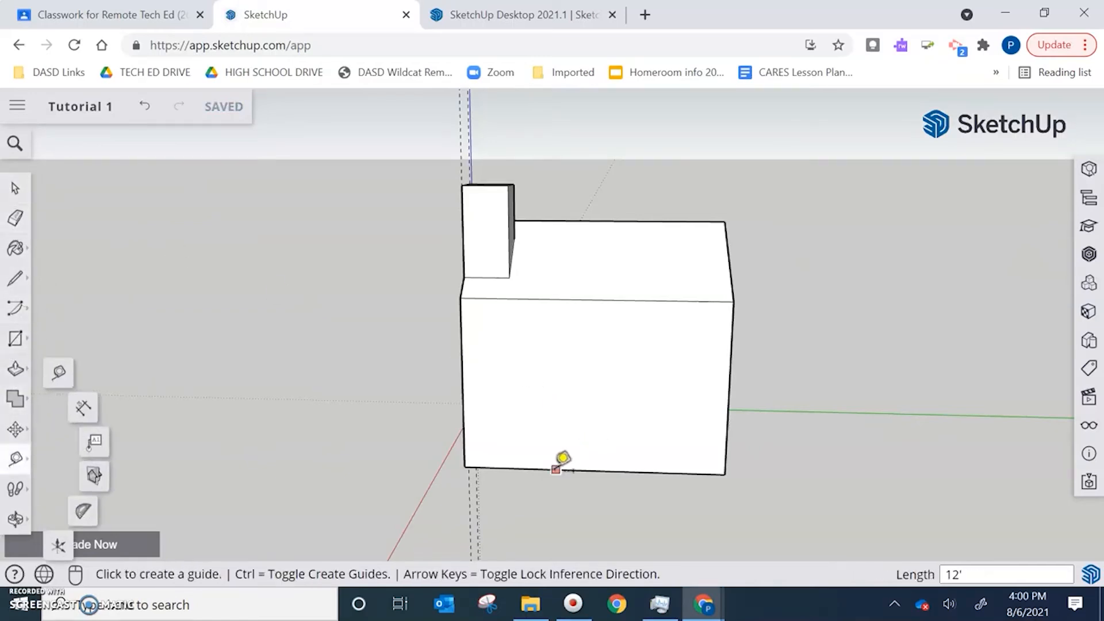
click(463, 422)
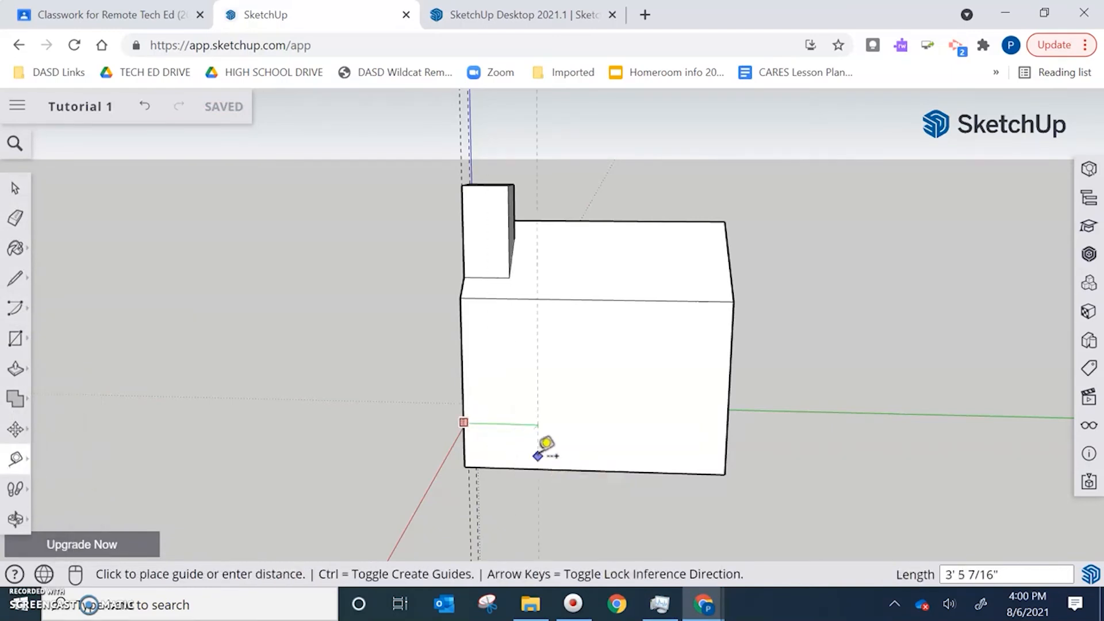
click(593, 470)
- Place vertical guides 1' to either side of the wall's center guide and a horizontal guide 4' above the wall's base
click(594, 410)
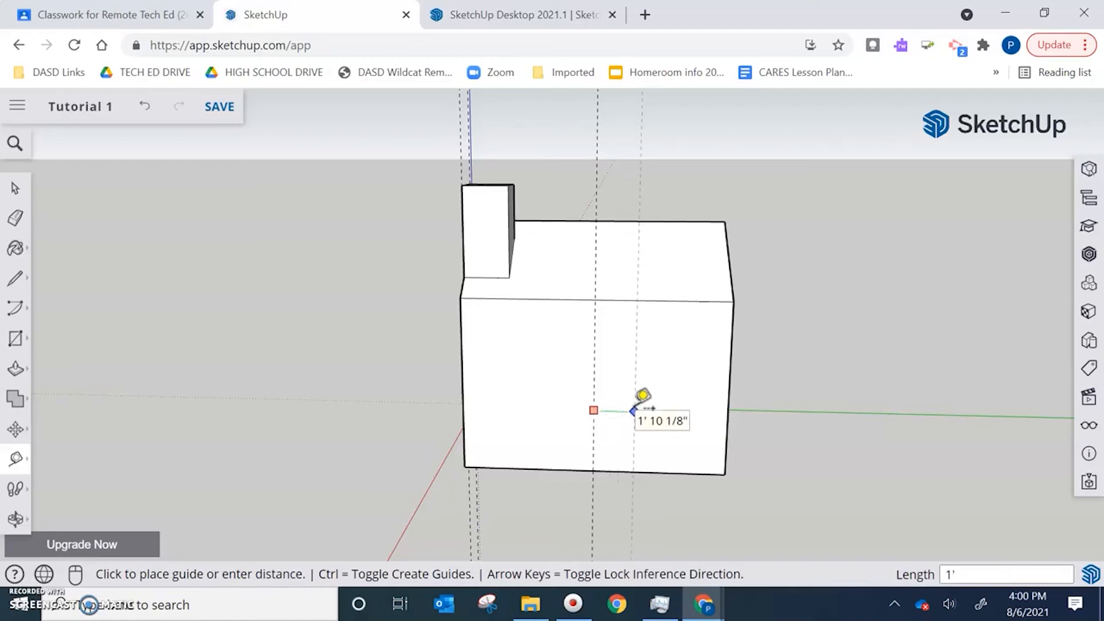
key(Return)
click(593, 410)
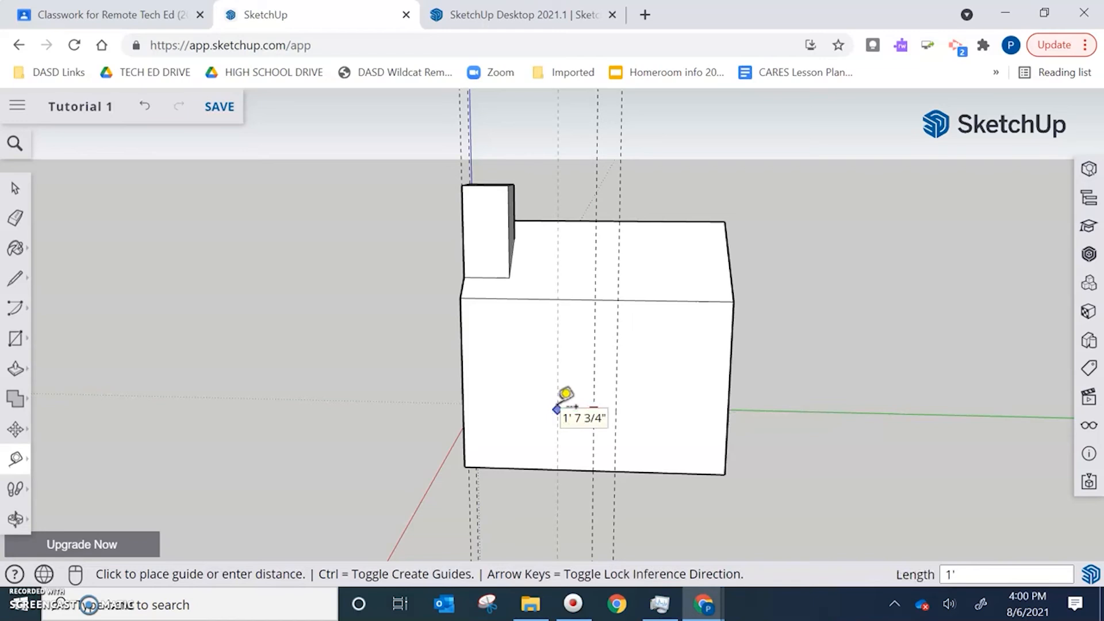
click(572, 402)
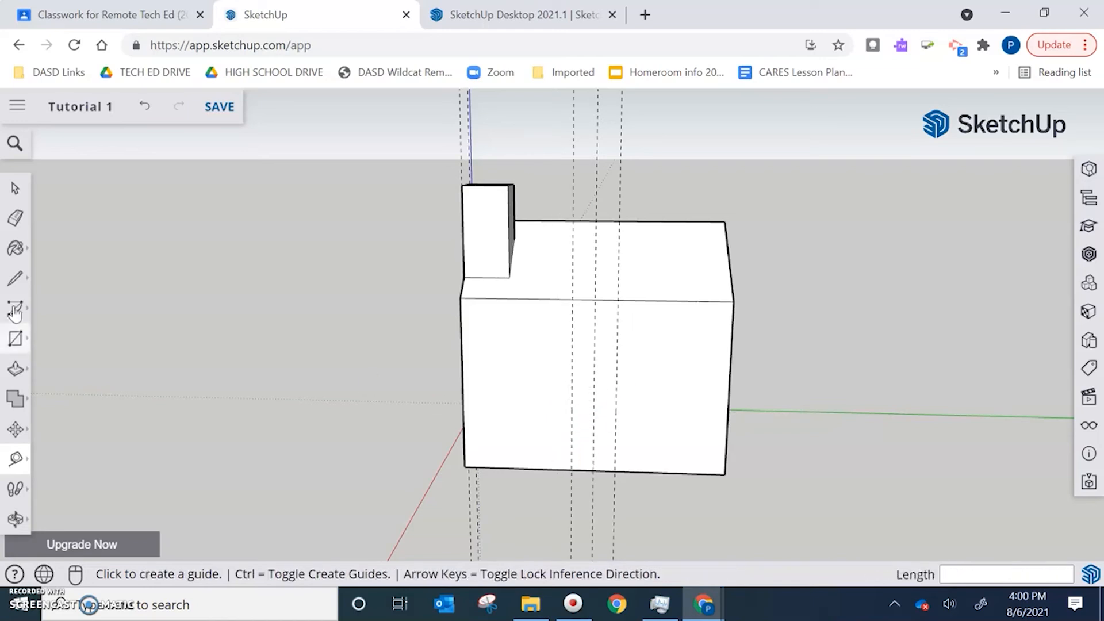
click(570, 469)
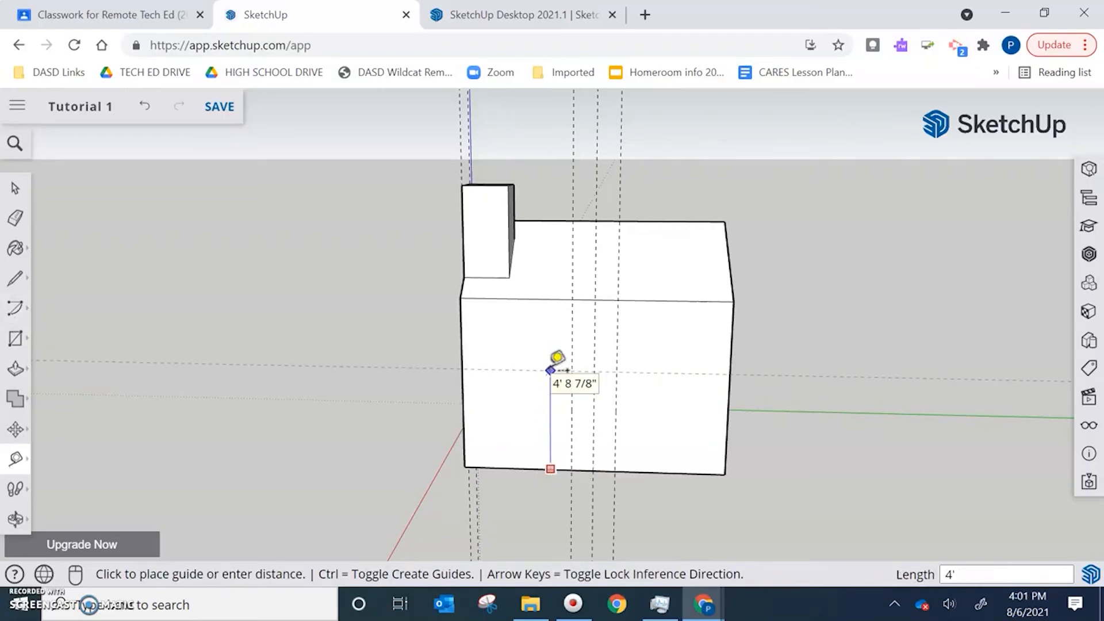
key(Return)
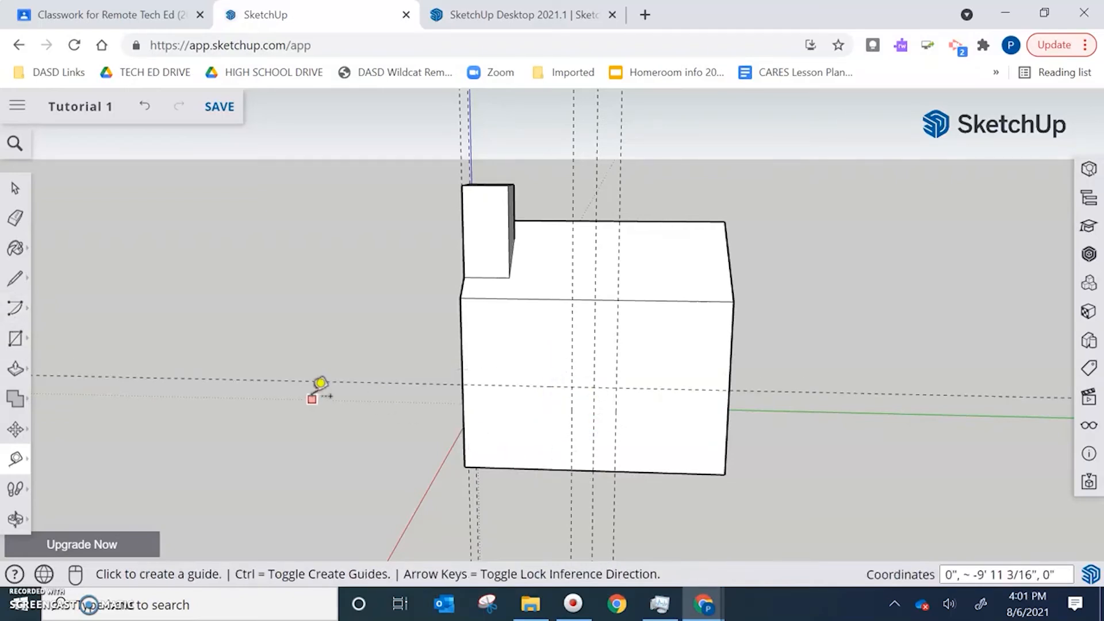
- Draw a 2' by 4' door rectangle from the wall's bottom edge to the guide intersection
click(17, 340)
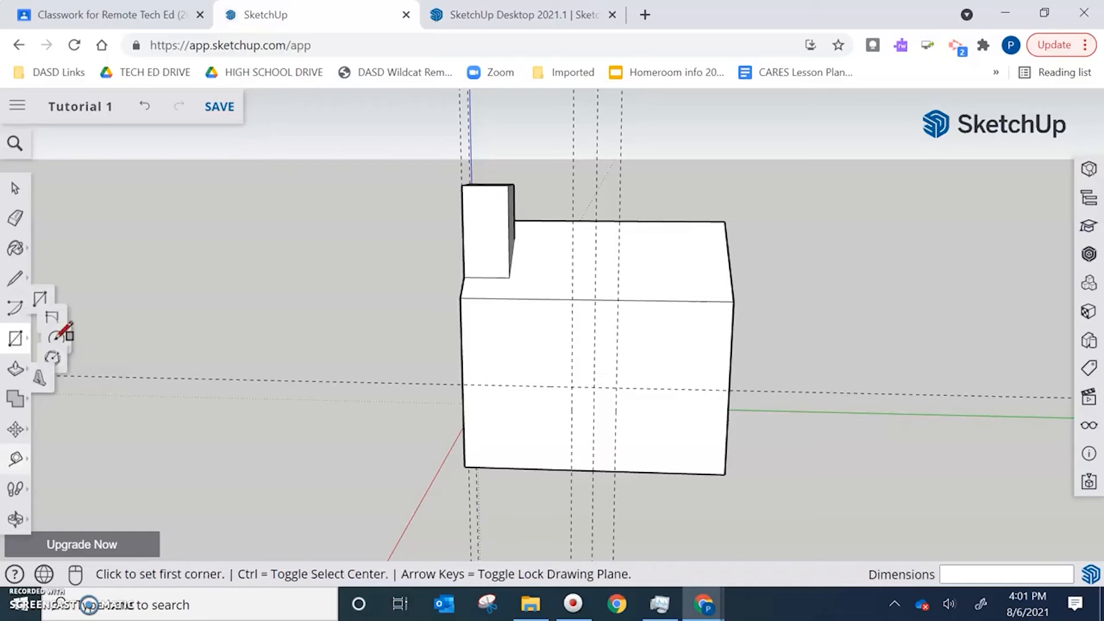
click(572, 470)
click(616, 388)
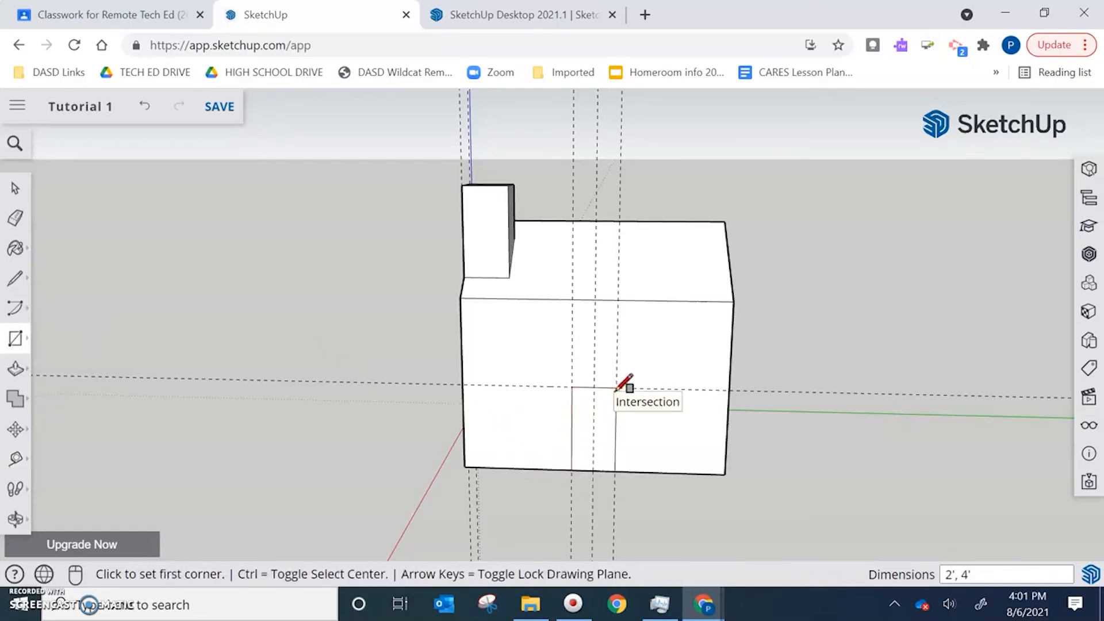
click(15, 188)
- Push the door face about 5 9/16" into the long side wall
middle_drag(663, 412, 547, 356)
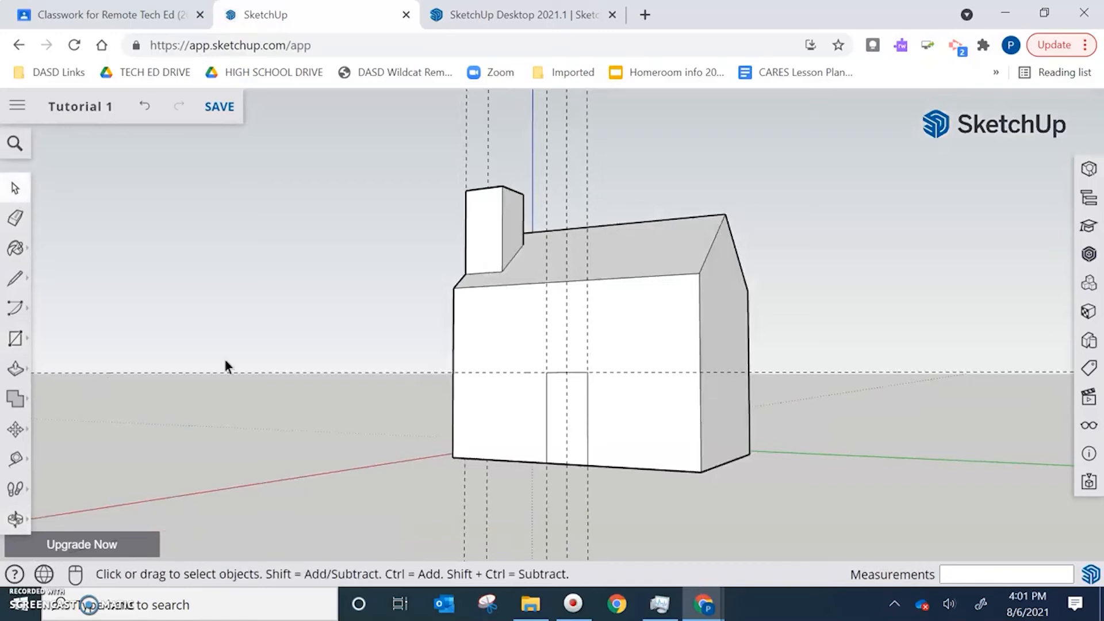
click(16, 368)
click(569, 409)
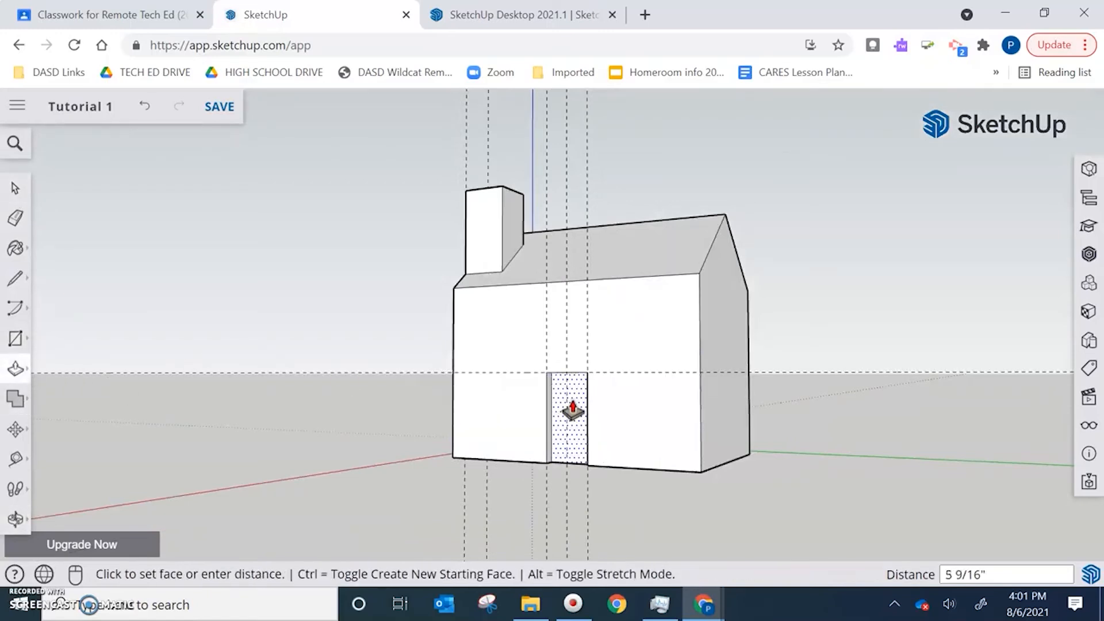
click(572, 409)
click(15, 188)
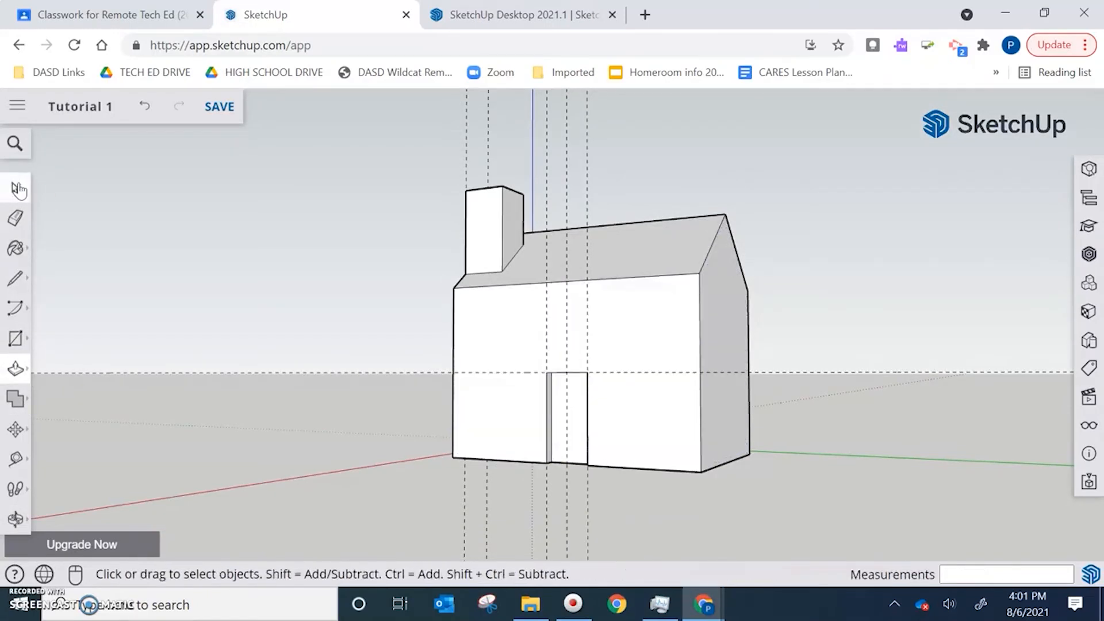
- Delete the vertical guides around the door and along the chimney, keeping the horizontal door-height guide
middle_drag(425, 281, 507, 349)
middle_drag(749, 480, 584, 408)
scroll(584, 409, up, 3)
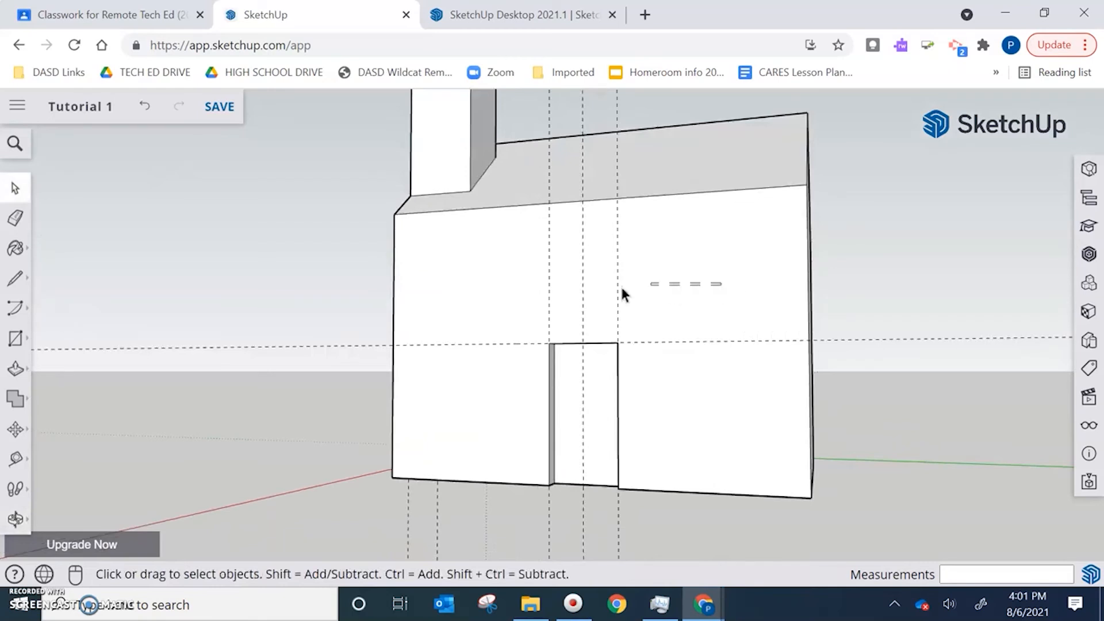
drag(468, 284, 467, 284)
middle_drag(549, 282, 914, 370)
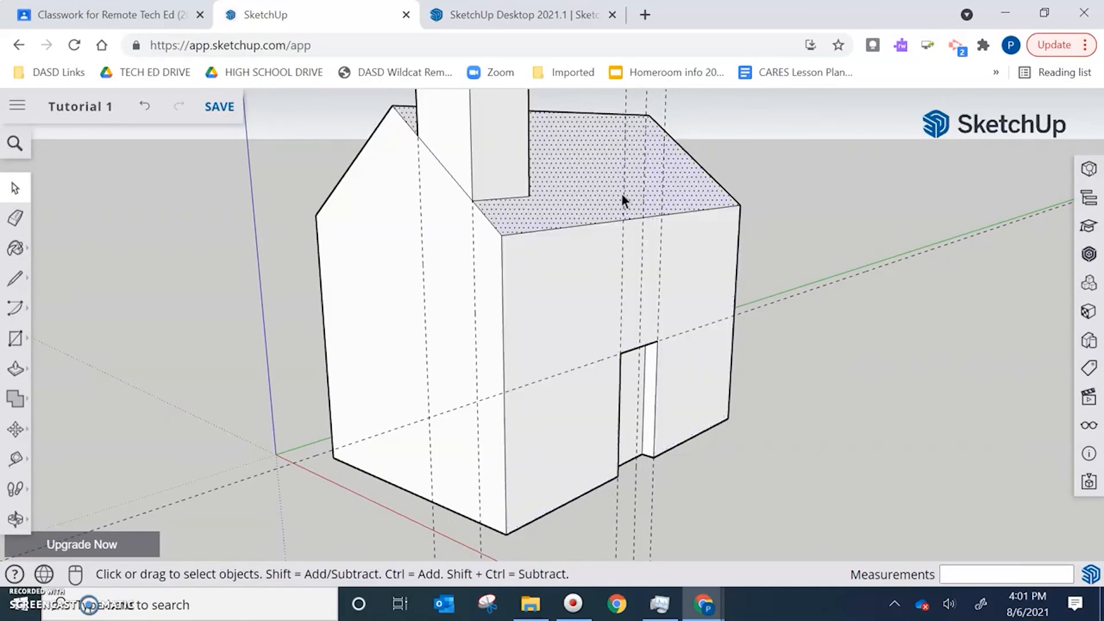
scroll(777, 309, down, 3)
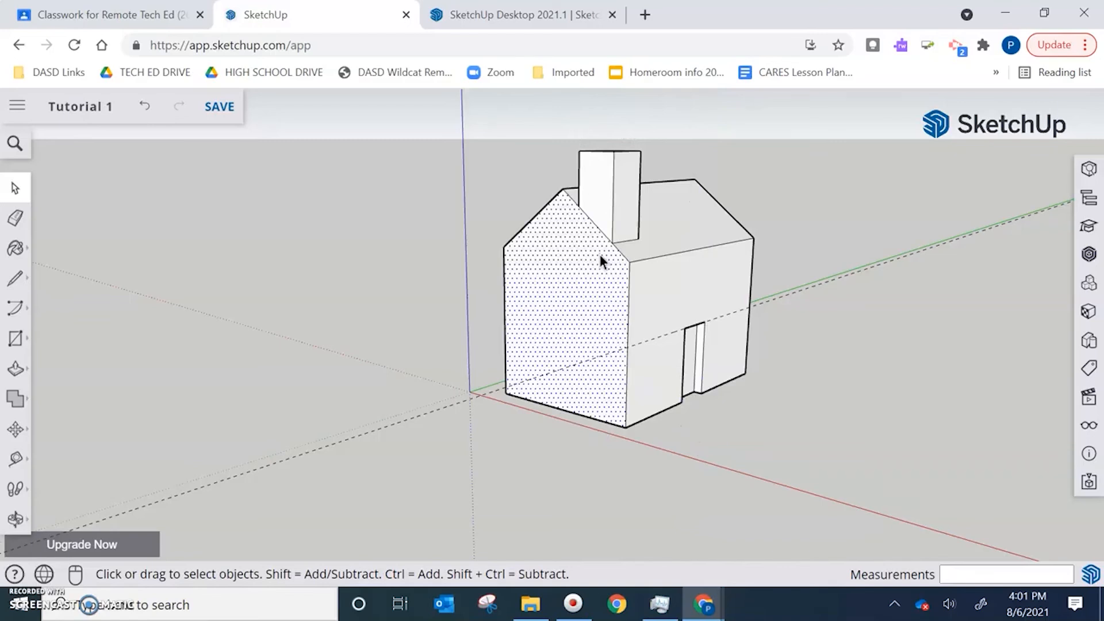
- Delete the gable wall face below the chimney to expose the house's interior, and undo the deletion
key(Delete)
middle_drag(698, 299, 768, 324)
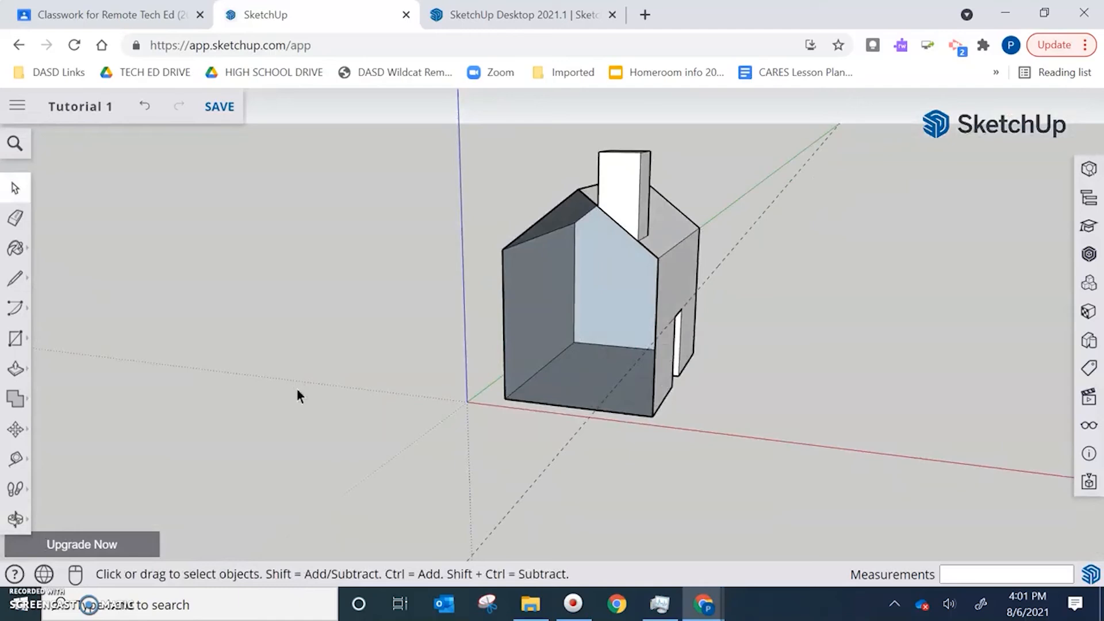
click(146, 110)
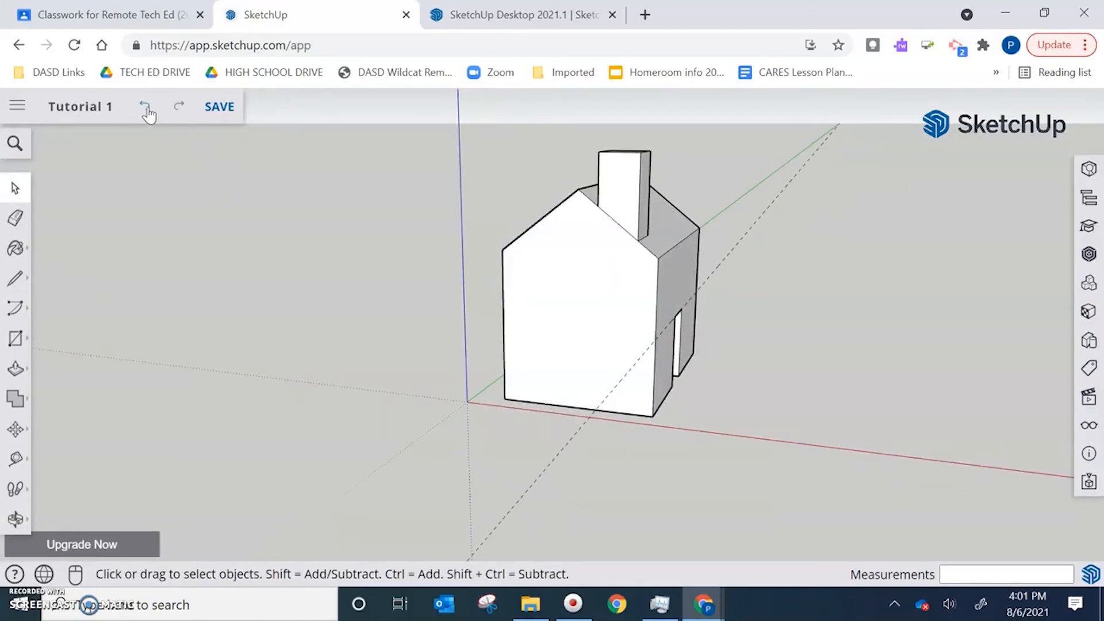
- Select all connected faces and edges of the house, make them a group, and clear the selection
middle_drag(760, 295, 470, 303)
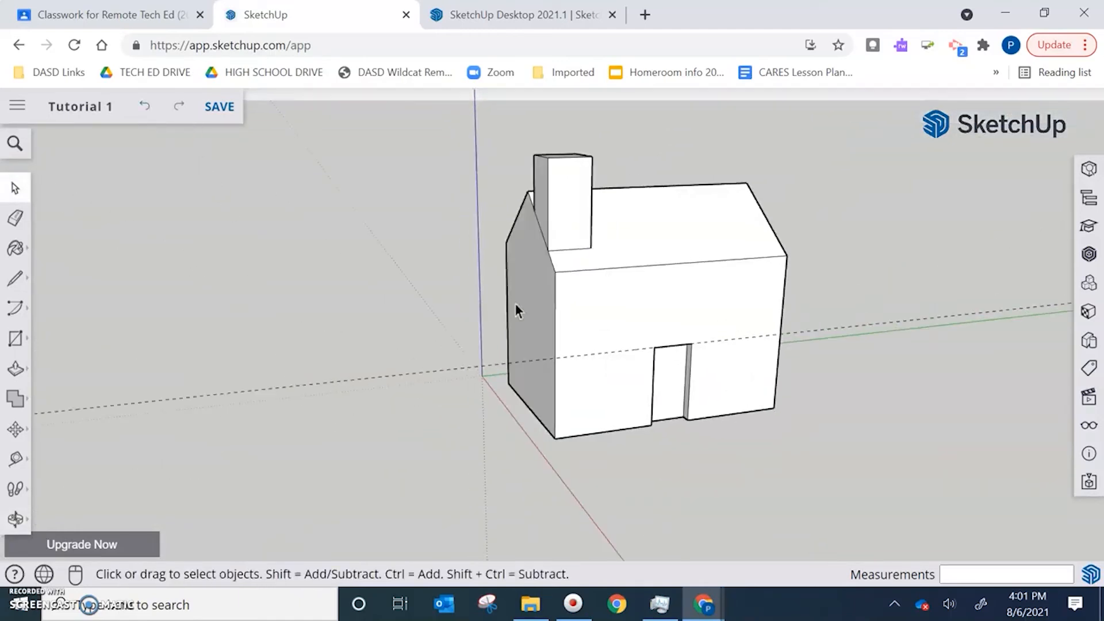
middle_drag(769, 345, 713, 310)
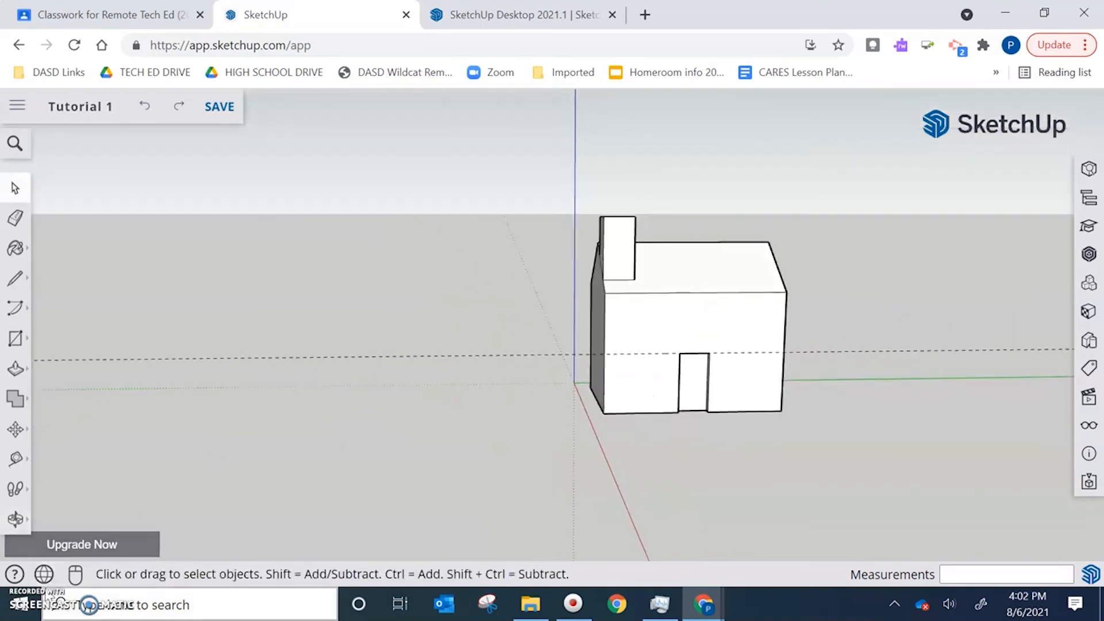
middle_drag(567, 203, 730, 252)
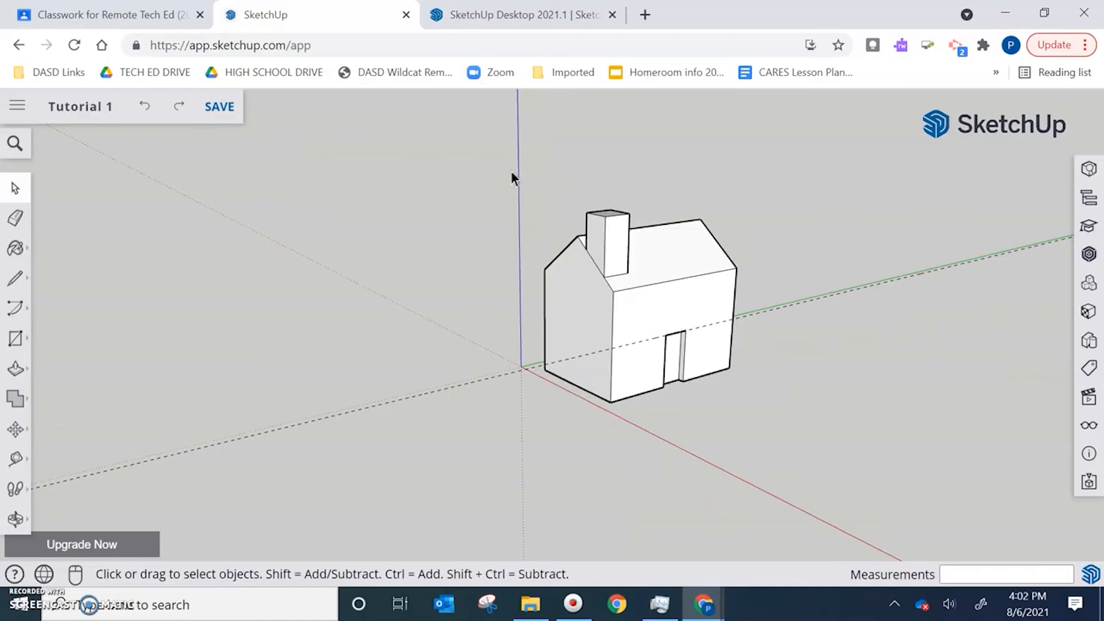
drag(510, 171, 791, 451)
drag(486, 156, 815, 458)
click(816, 430)
triple_click(692, 309)
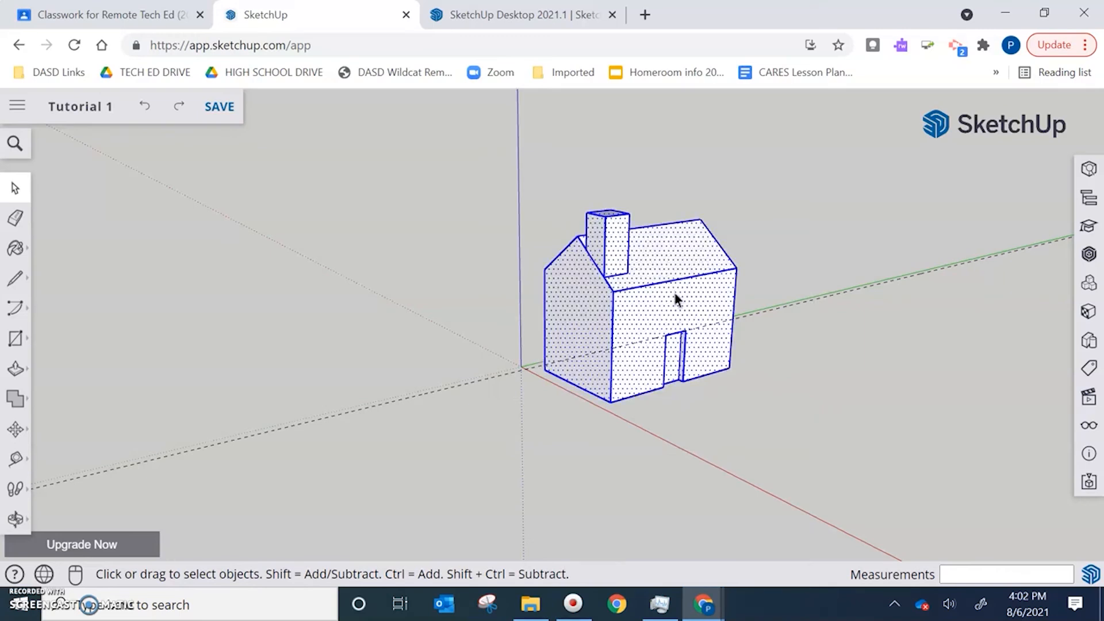
right_click(677, 298)
click(728, 382)
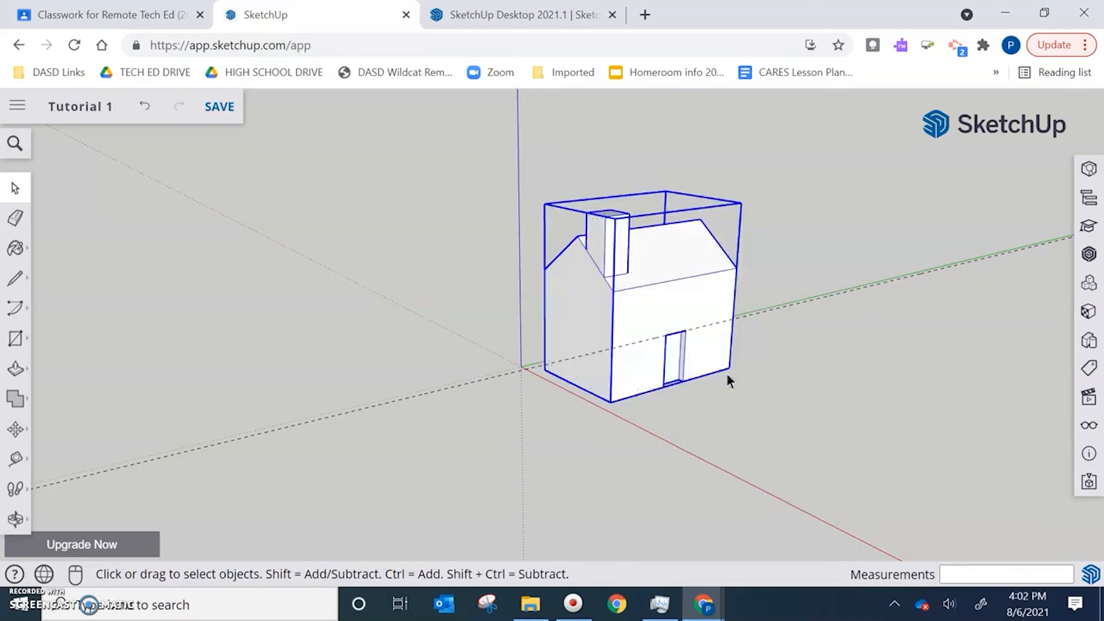
click(856, 364)
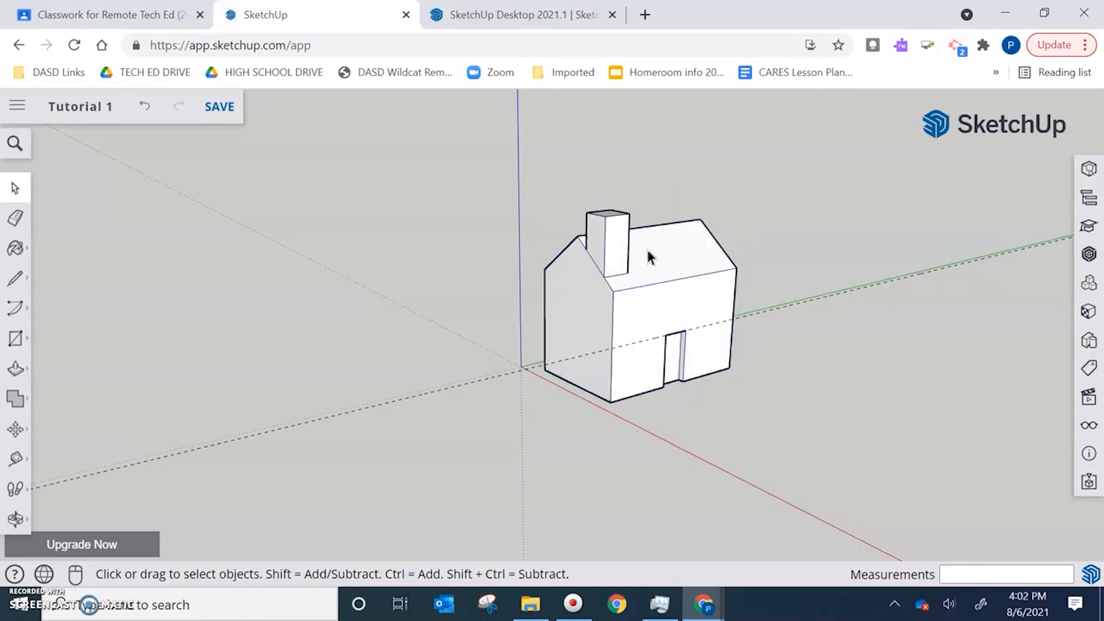
- Place a horizontal guide 6" above the bottom edge of the house's long wall with the door
scroll(700, 384, up, 4)
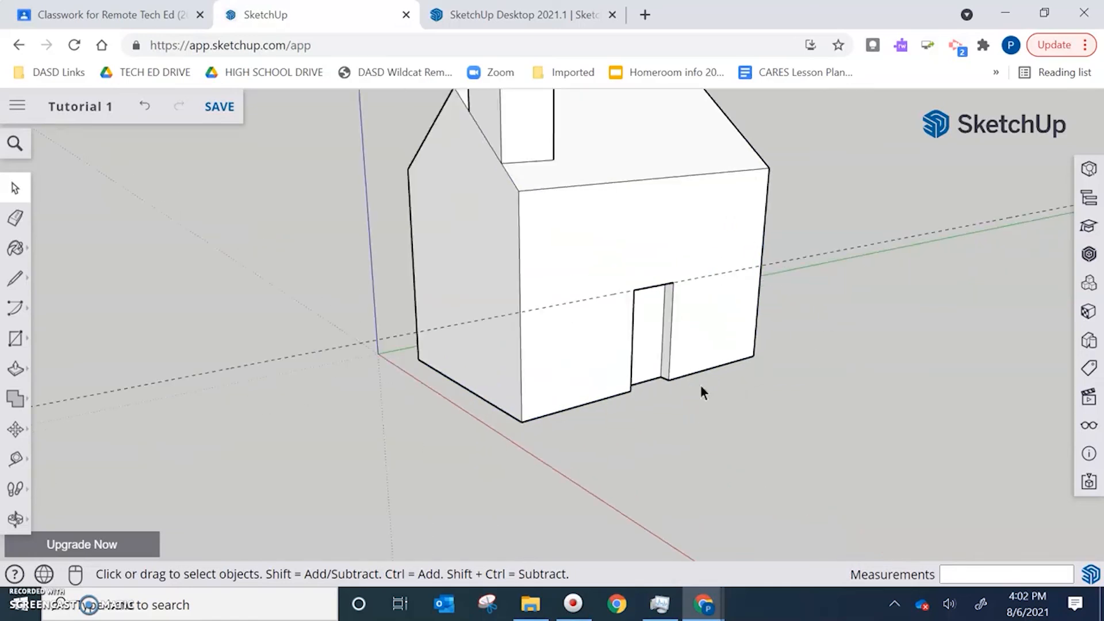
scroll(658, 313, down, 4)
middle_drag(661, 310, 581, 311)
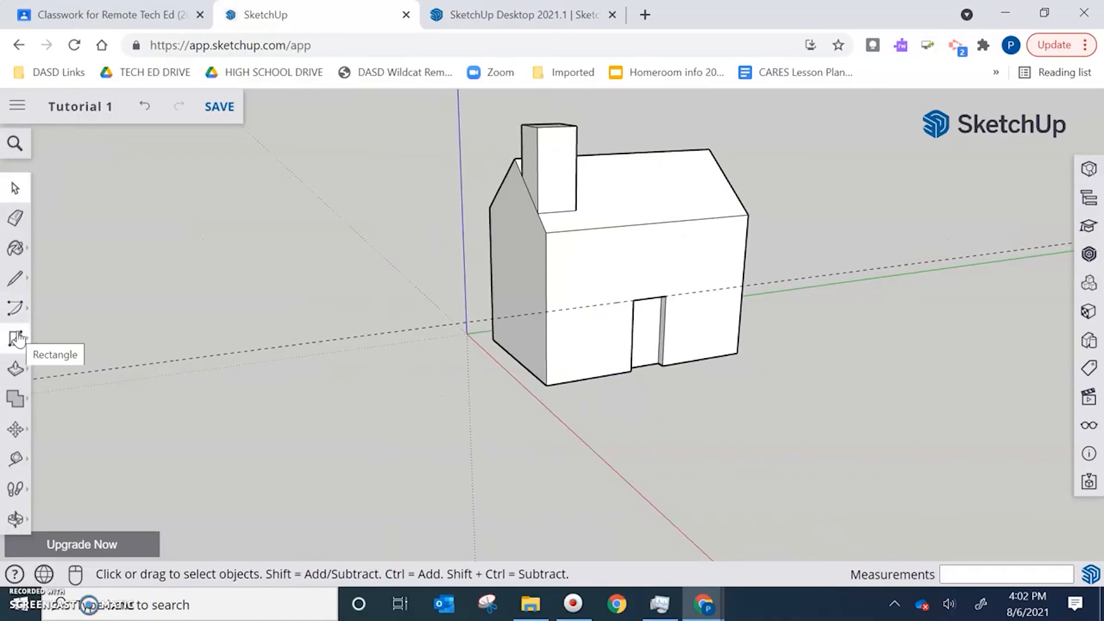
click(15, 368)
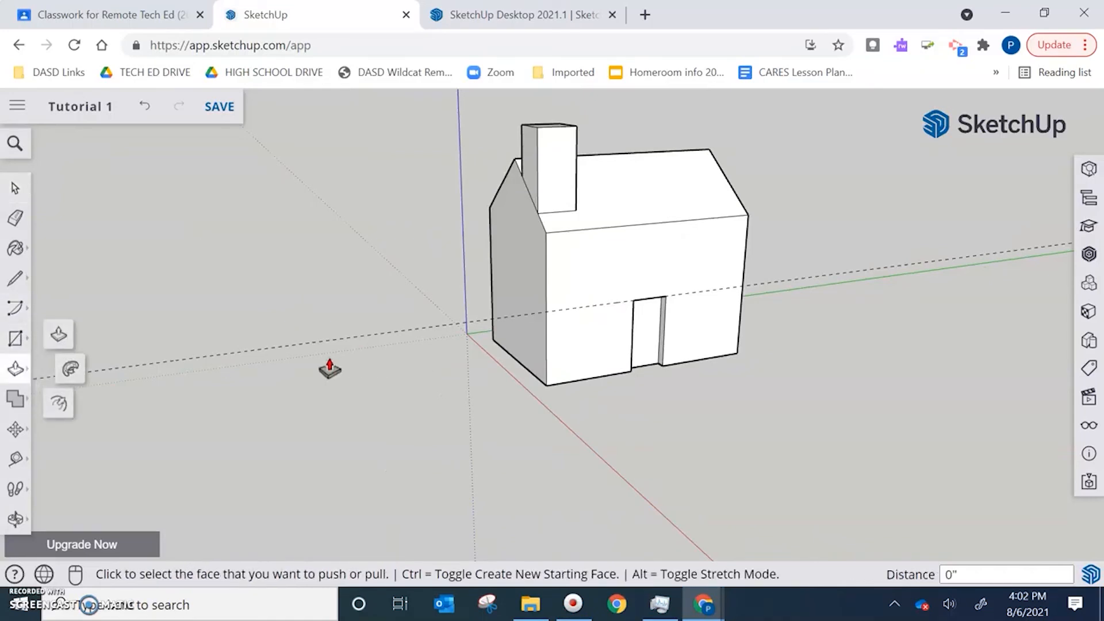
click(16, 458)
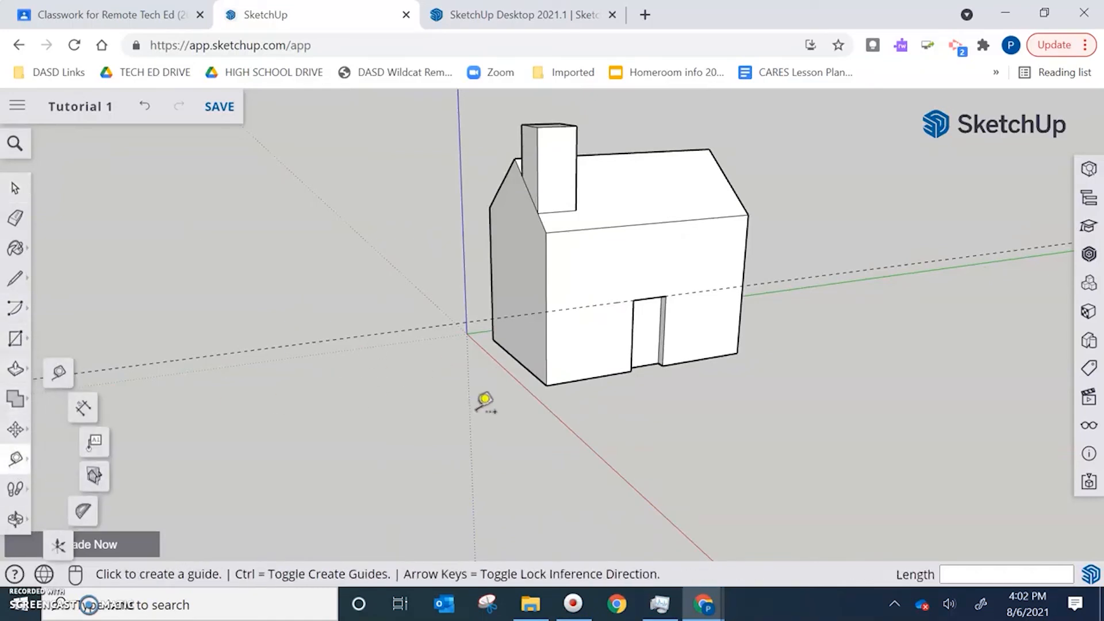
click(601, 377)
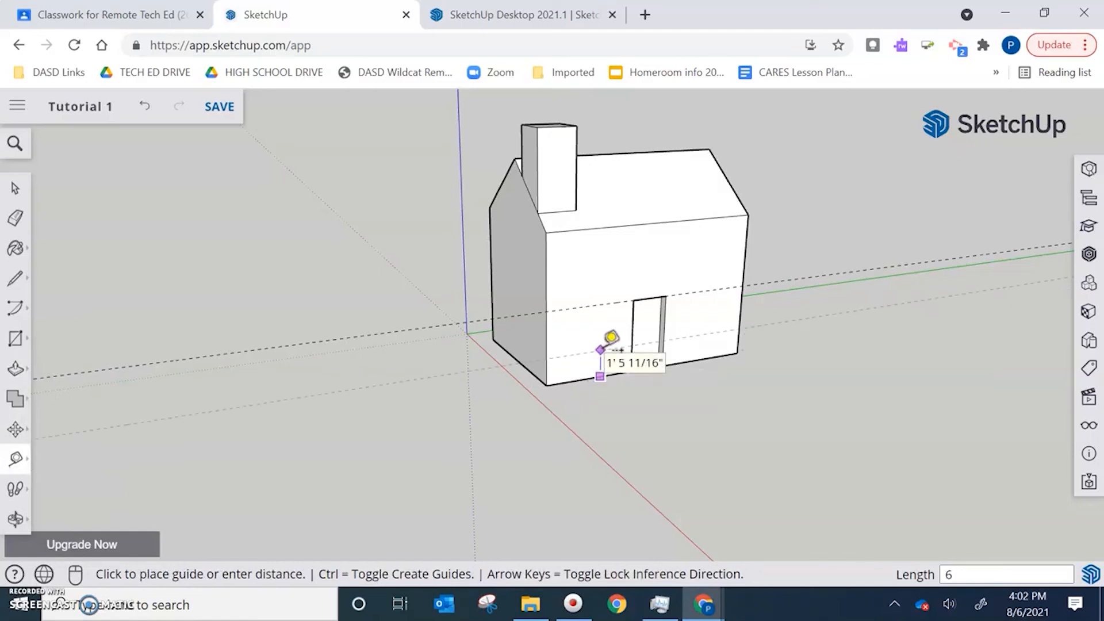
text(6)
key(Return)
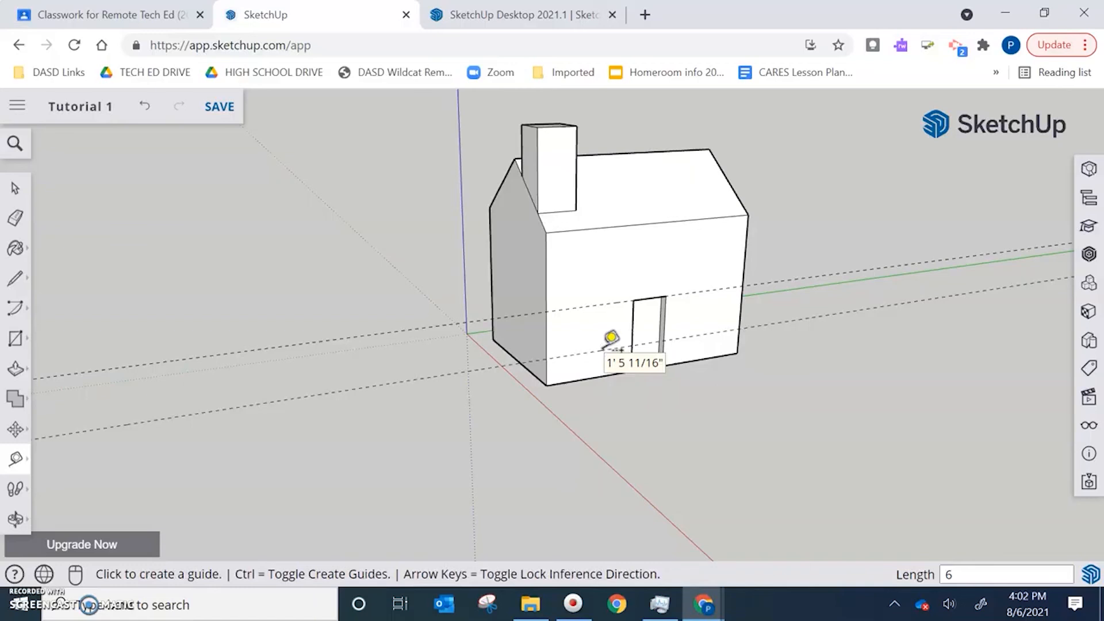
- Draw a step outline 6" high and about 3' 9 13/16" wide across the door's base, up to the low guide
scroll(611, 340, up, 5)
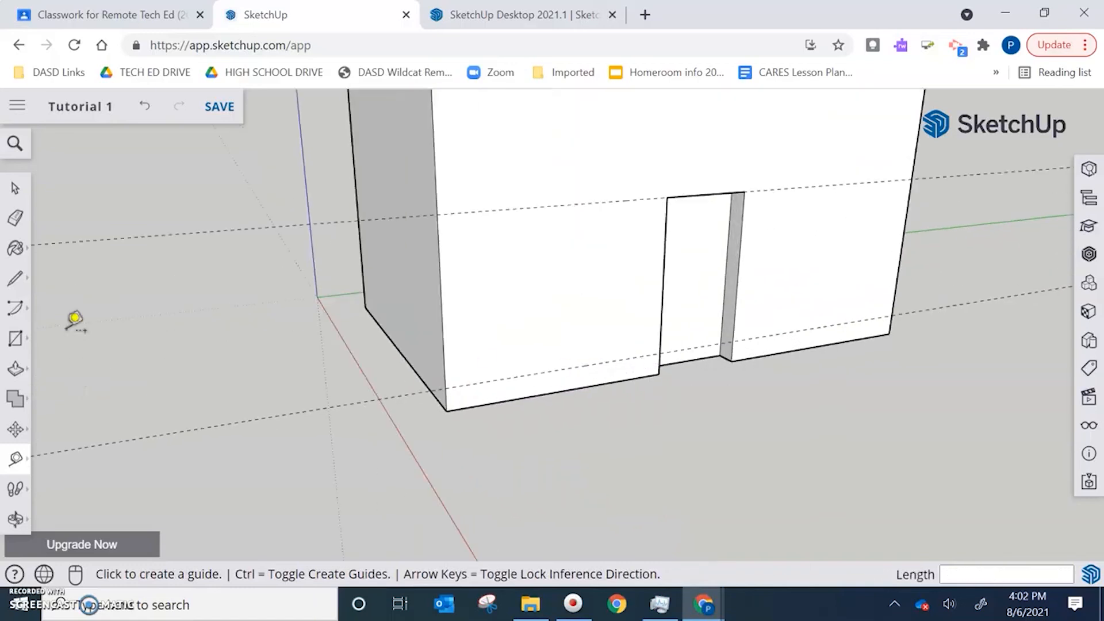
click(17, 339)
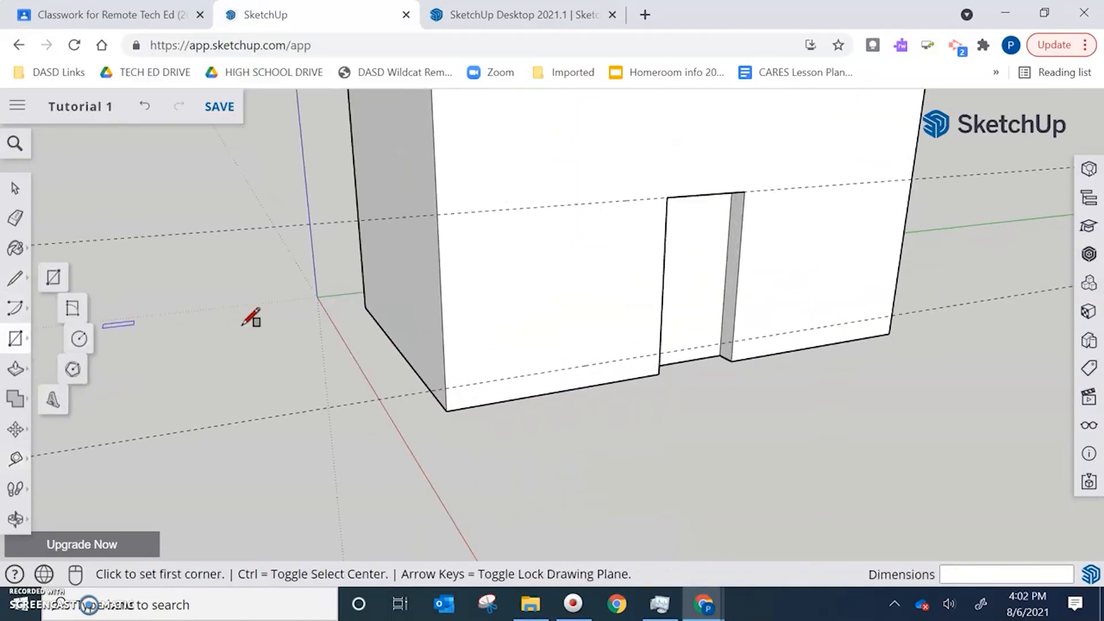
click(625, 379)
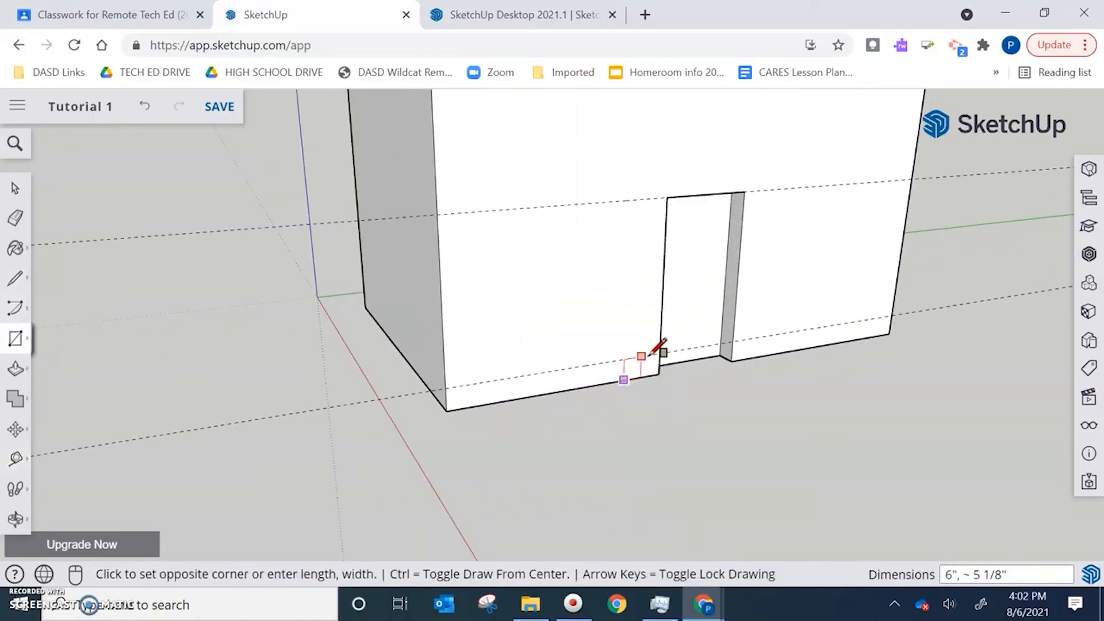
click(760, 335)
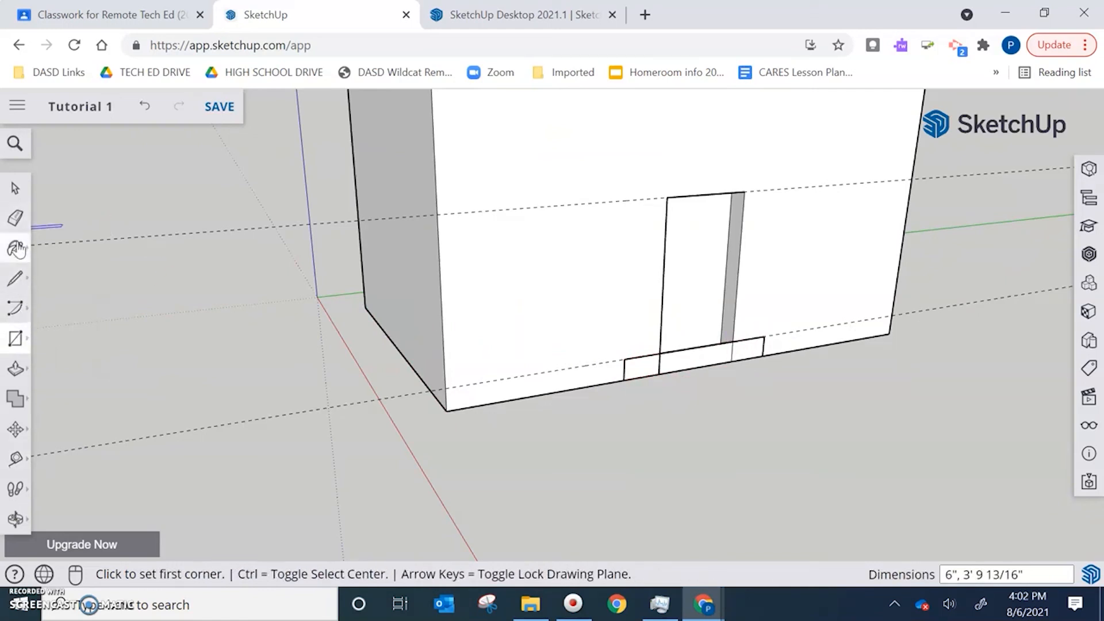
- Try to erase the door edge crossing the step outline, and undo the erasure
click(16, 218)
click(659, 366)
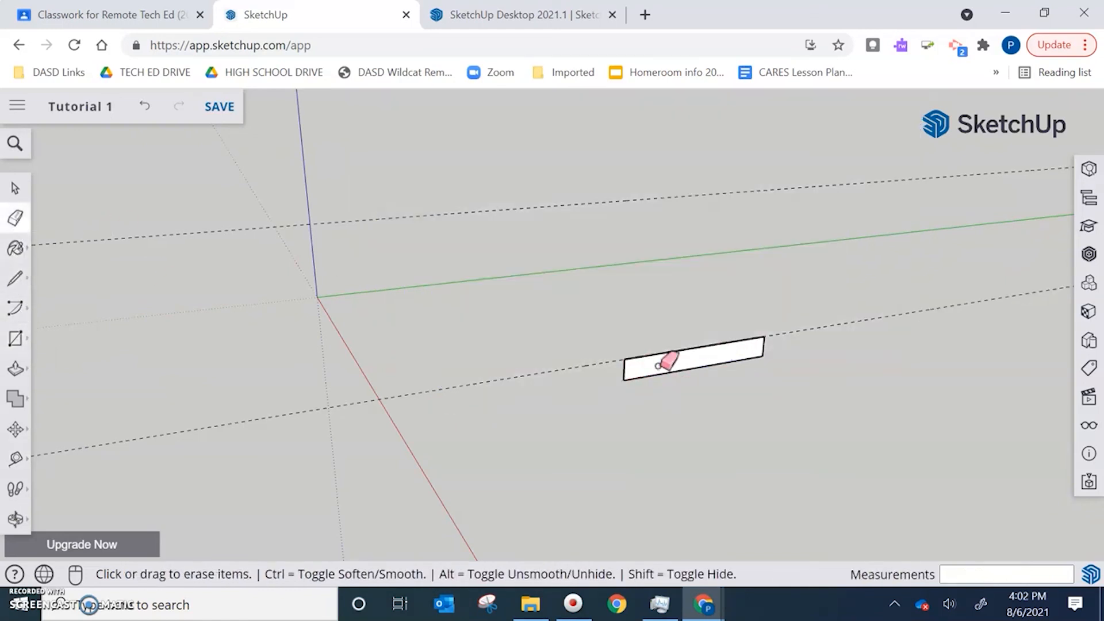
key(ctrl+z)
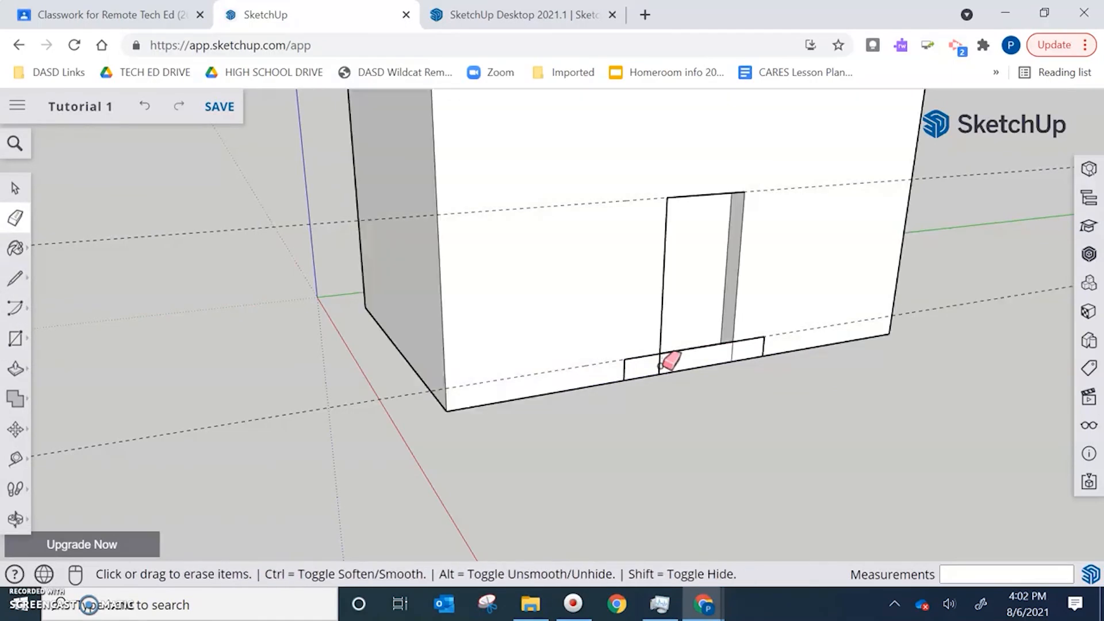
click(15, 188)
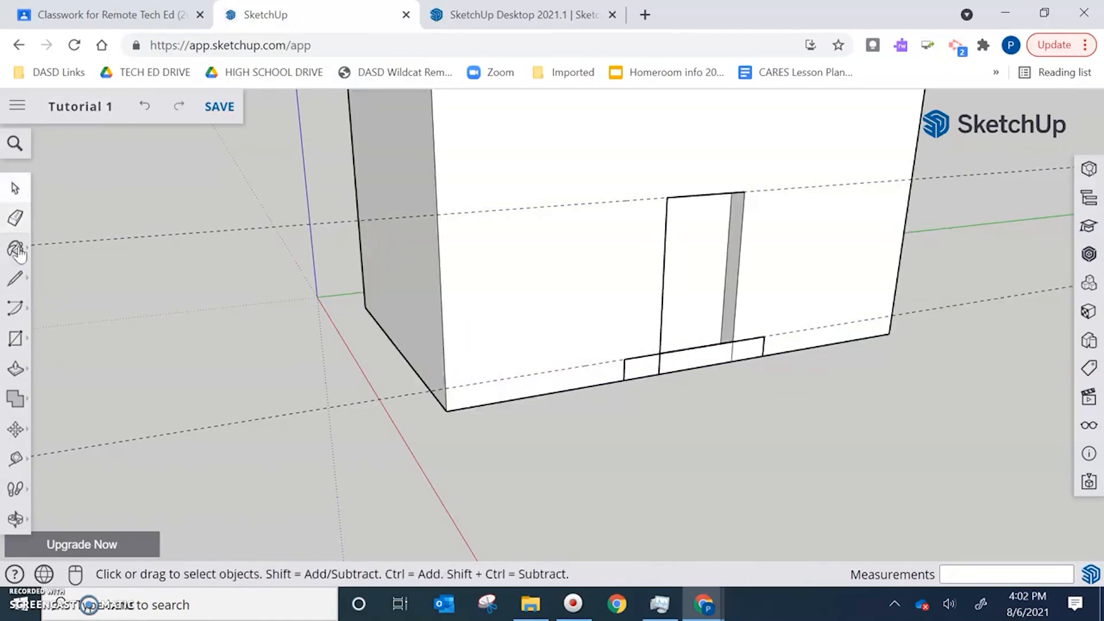
- Pull the step outline 2' out from the wall with Push/Pull
click(15, 368)
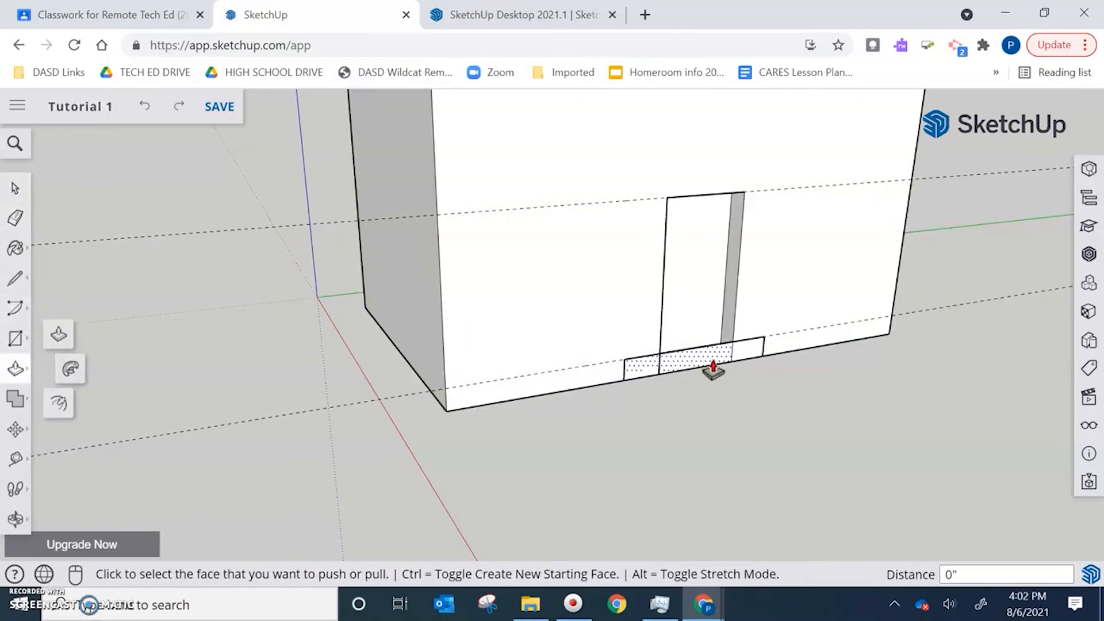
click(751, 353)
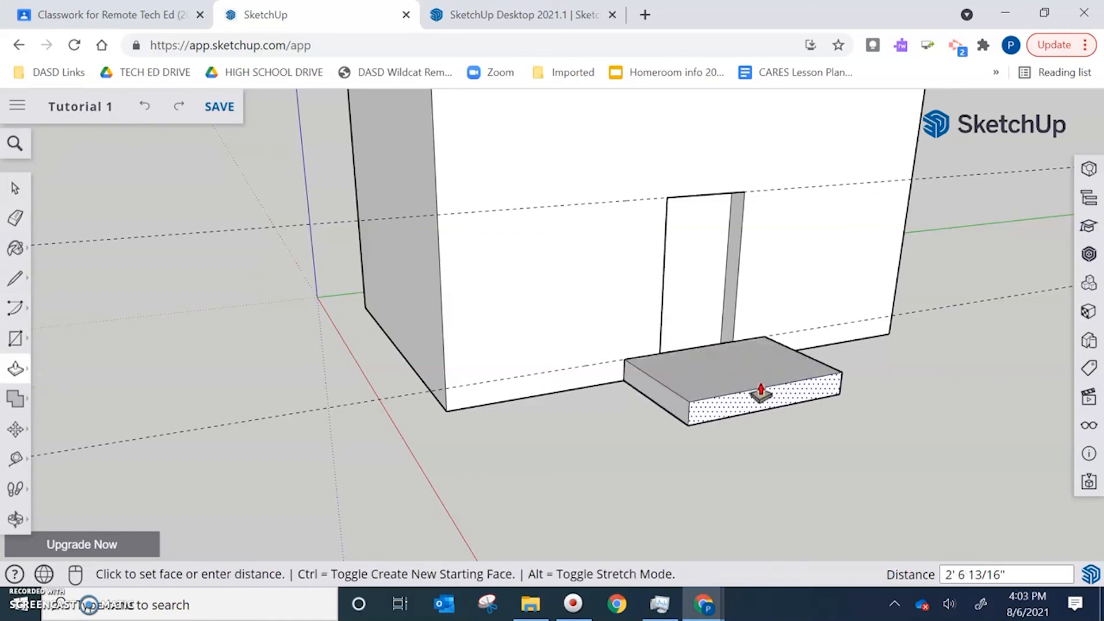
text(2')
key(Return)
middle_drag(761, 391, 725, 363)
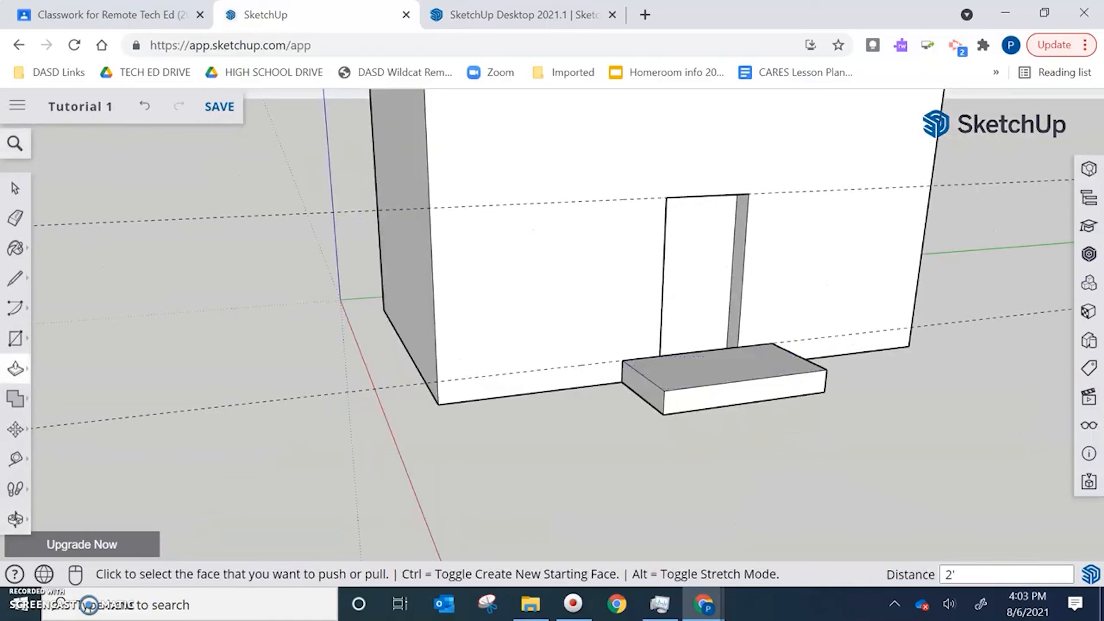
- Select all connected faces and edges of the front step and make them a group
click(16, 188)
scroll(648, 275, down, 2)
mouse_move(724, 308)
middle_down()
mouse_move(856, 387)
mouse_move(706, 308)
middle_up()
scroll(695, 296, up, 2)
scroll(598, 223, down, 4)
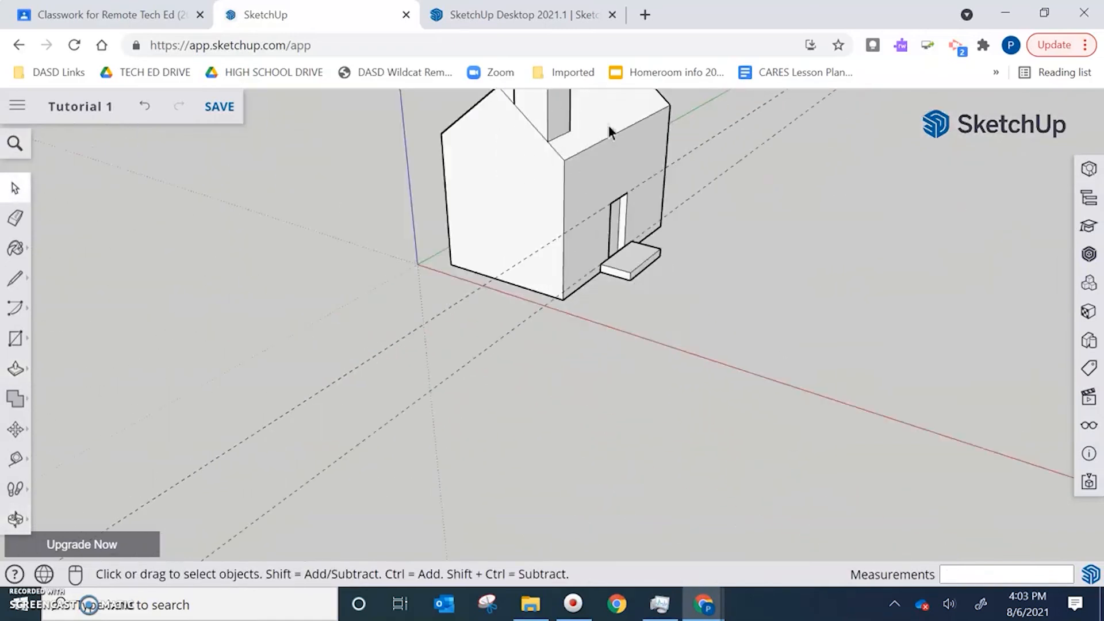
scroll(647, 253, up, 3)
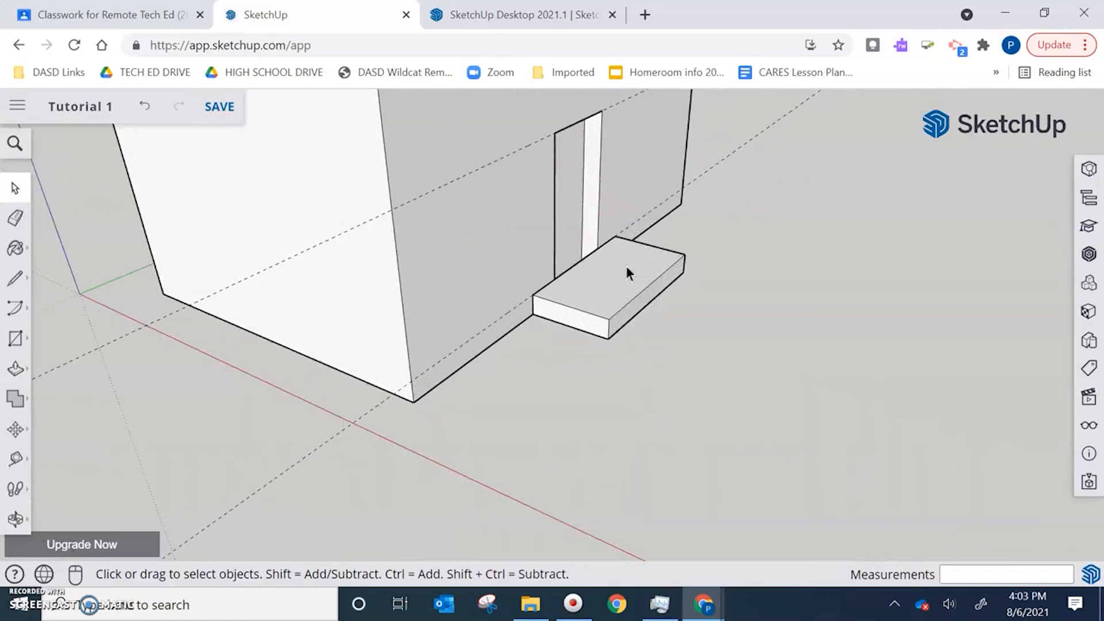
triple_click(626, 268)
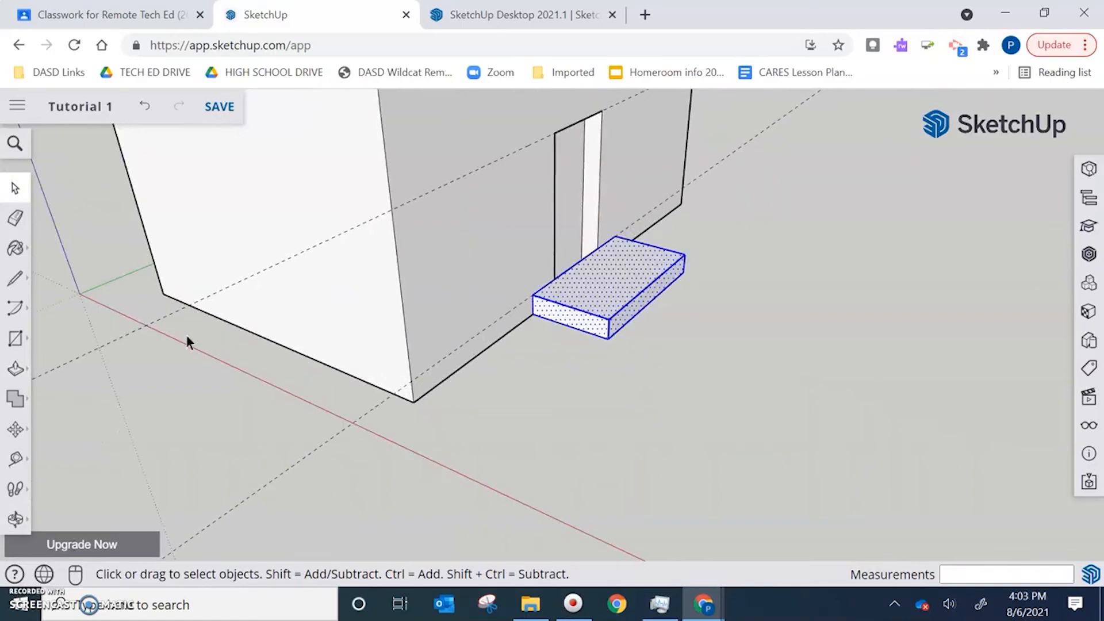
right_click(592, 291)
click(651, 391)
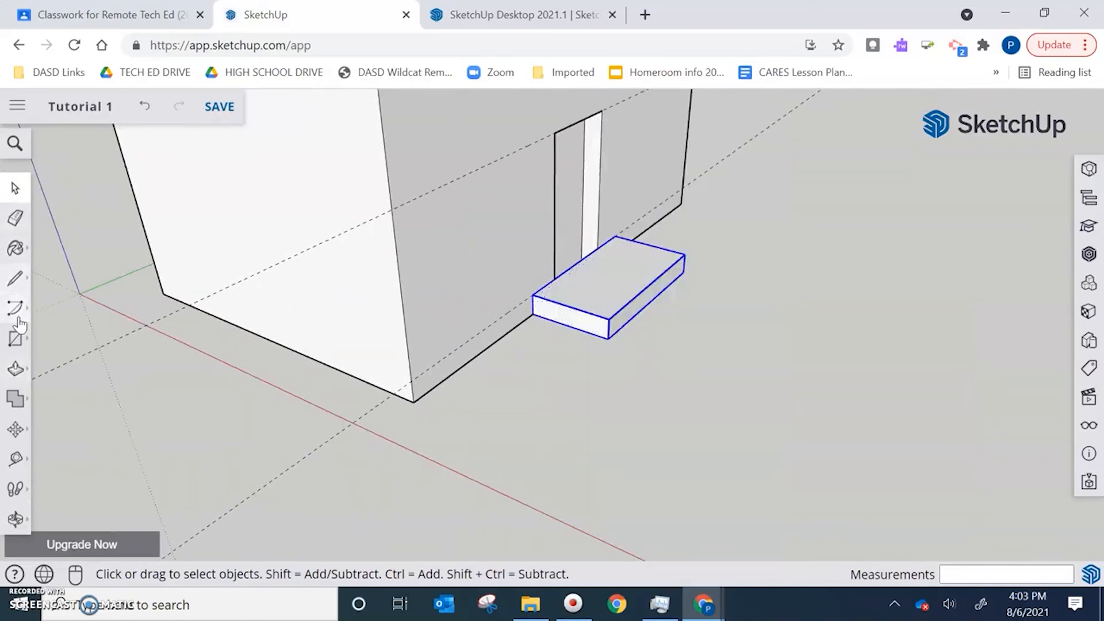
- Move the grouped step away from the house and place it back against the long wall by its corner
click(15, 429)
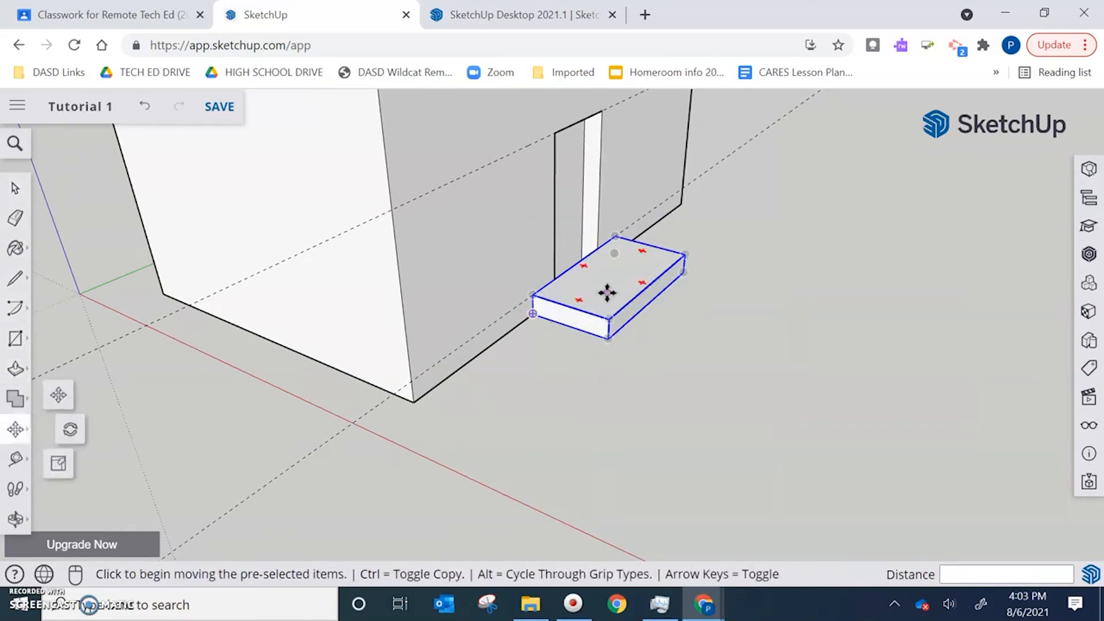
click(637, 291)
click(732, 301)
click(729, 299)
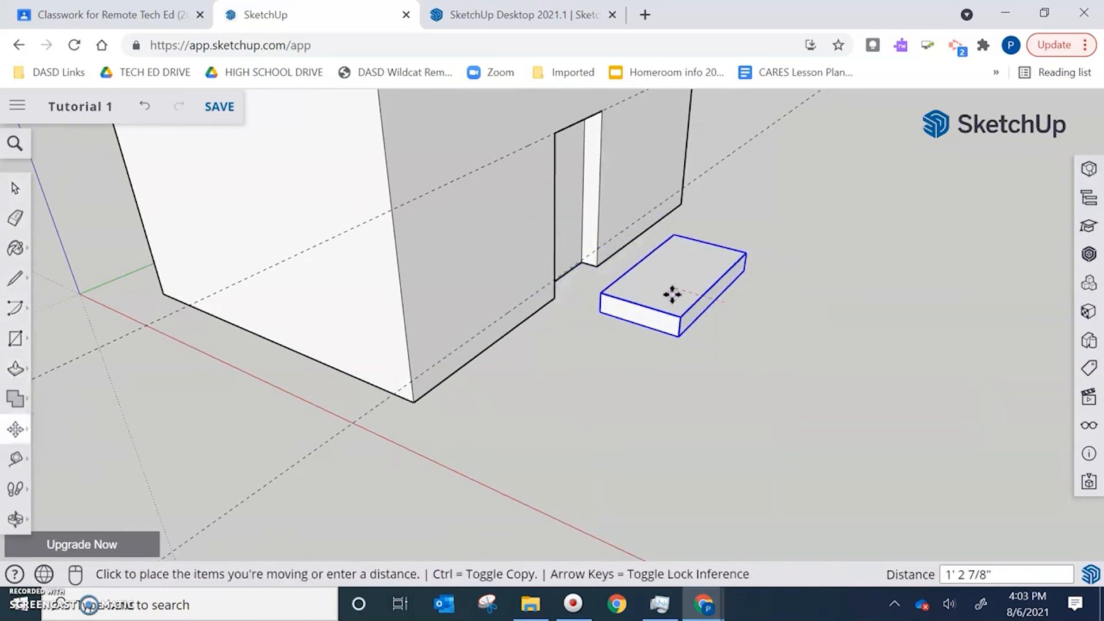
click(671, 294)
click(601, 294)
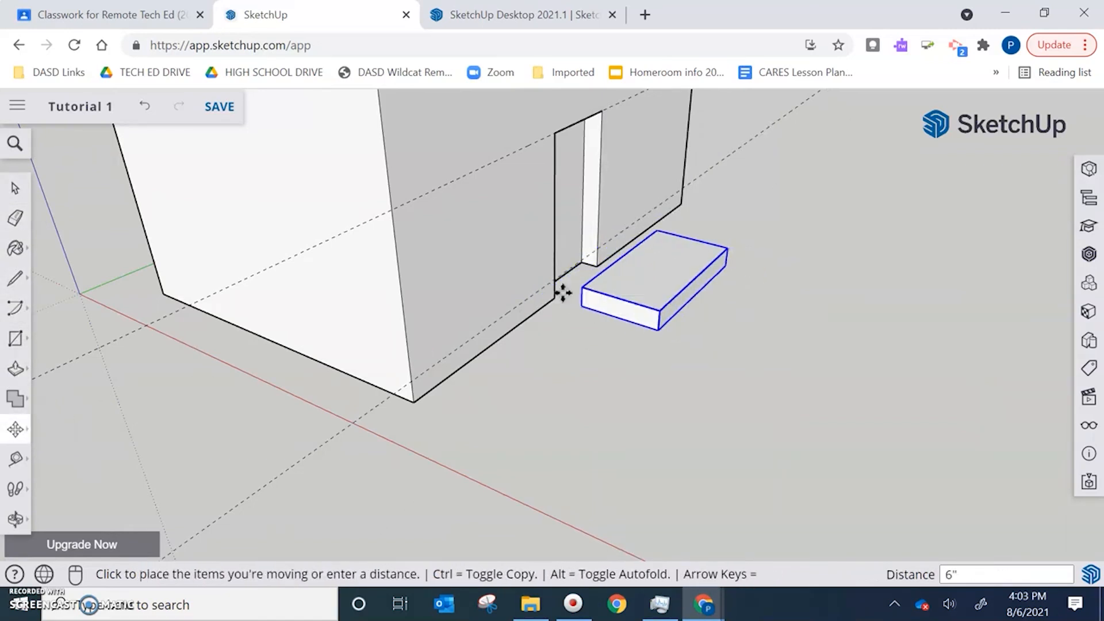
click(517, 303)
- Slide the grouped step along the wall to sit roughly centred below the door, and clear the selection
middle_drag(680, 247, 653, 265)
click(648, 264)
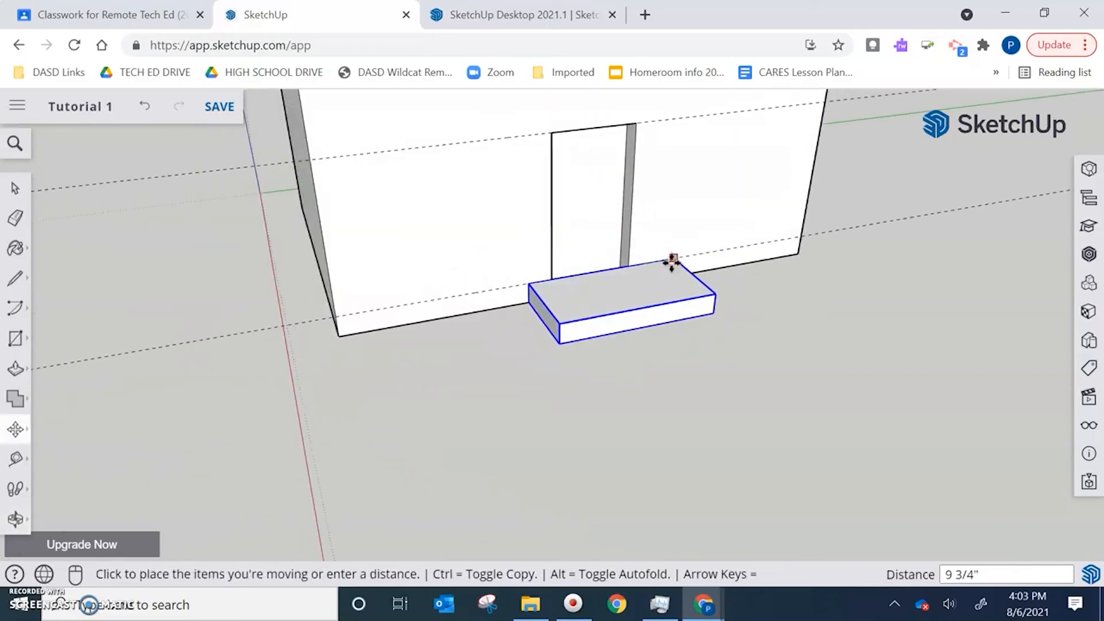
click(665, 260)
click(20, 188)
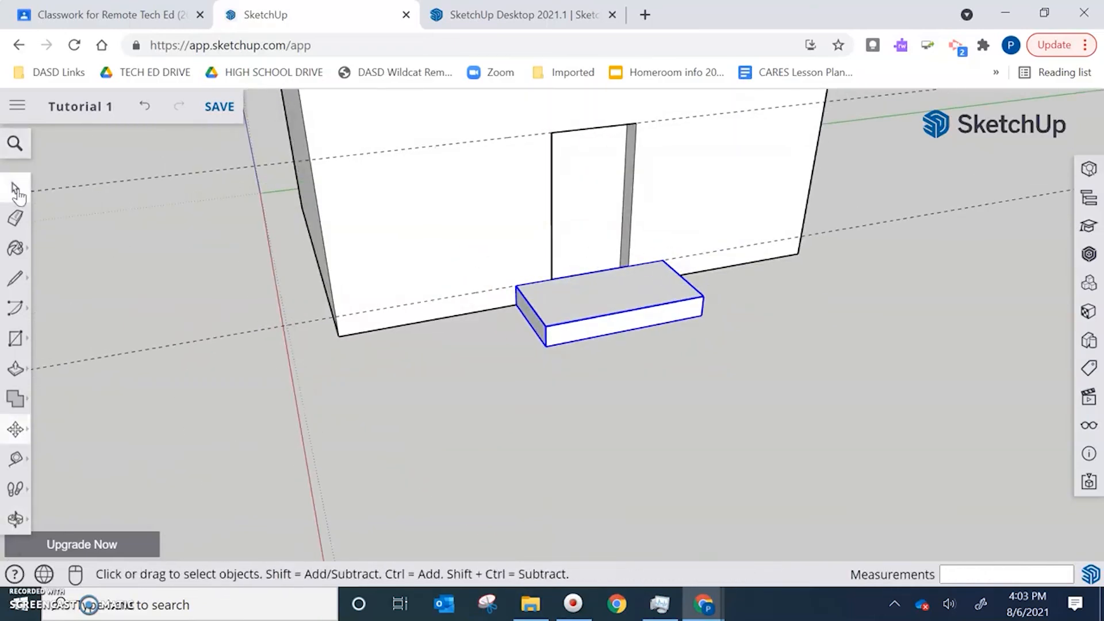
click(244, 263)
- Draw a ground rectangle about 13' 8" by 18' 4" beside the house and pull it up about 11' 2"
scroll(402, 241, down, 3)
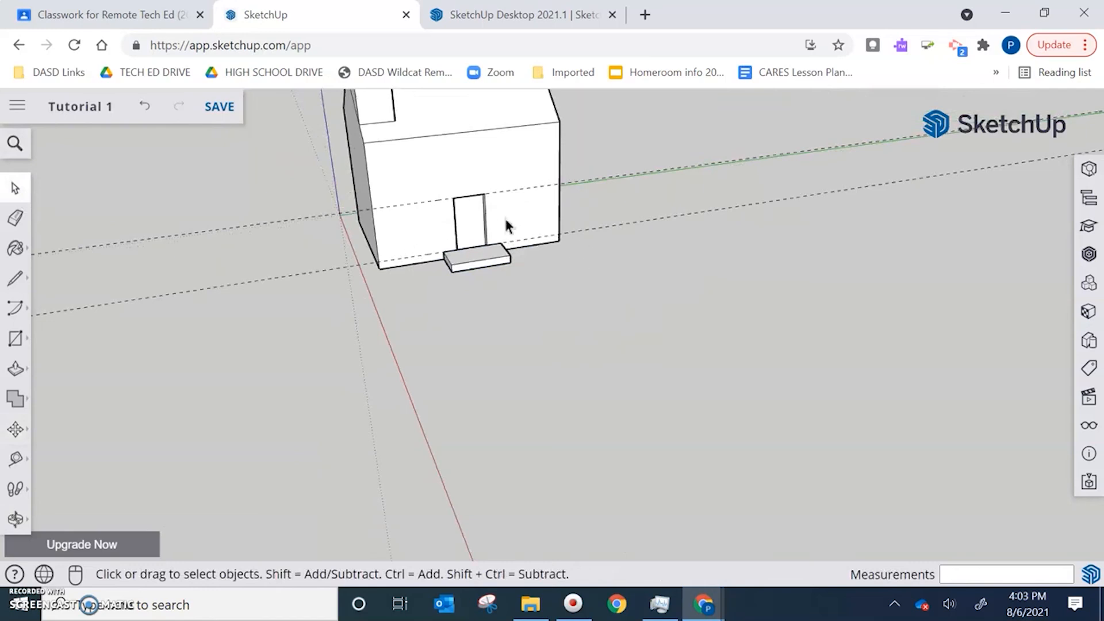
scroll(507, 200, down, 2)
shift+middle_drag(507, 200, 495, 334)
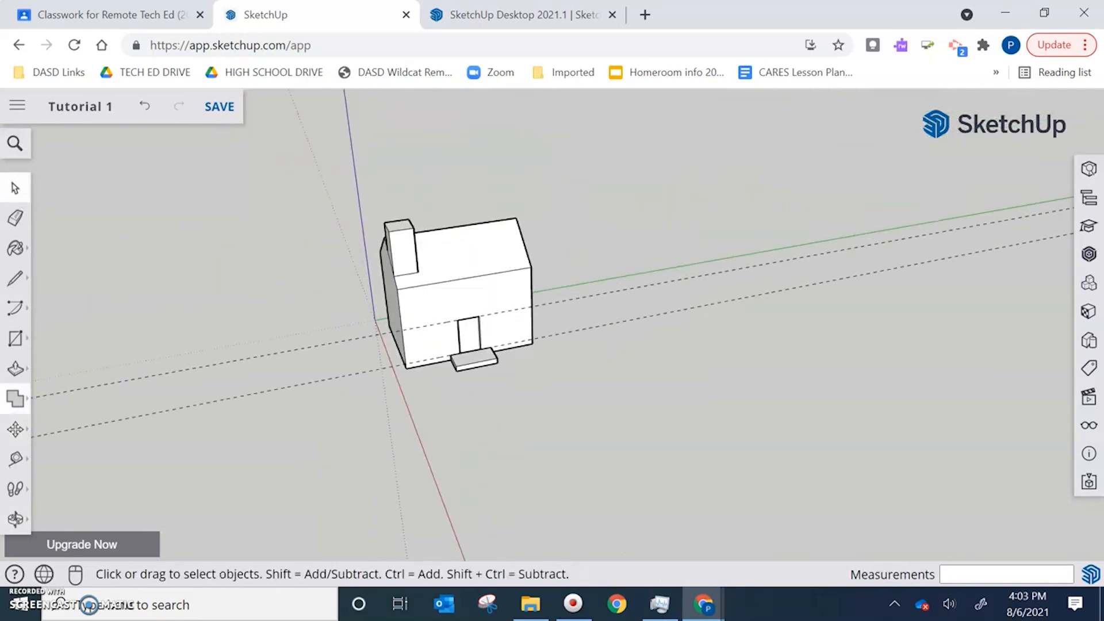
click(15, 338)
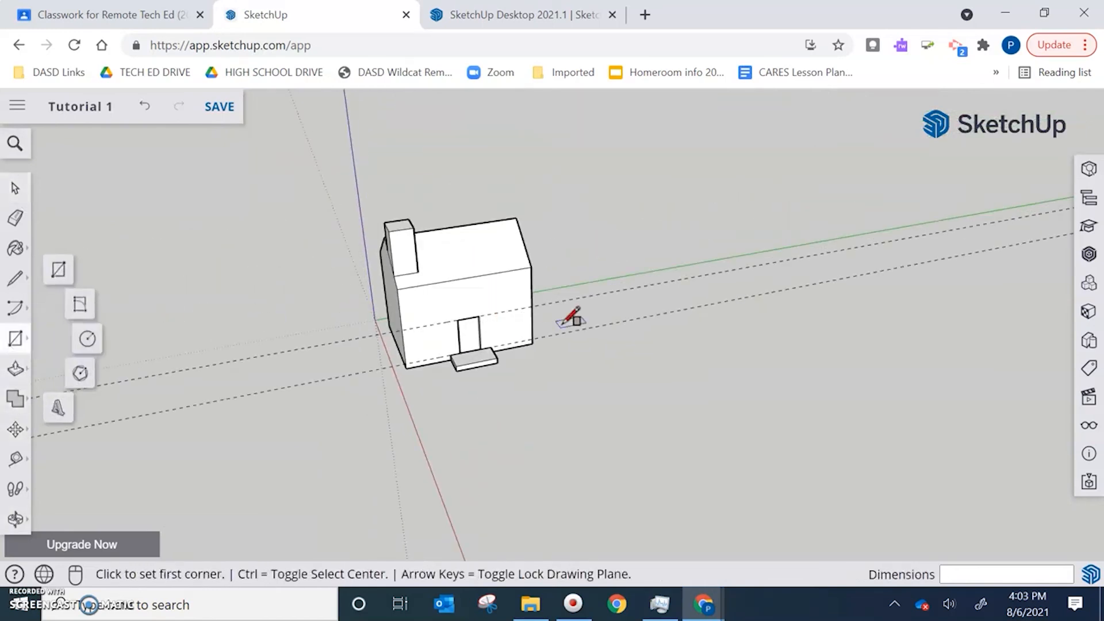
click(612, 317)
click(703, 237)
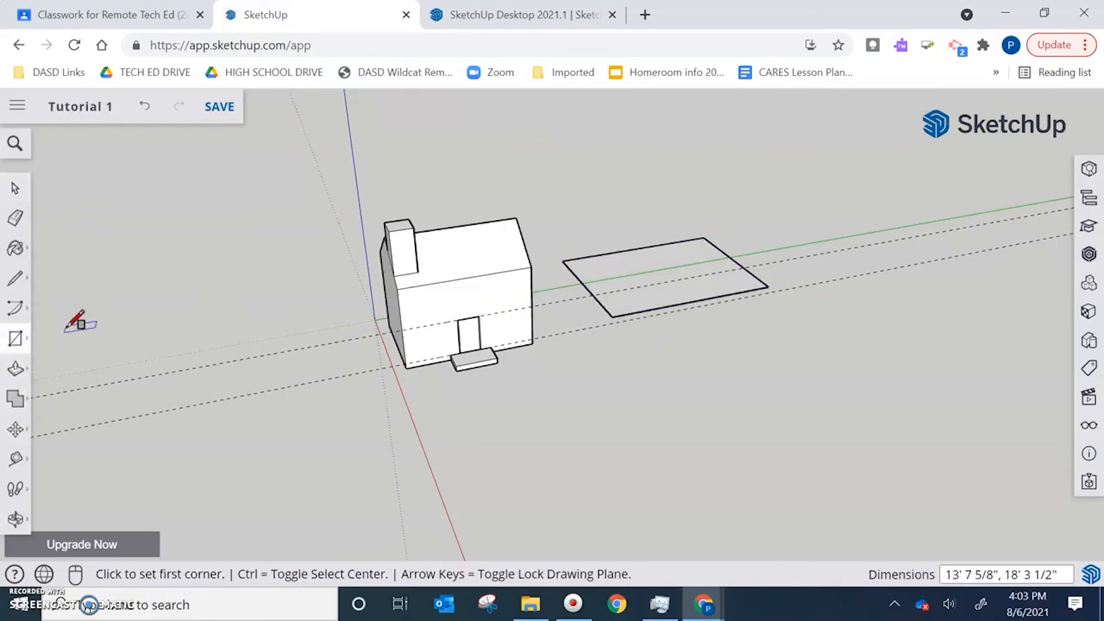
click(16, 369)
click(608, 288)
click(614, 196)
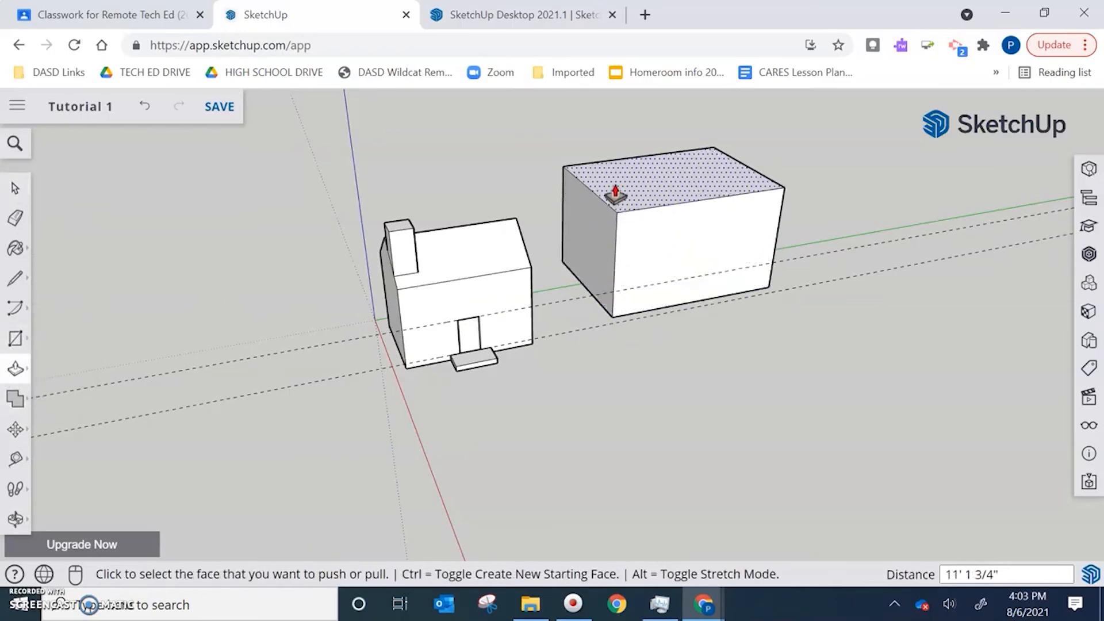
- Draw a low rectangle at the base of the new box's long front face and pull it out about 4' 11"
click(12, 345)
click(664, 307)
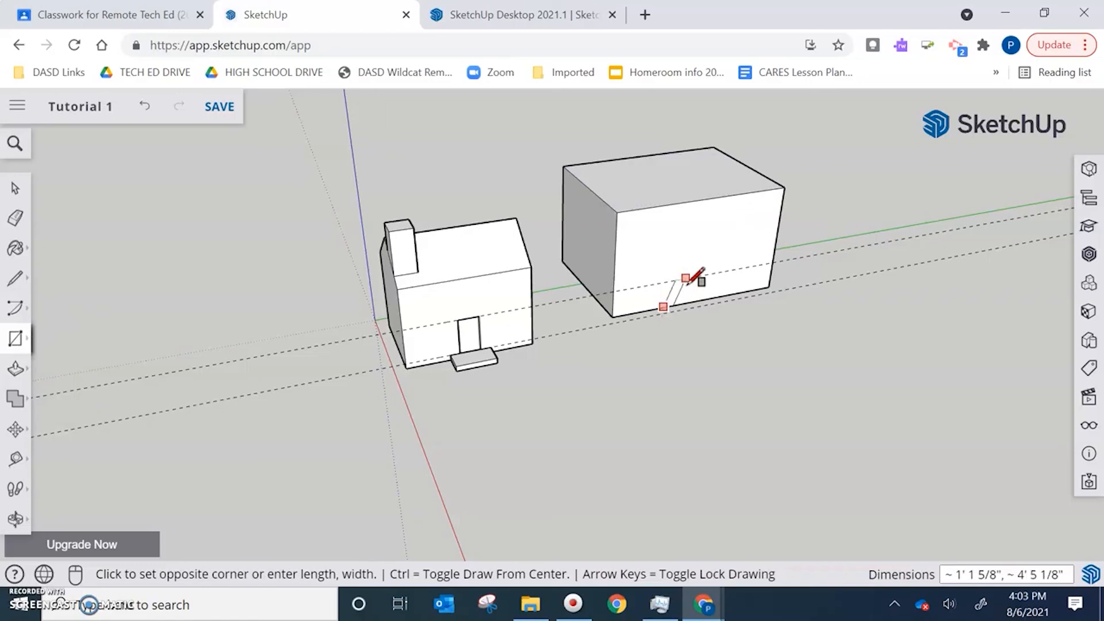
click(724, 284)
scroll(726, 283, up, 3)
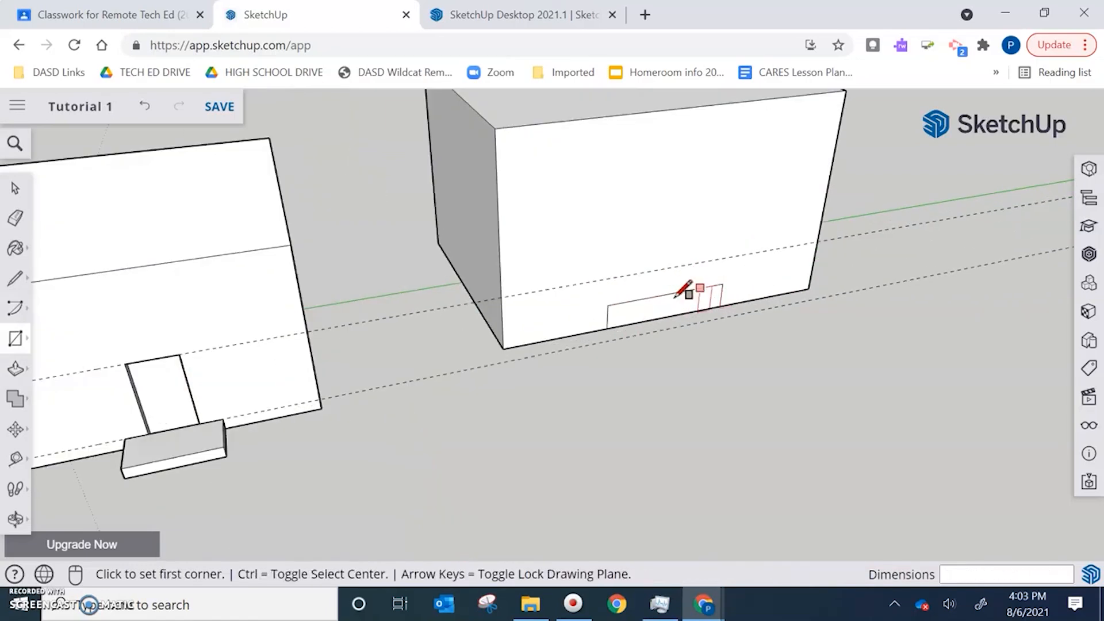
click(15, 368)
click(641, 323)
click(703, 358)
scroll(702, 358, down, 3)
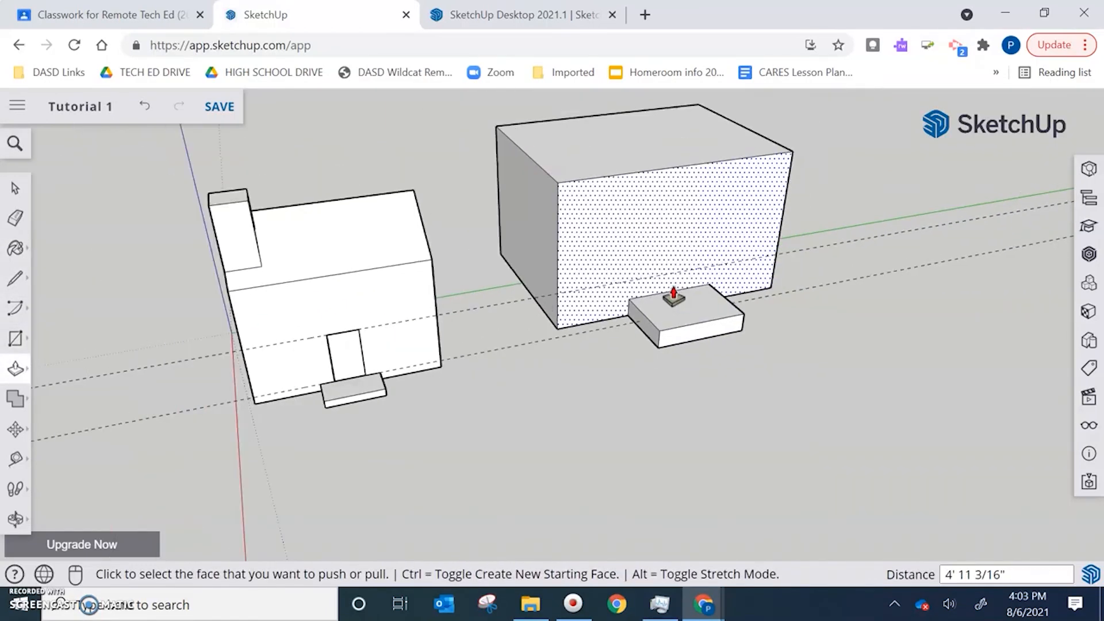
- Select all geometry connected to the box's ungrouped step, including the whole box, from both the step and the box
click(19, 186)
triple_click(683, 305)
click(740, 332)
triple_click(716, 321)
click(711, 351)
triple_click(679, 334)
middle_drag(678, 336, 712, 325)
scroll(669, 294, up, 2)
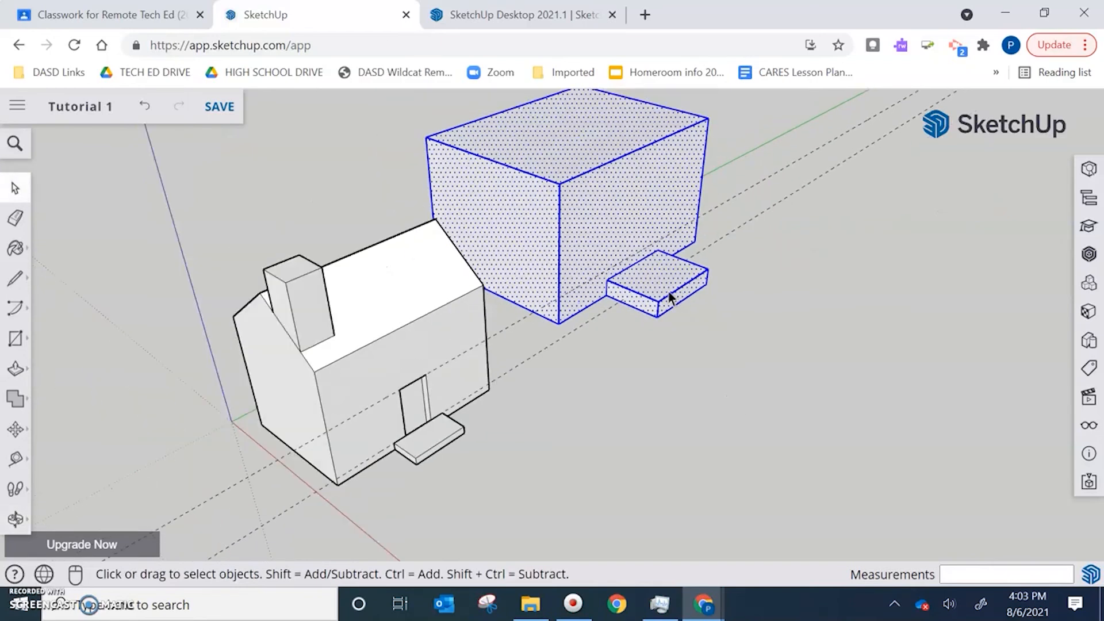
click(663, 277)
triple_click(542, 213)
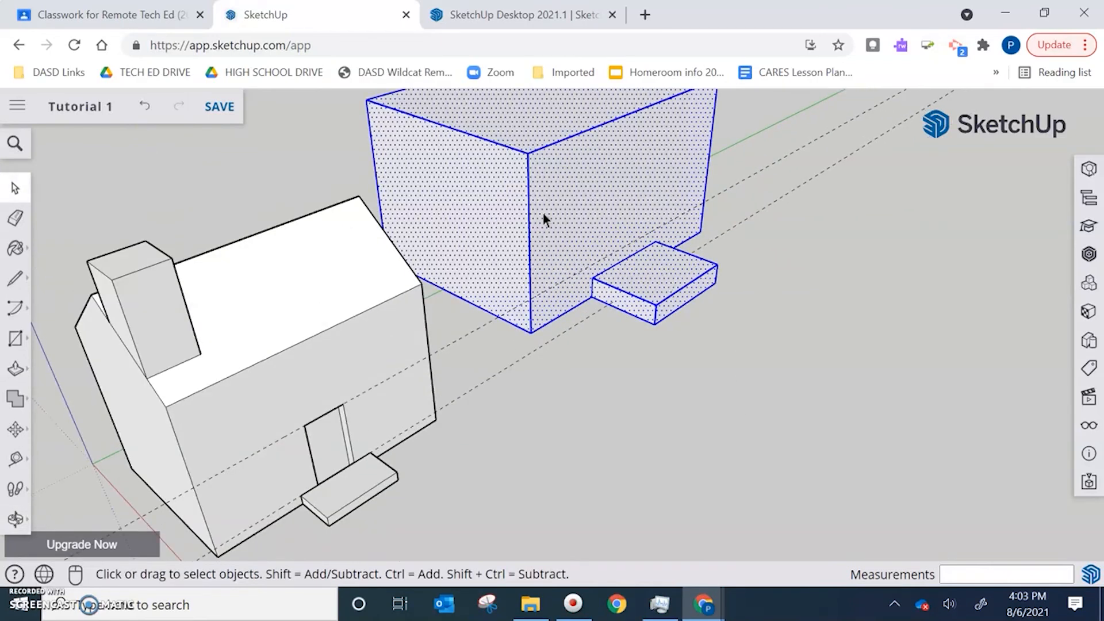
- Try to move only the top face of the box's ungrouped step, and cancel the move
click(735, 325)
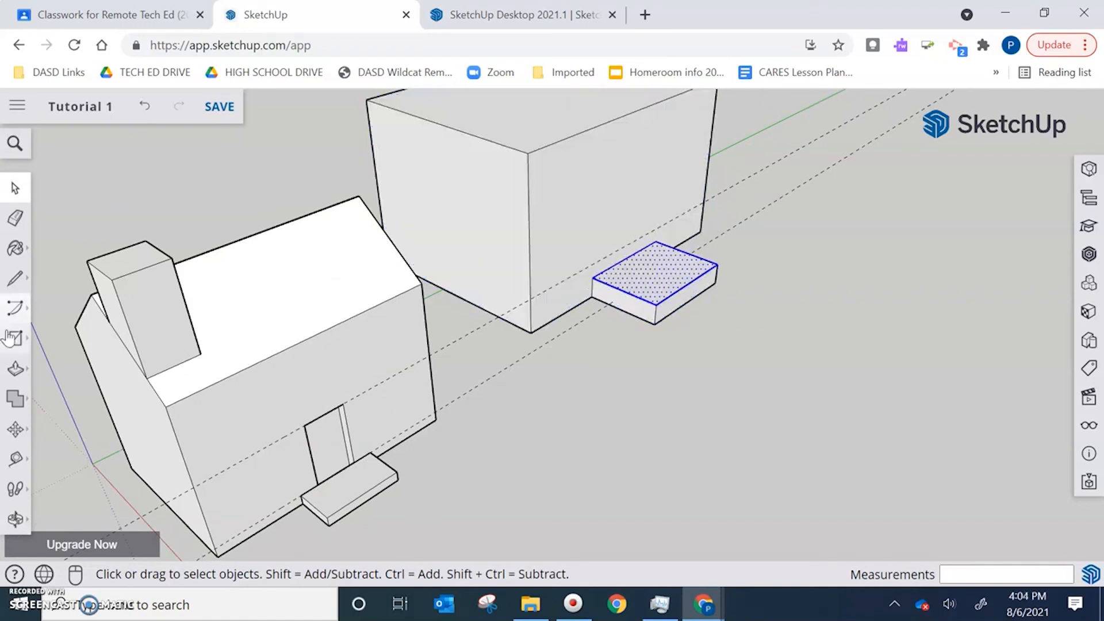
click(16, 428)
click(670, 271)
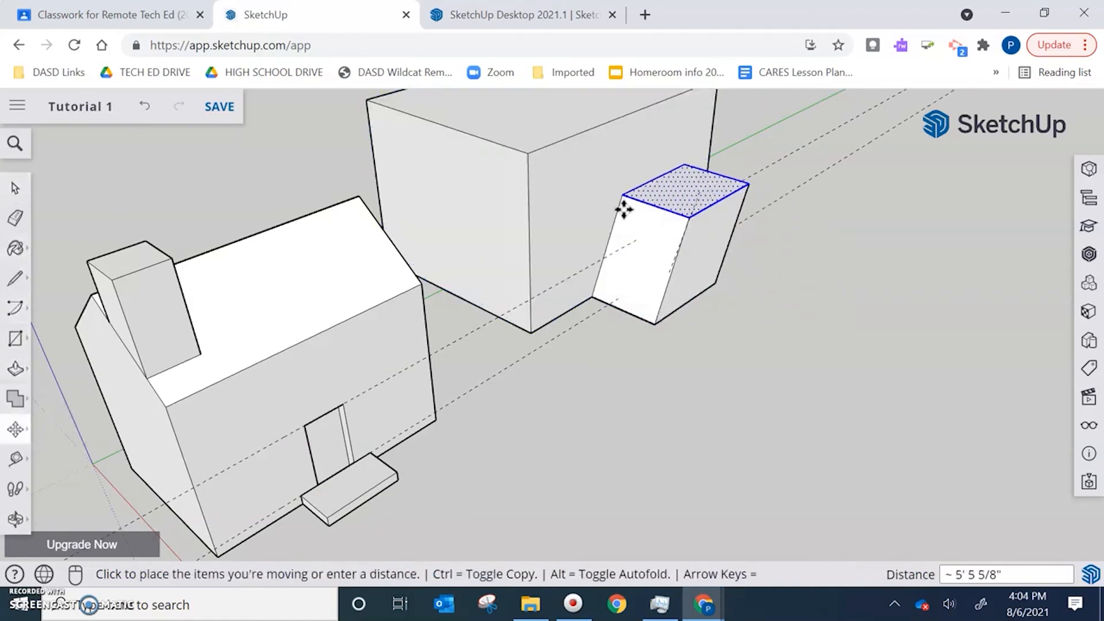
key(Escape)
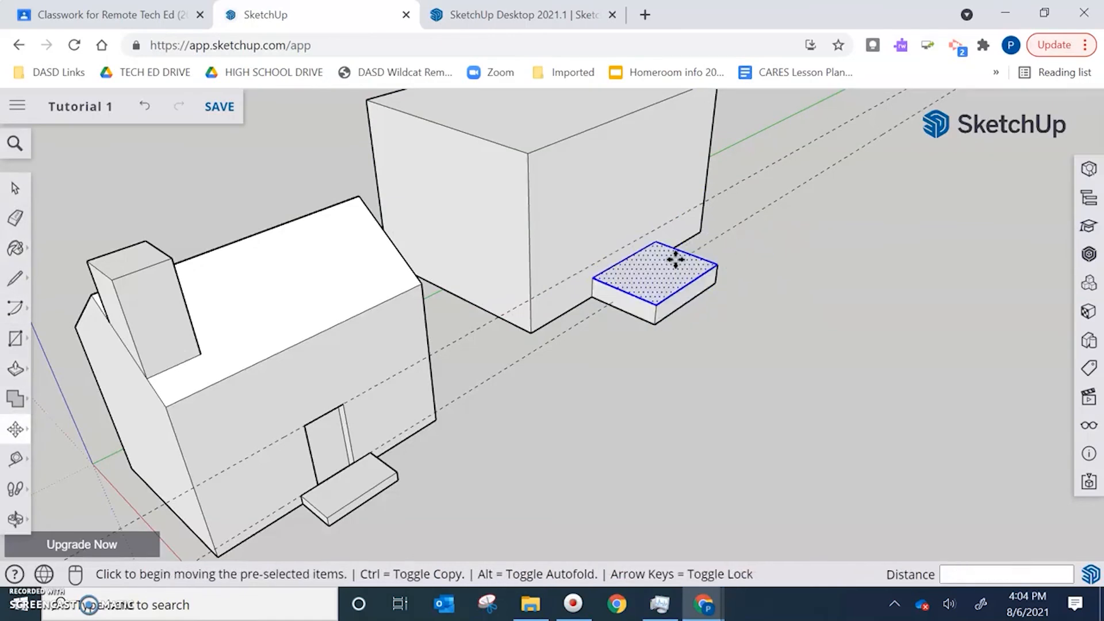
click(572, 236)
key(Escape)
- Select the box's long front face, extend the selection to all geometry connected to the box and its step, and clear the selection
click(16, 187)
click(561, 183)
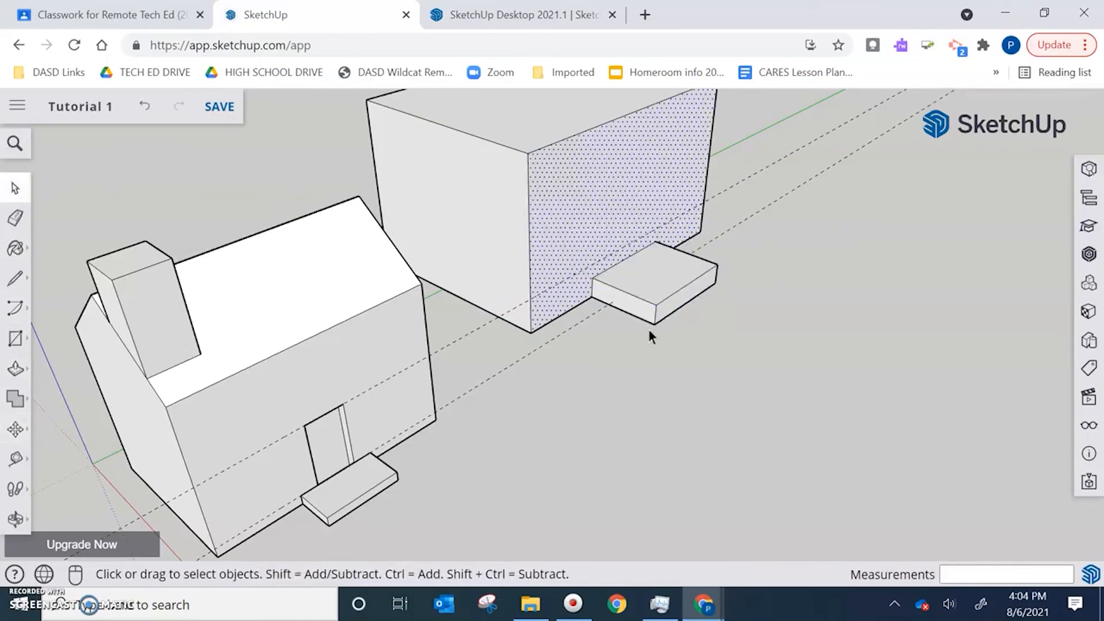
triple_click(529, 187)
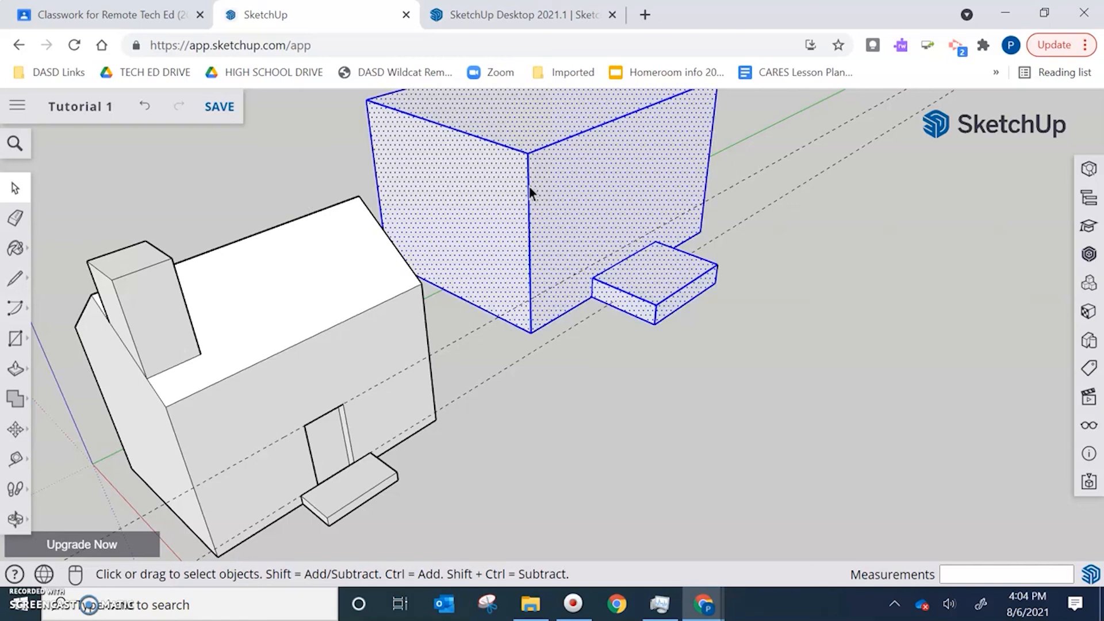
scroll(629, 261, down, 4)
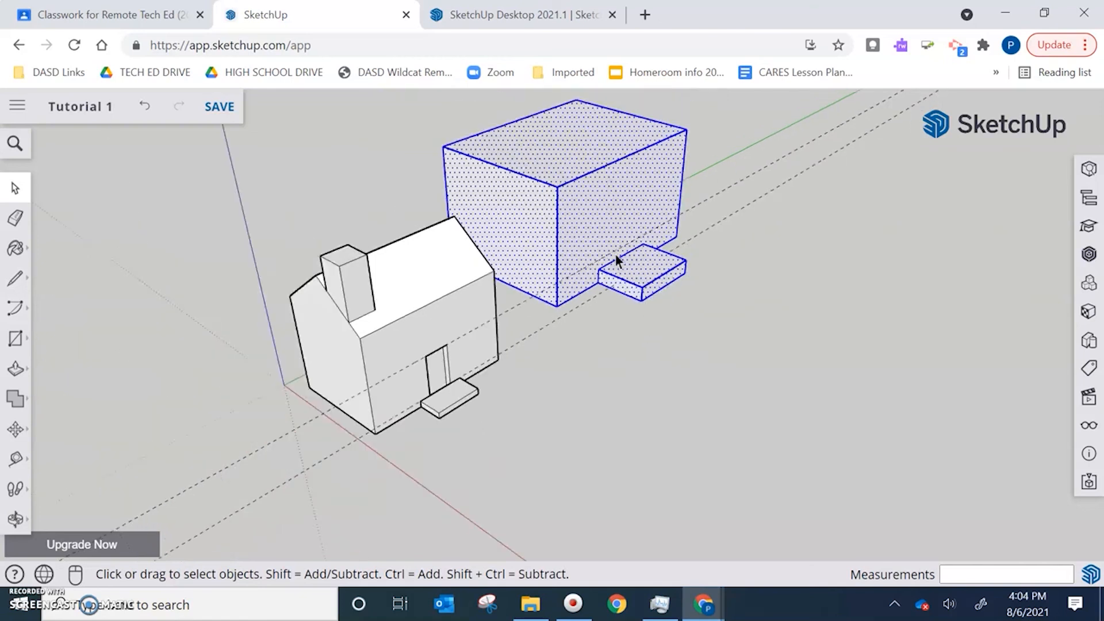
scroll(613, 205, up, 3)
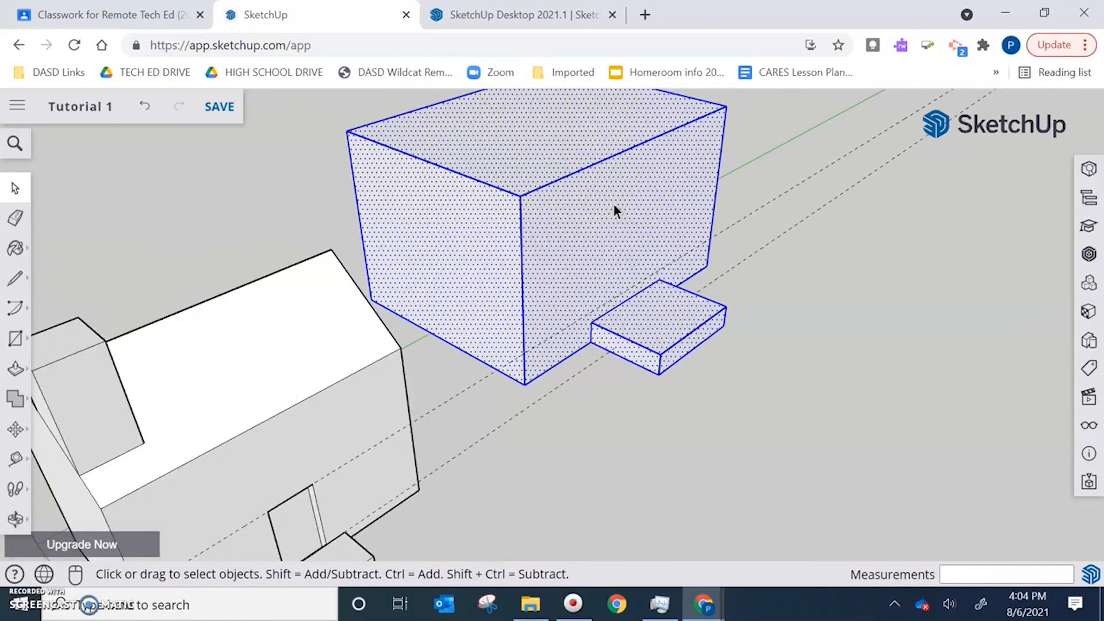
scroll(629, 271, down, 2)
scroll(595, 239, up, 1)
click(594, 235)
click(643, 272)
triple_click(639, 271)
click(780, 287)
- View the house and box together from a low front angle and save the Tutorial 1 model
middle_drag(780, 288, 389, 263)
middle_drag(299, 208, 591, 366)
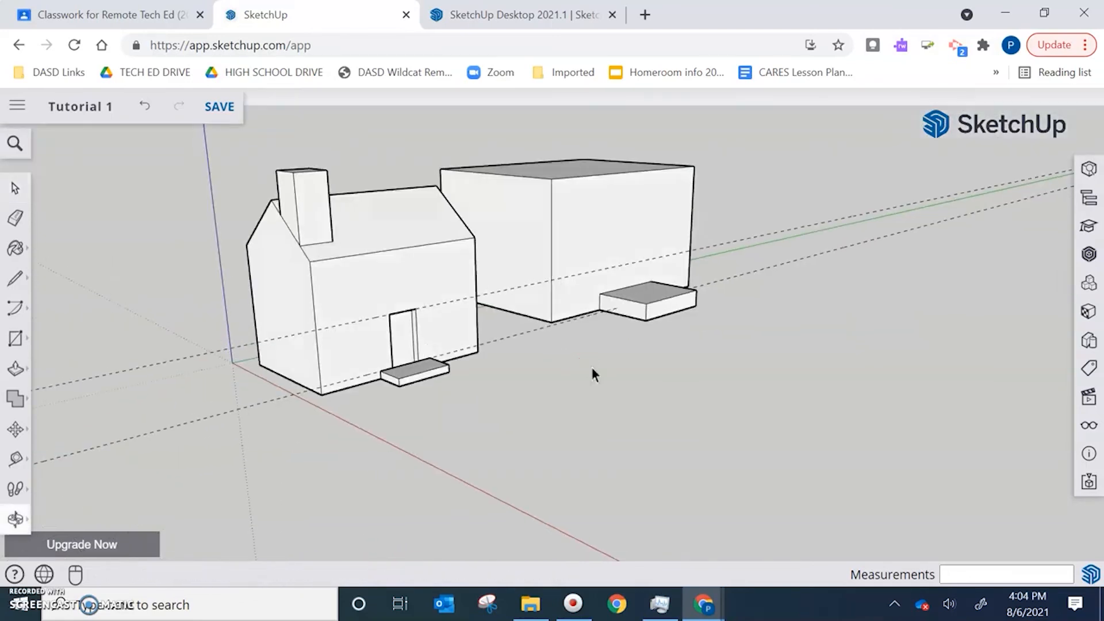
middle_drag(547, 305, 494, 331)
scroll(470, 371, up, 3)
scroll(470, 371, down, 4)
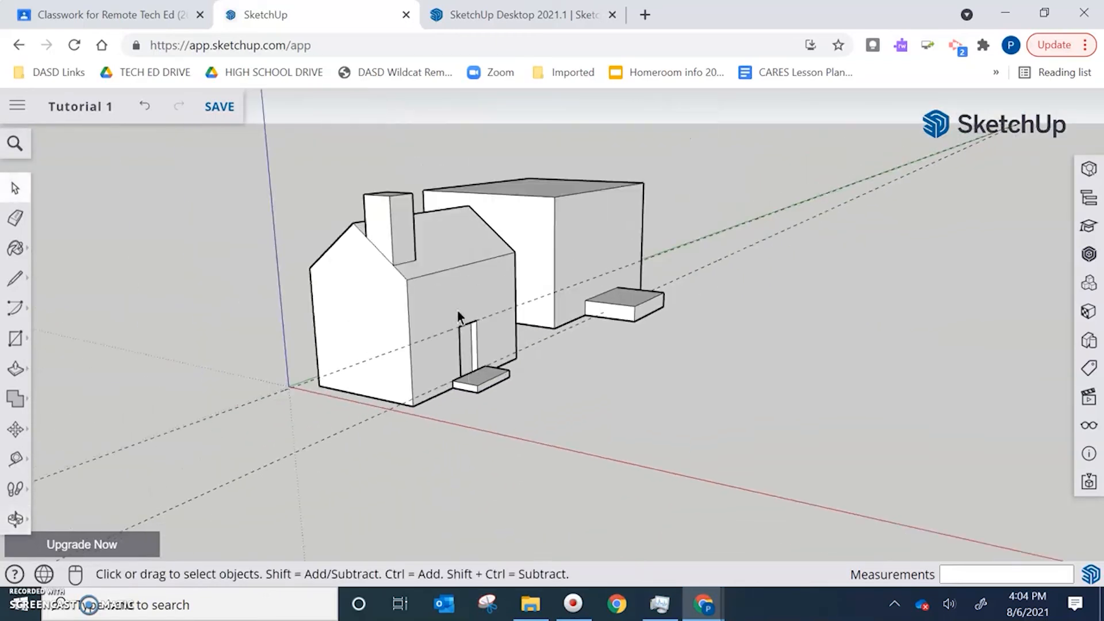
click(227, 107)
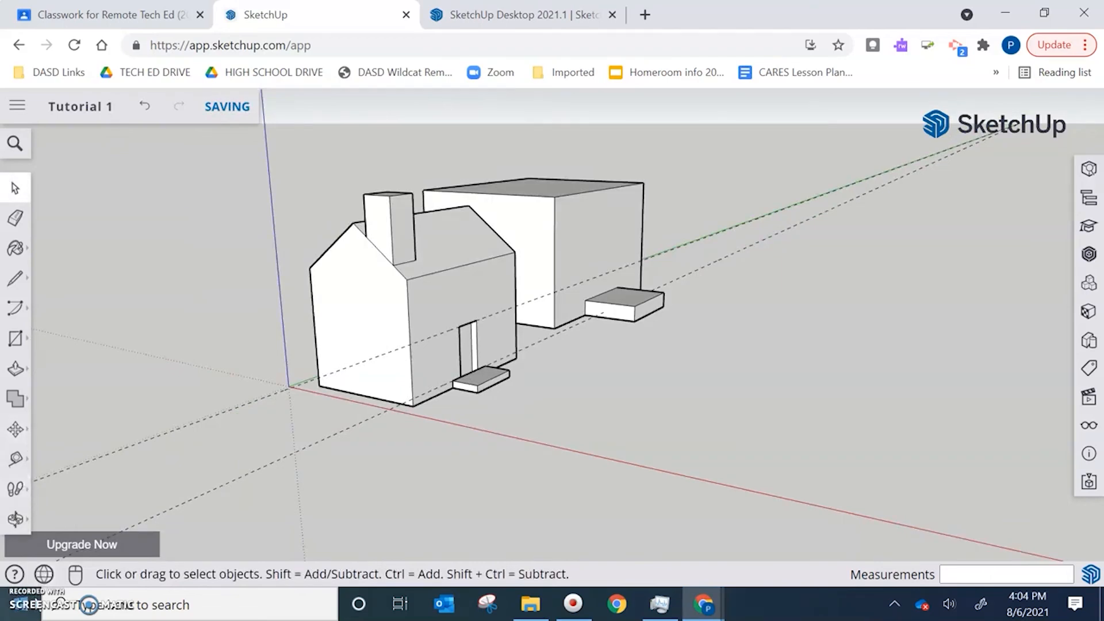